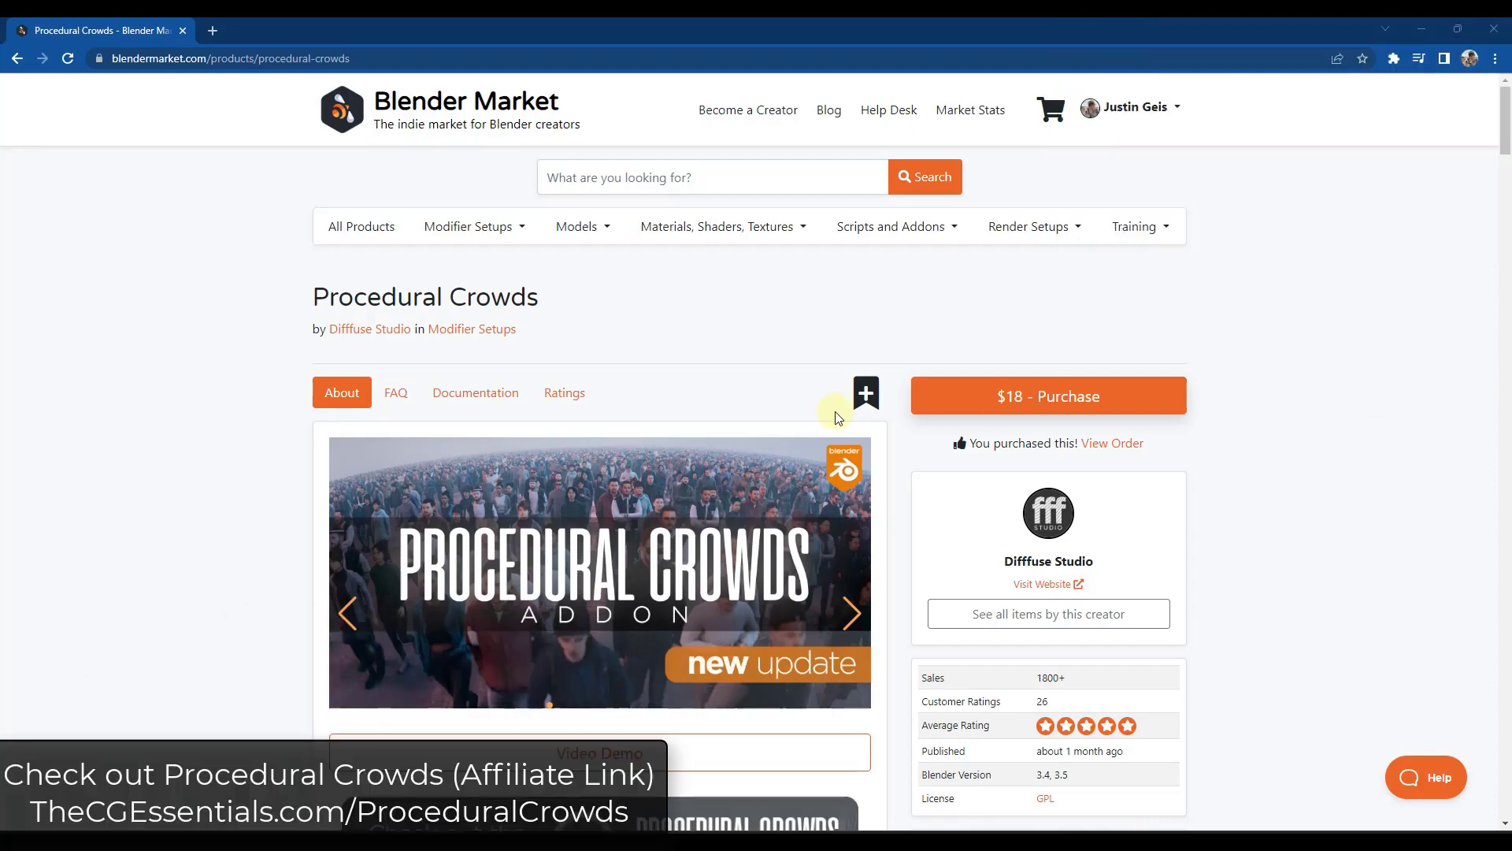
Examine the introduction and before-and-after comparison images on the Procedural Crowds product page.
scroll(231, 394, "down", 1)
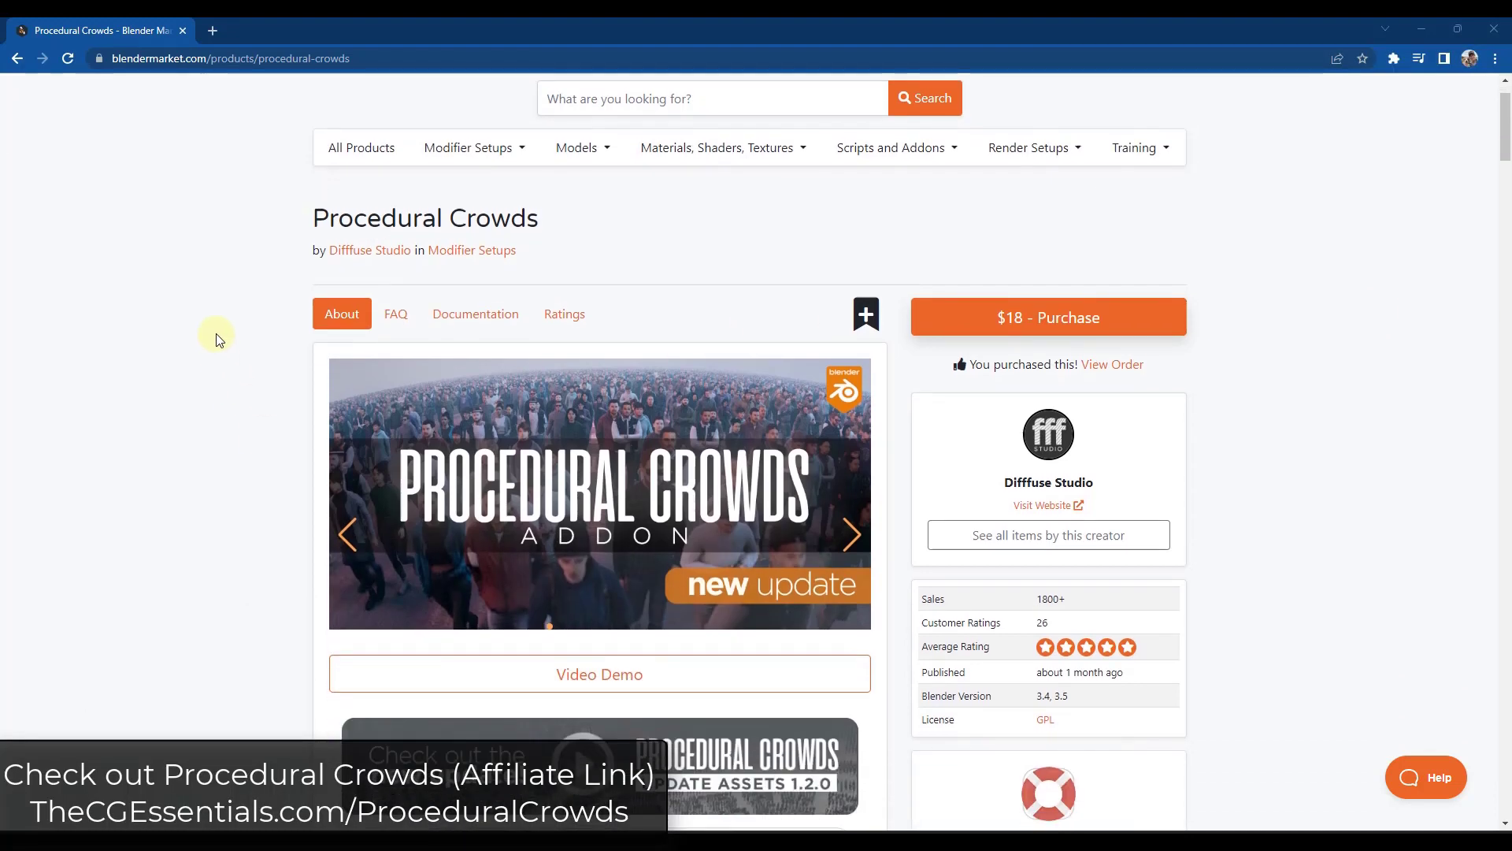
scroll(193, 418, "down", 2)
scroll(189, 416, "up", 1)
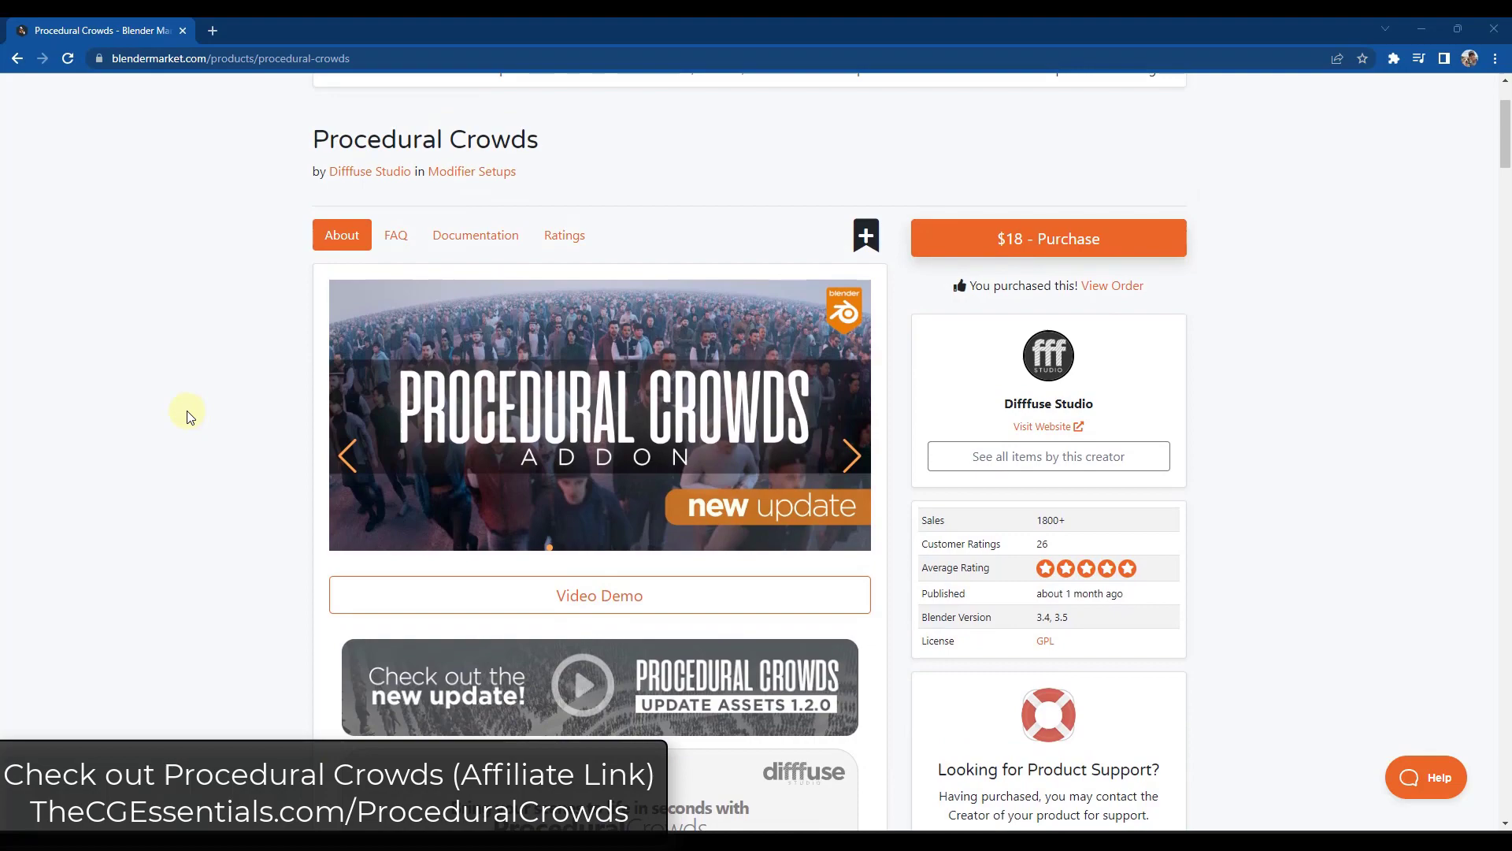
scroll(189, 416, "down", 5)
scroll(187, 410, "down", 3)
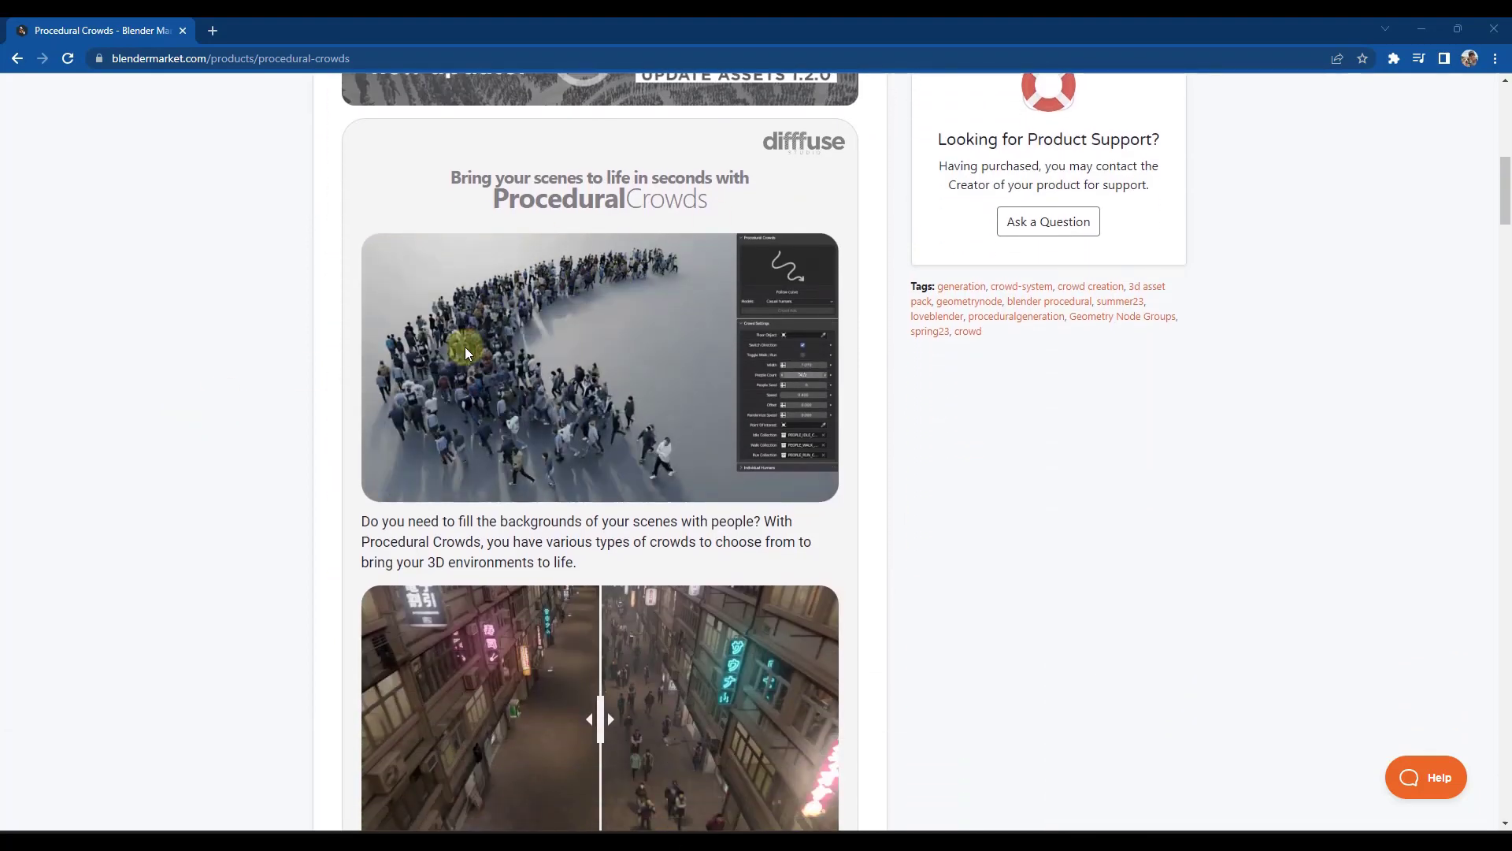
scroll(599, 439, "down", 3)
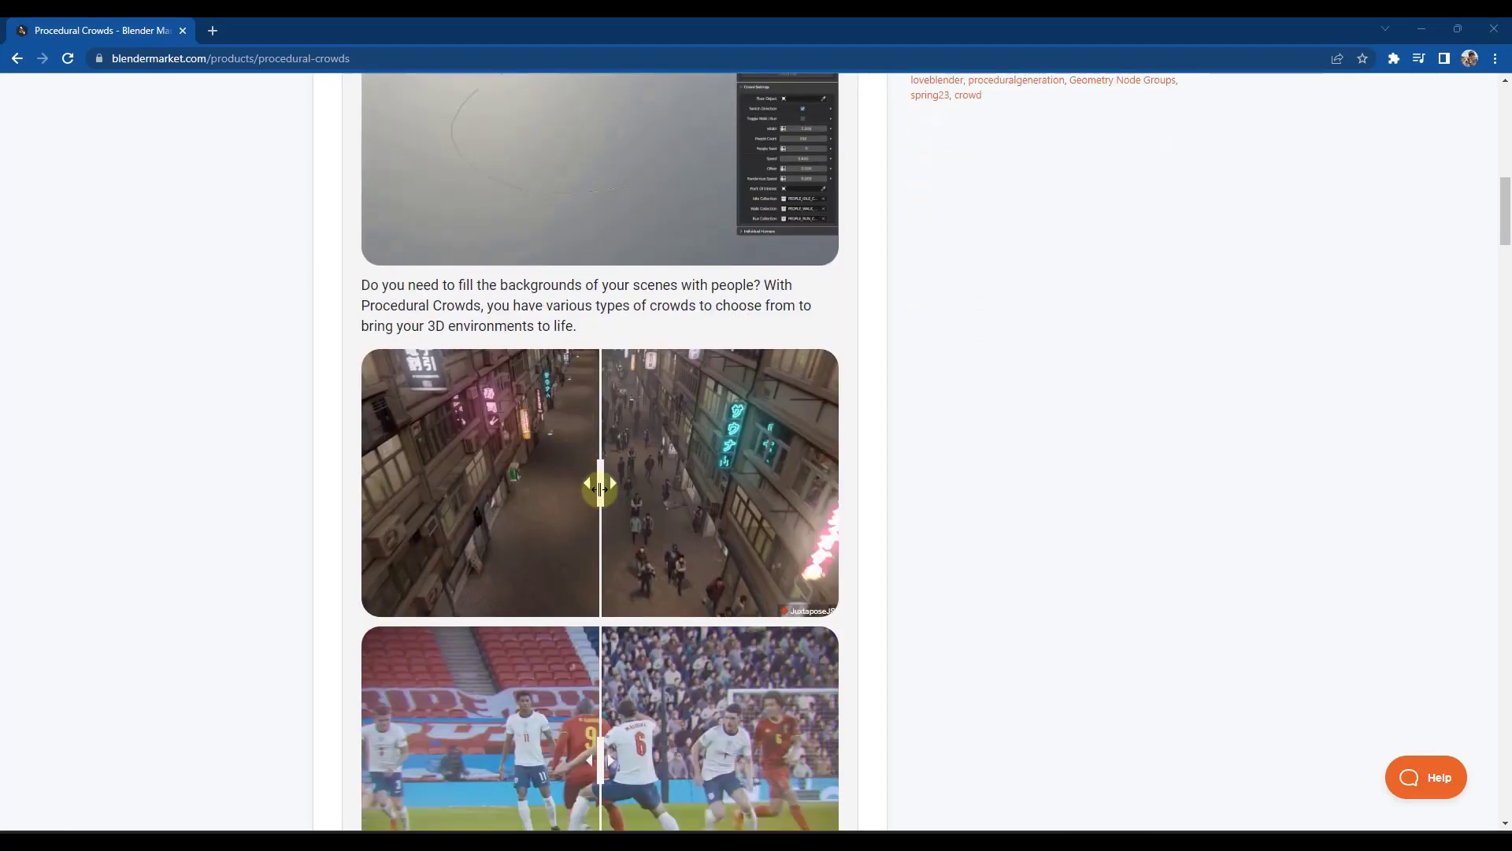
mouse_move(601, 488)
left_mouse_down()
mouse_move(432, 489)
mouse_move(662, 483)
mouse_move(567, 484)
mouse_move(583, 483)
left_mouse_up()
scroll(583, 482, "down", 1)
scroll(583, 483, "down", 4)
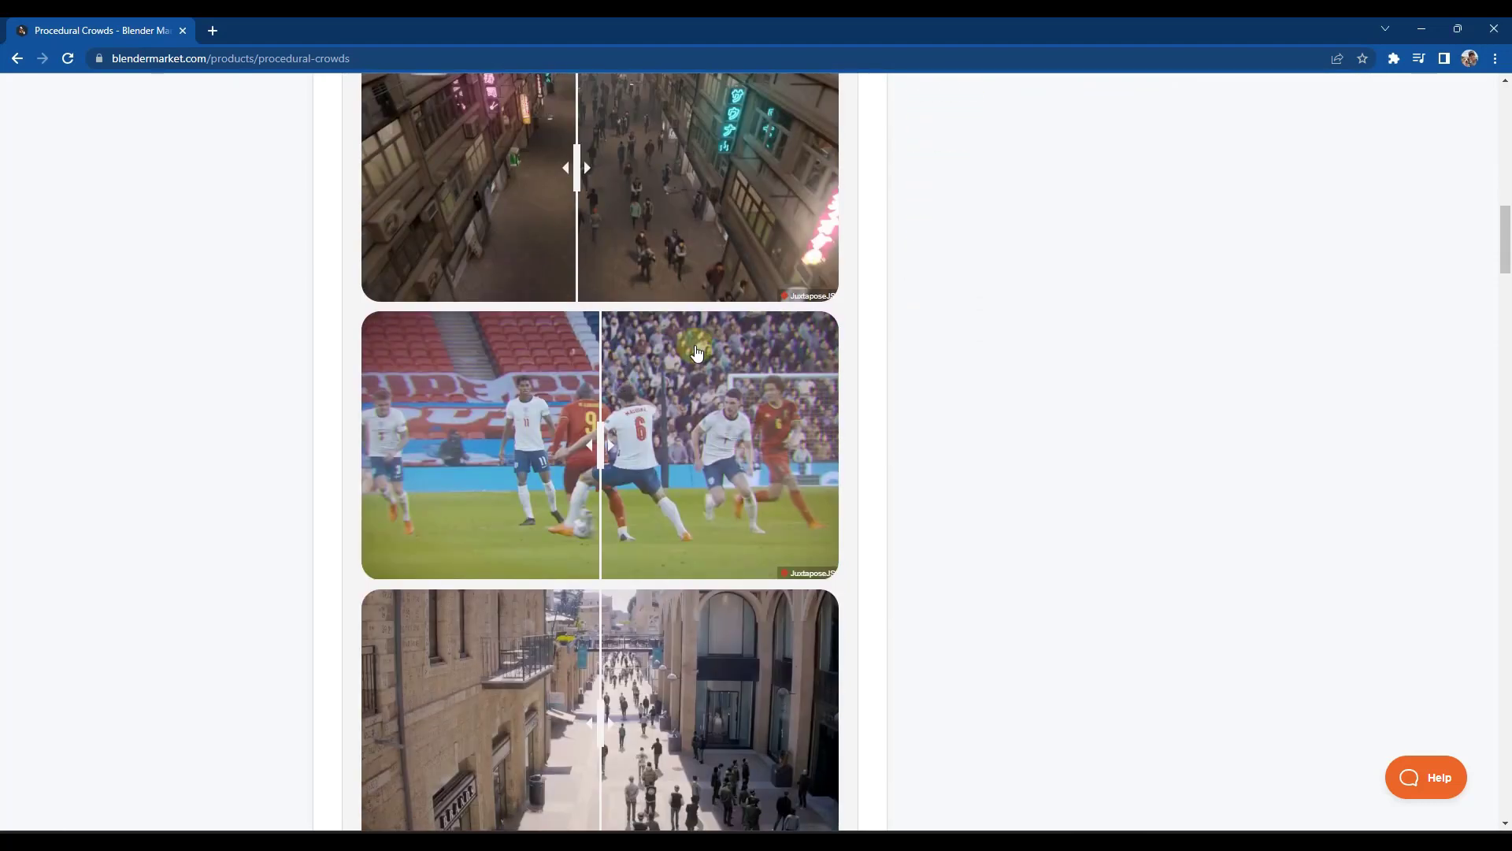
scroll(776, 374, "down", 5)
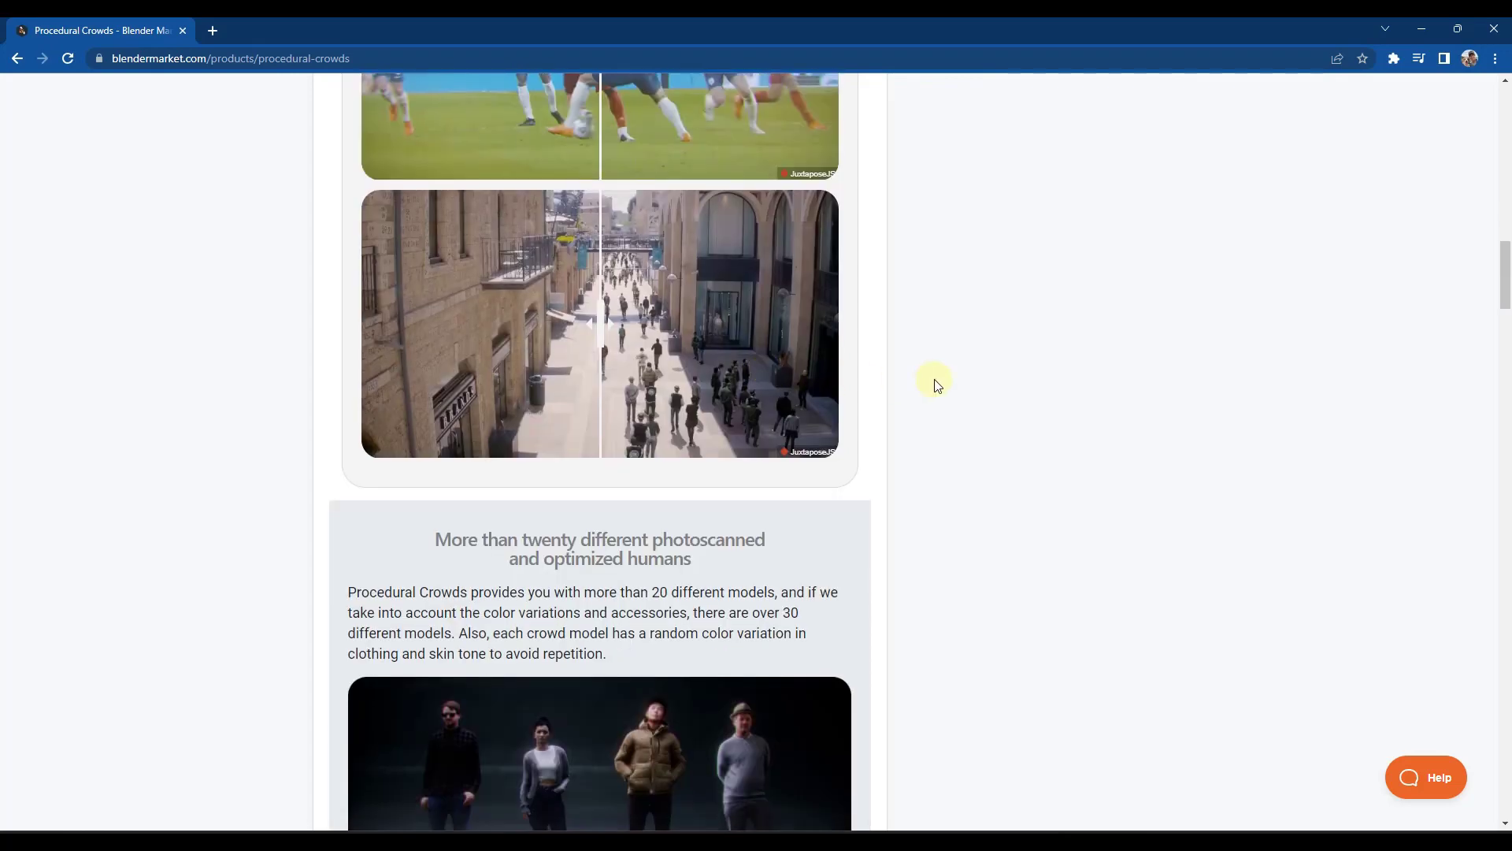
Look through the photoscanned human models and crowd types sections, and return to the comparison images.
scroll(939, 382, "down", 5)
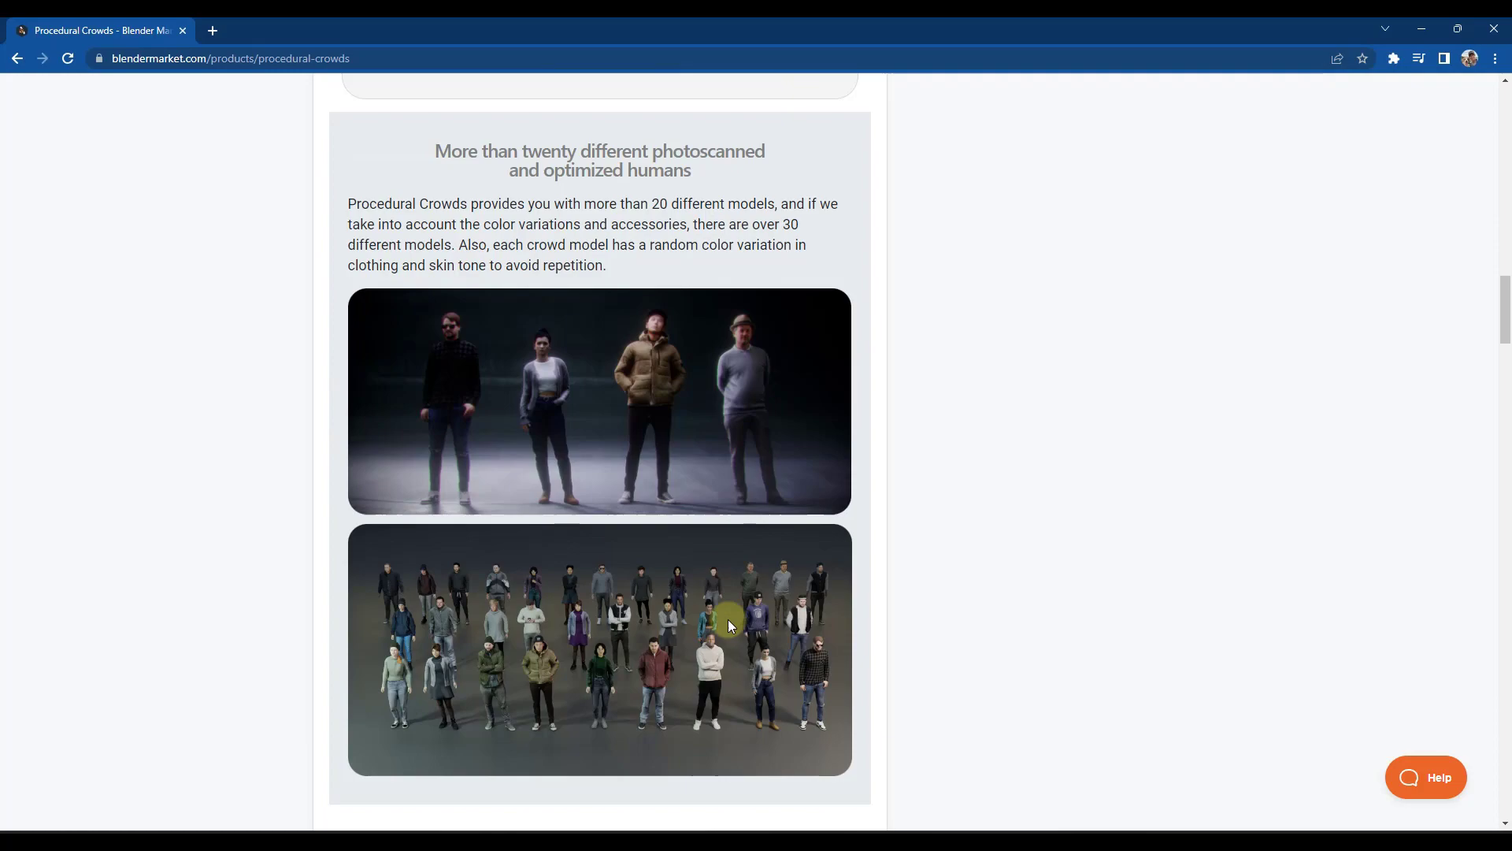
scroll(622, 645, "down", 4)
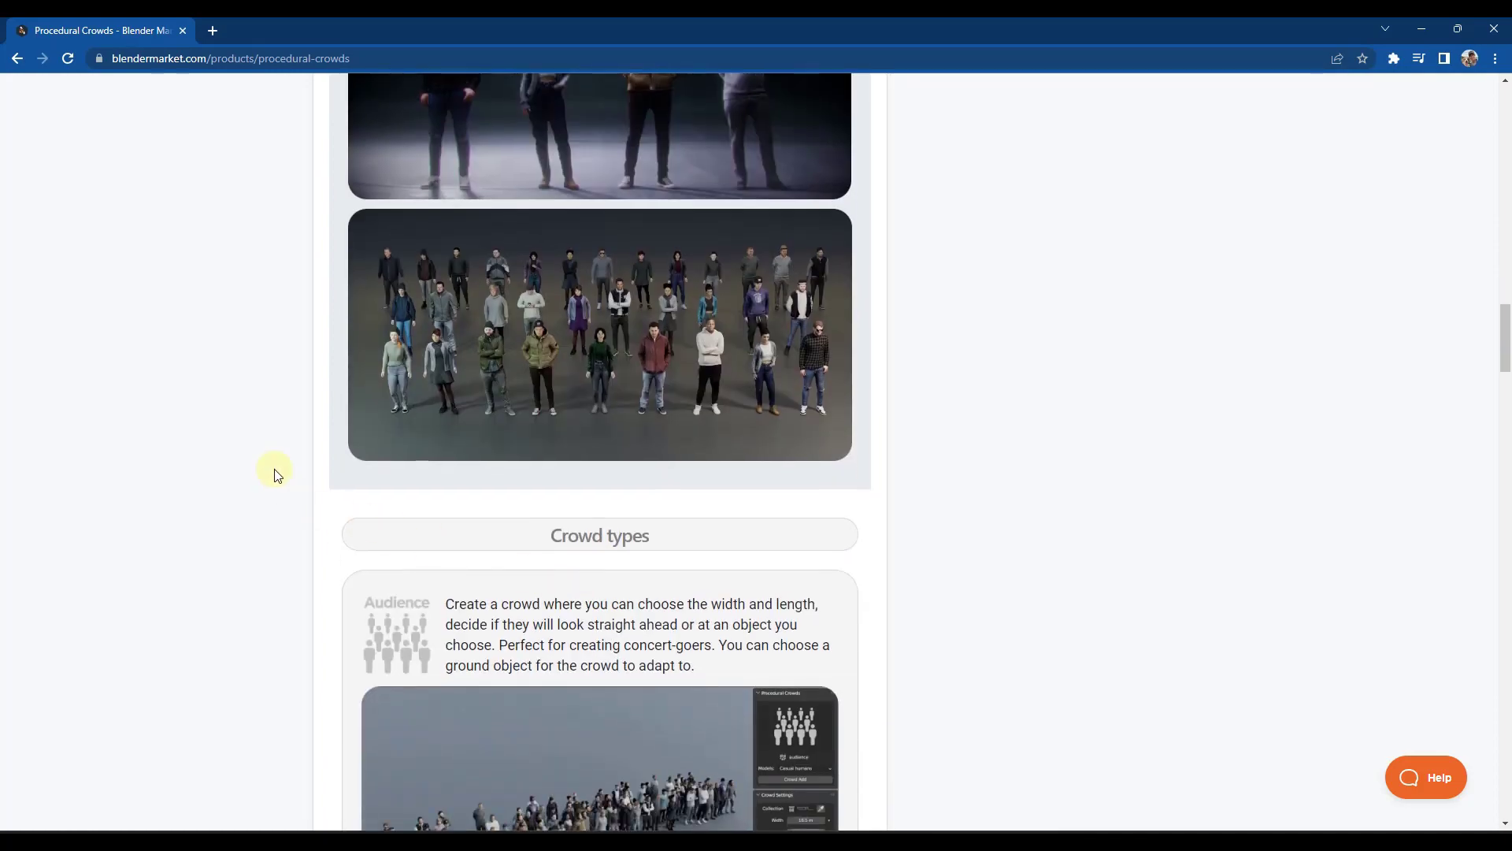
scroll(276, 474, "down", 5)
scroll(277, 441, "up", 15)
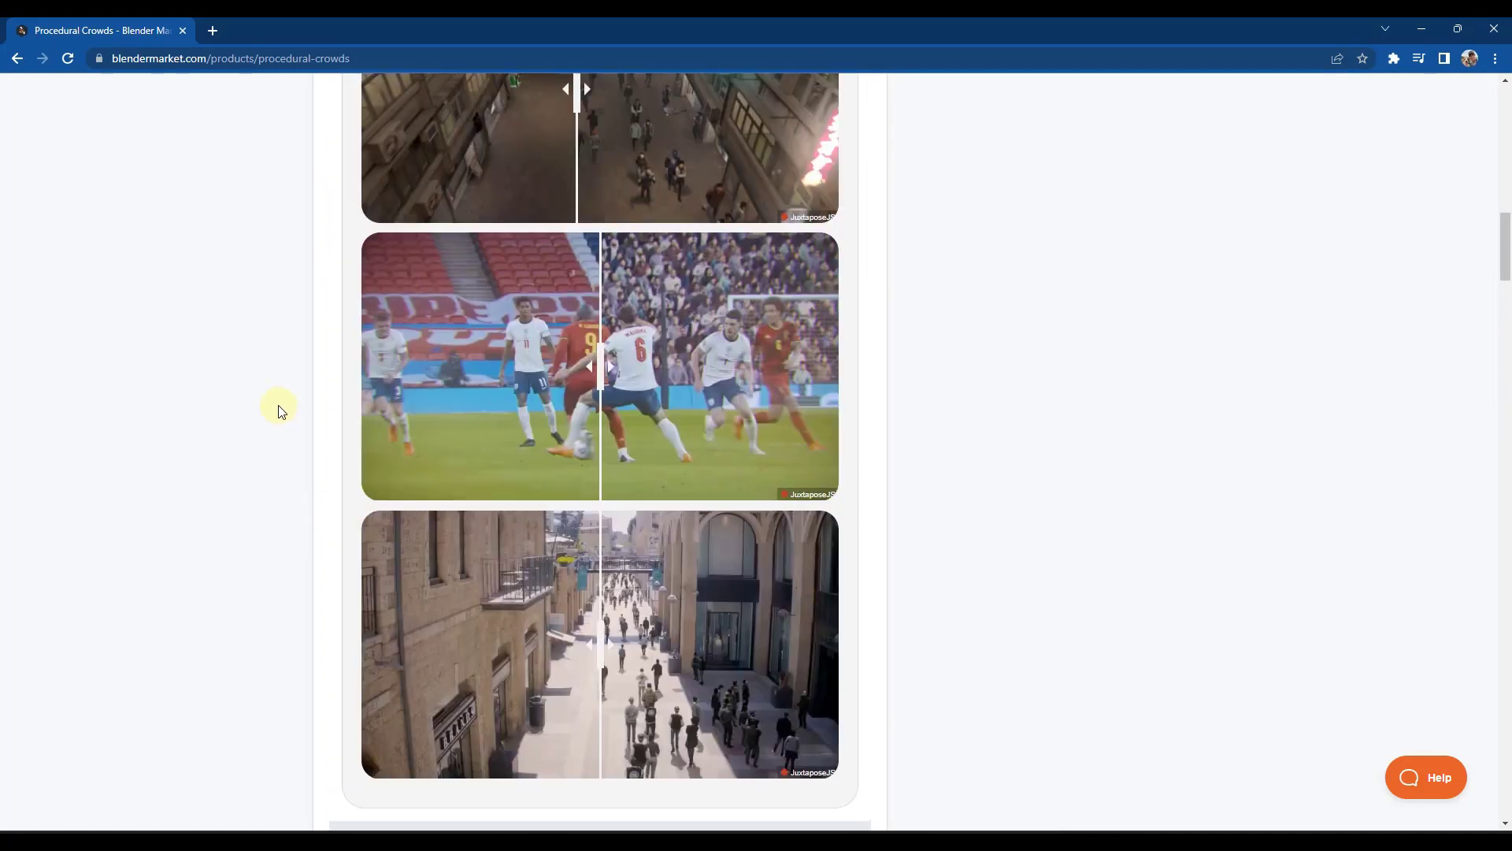
scroll(273, 402, "up", 5)
scroll(273, 401, "down", 4)
scroll(273, 399, "up", 2)
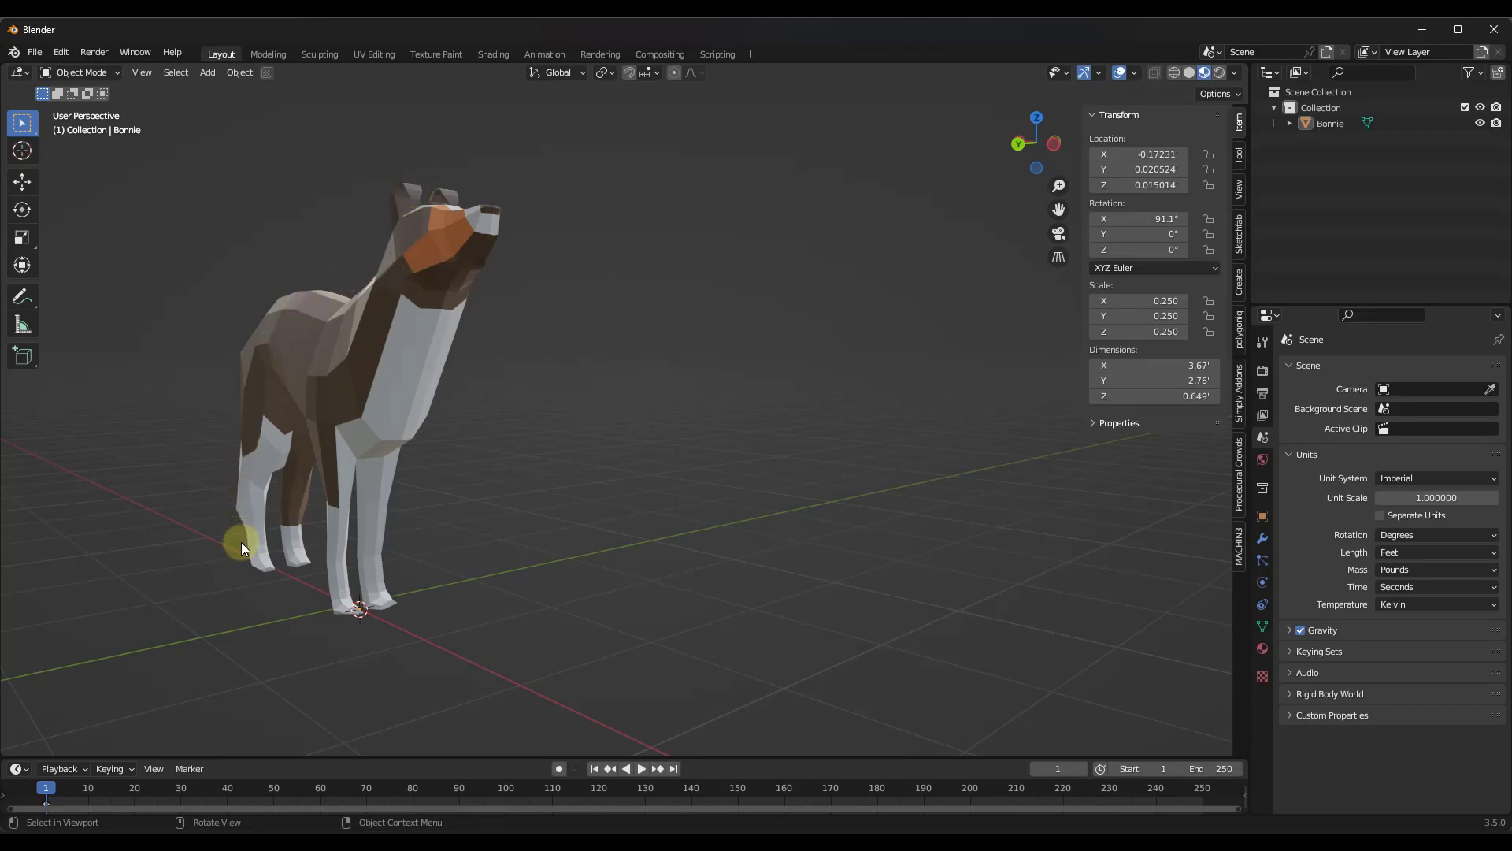
Switch to Blender and check the Procedural Crowds add-on's assets folder in the preferences, filtering the add-ons by "pro".
left_click(62, 54)
left_click(128, 280)
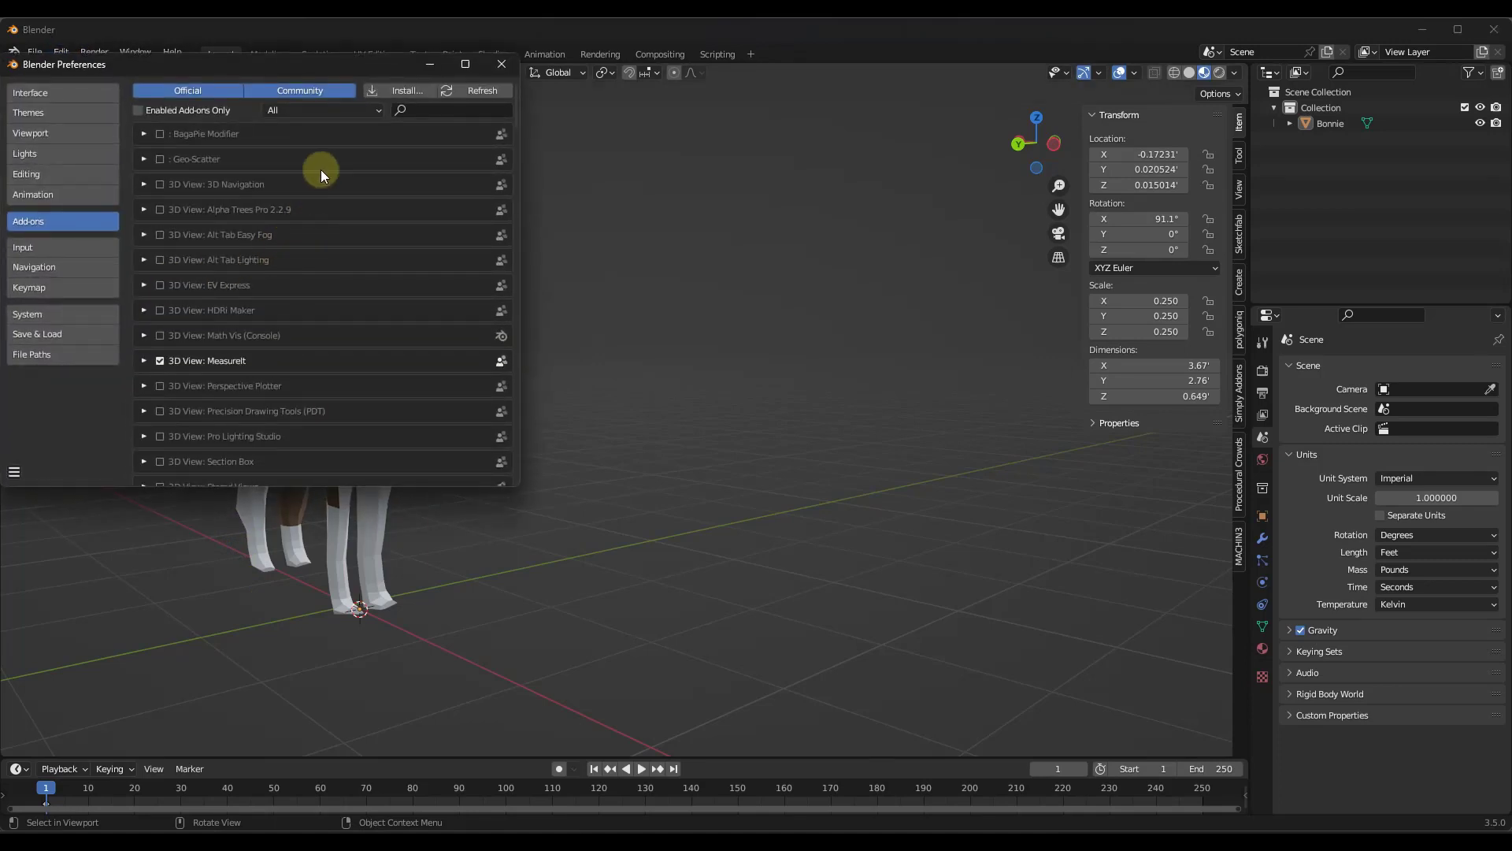
scroll(282, 301, "down", 2)
scroll(293, 300, "up", 2)
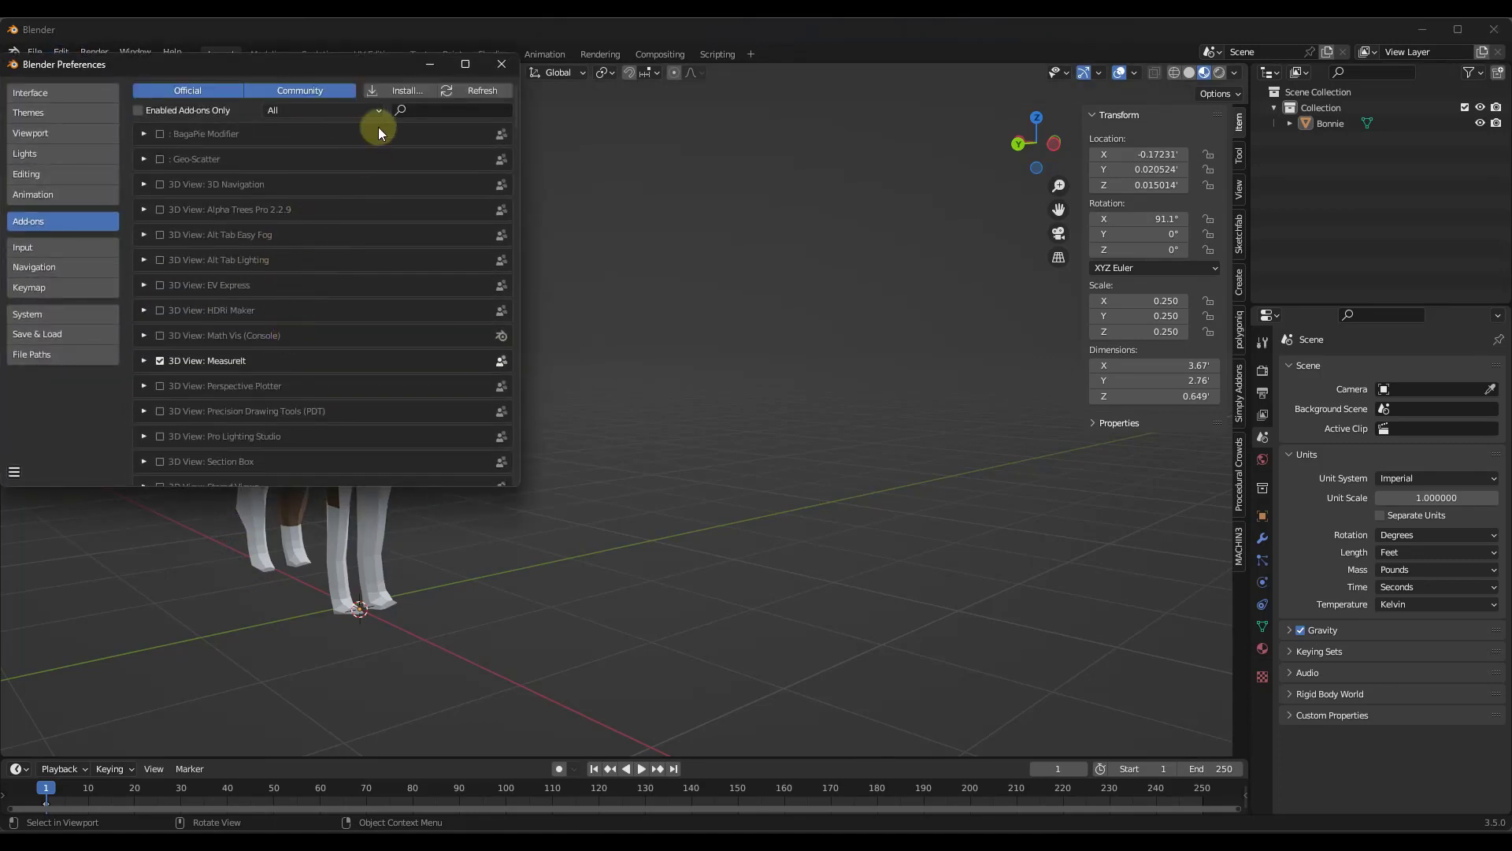
left_click(429, 110)
type("pro")
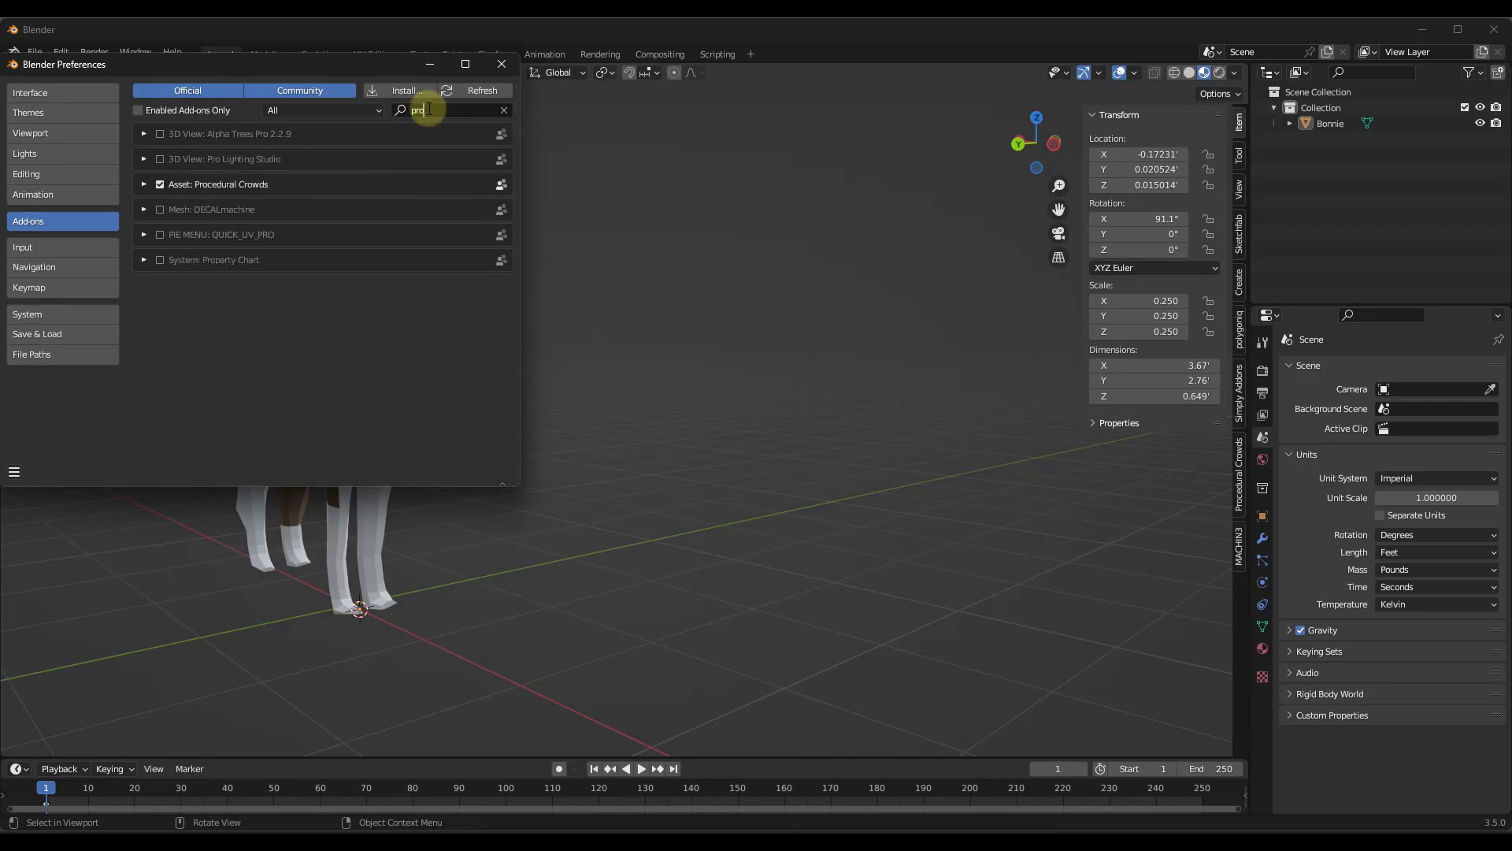
left_click(144, 183)
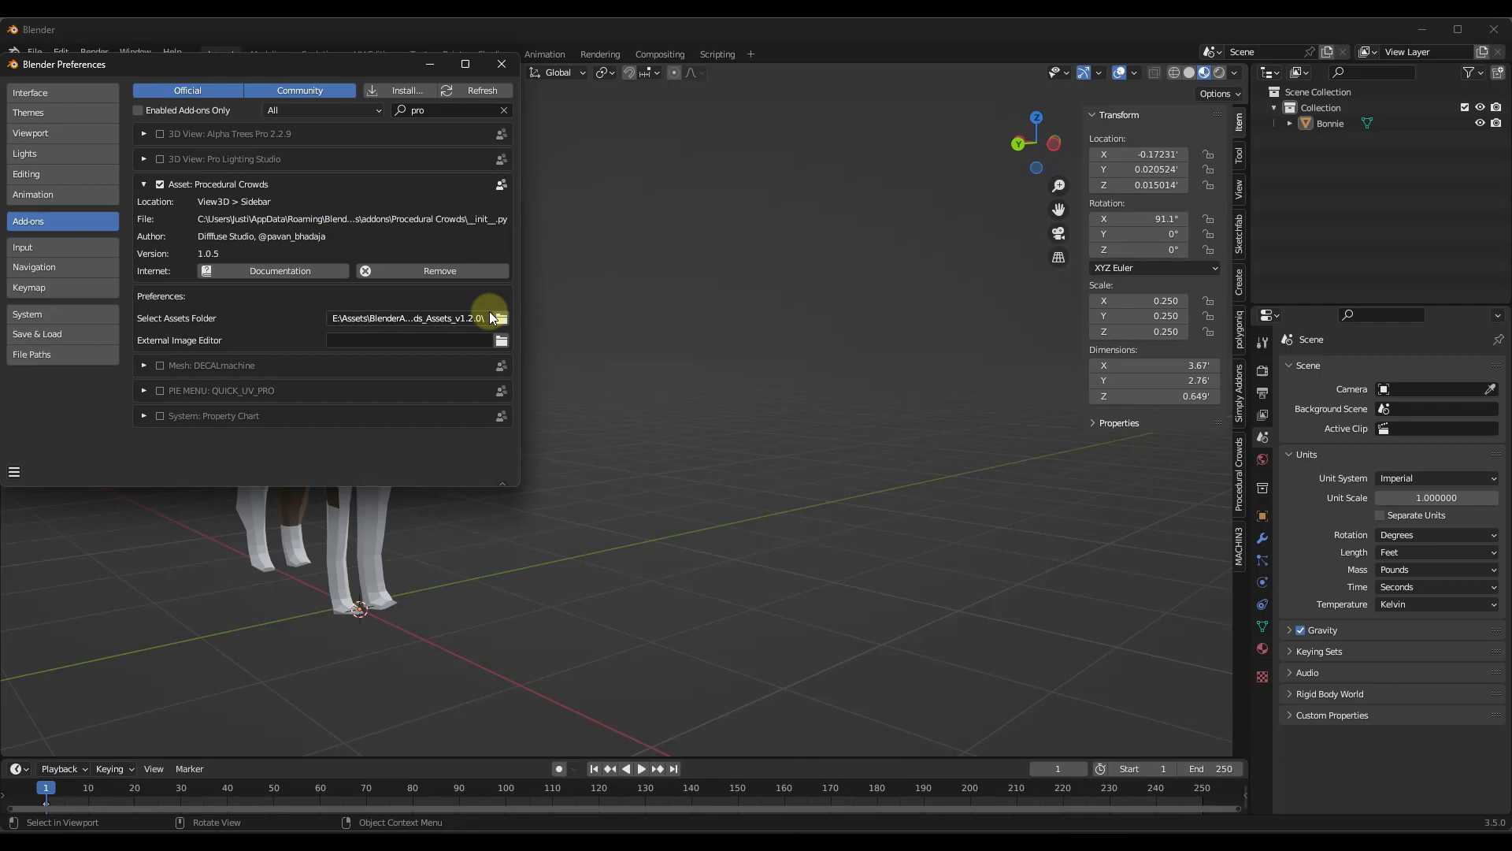
left_click_drag(521, 405, 733, 404)
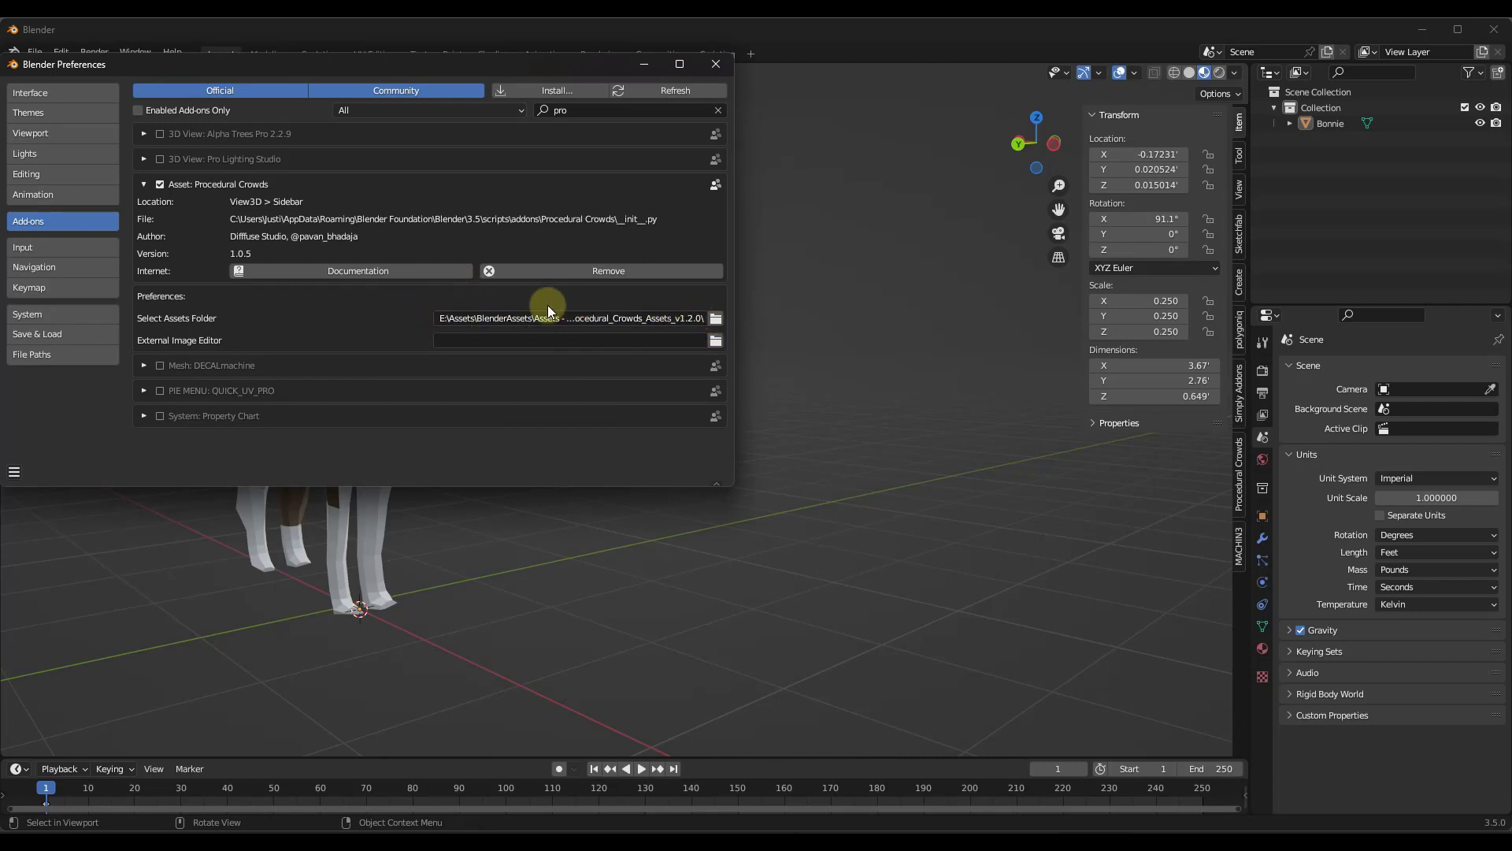
left_click(716, 64)
Add a Procedural Crowds system of type On vertices with Casual humans models to the selected Plane object.
left_click(1239, 473)
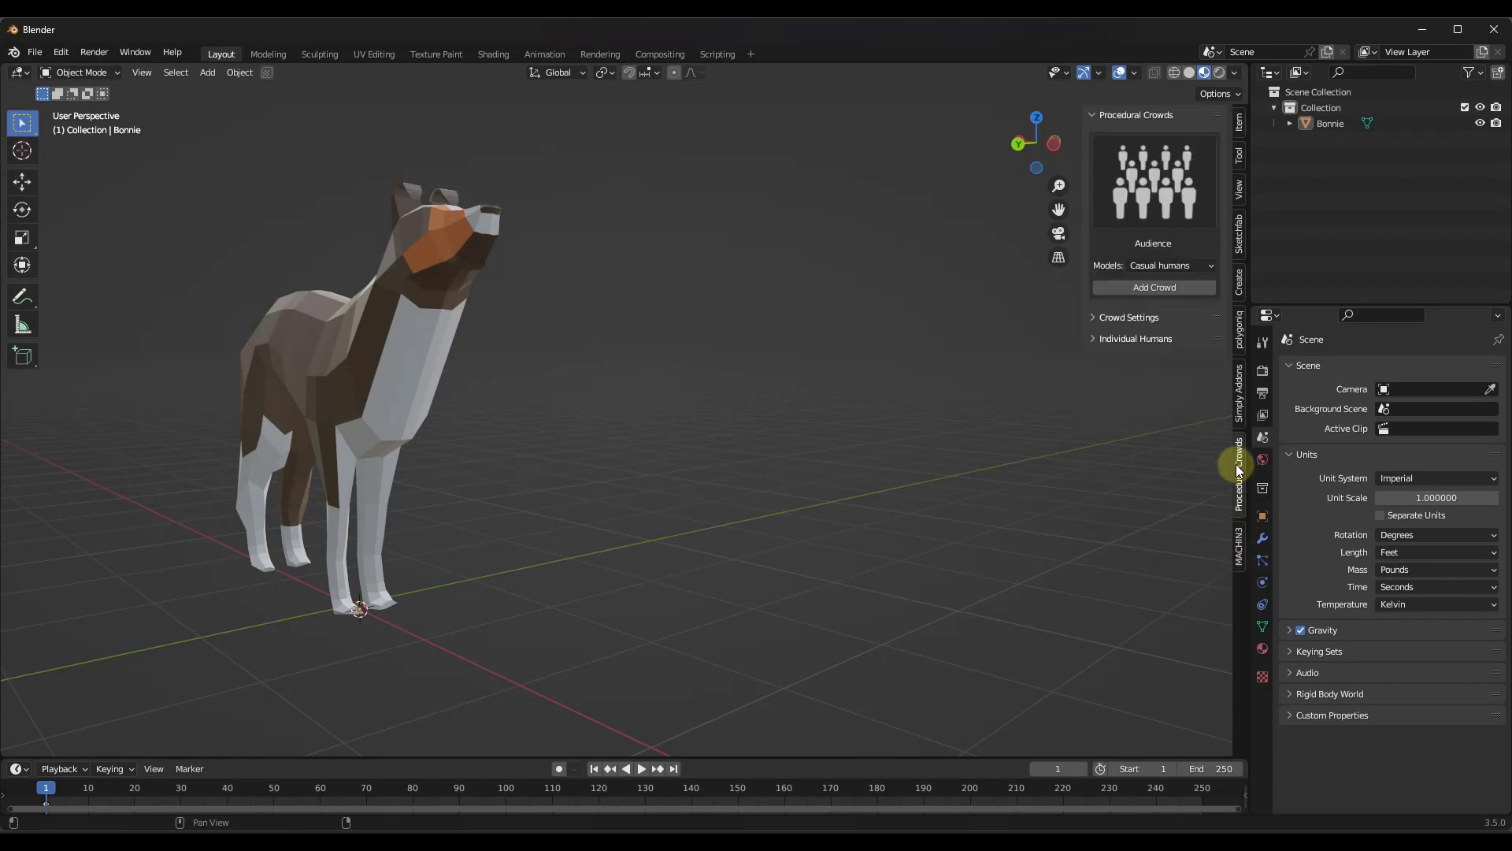
left_click(1155, 197)
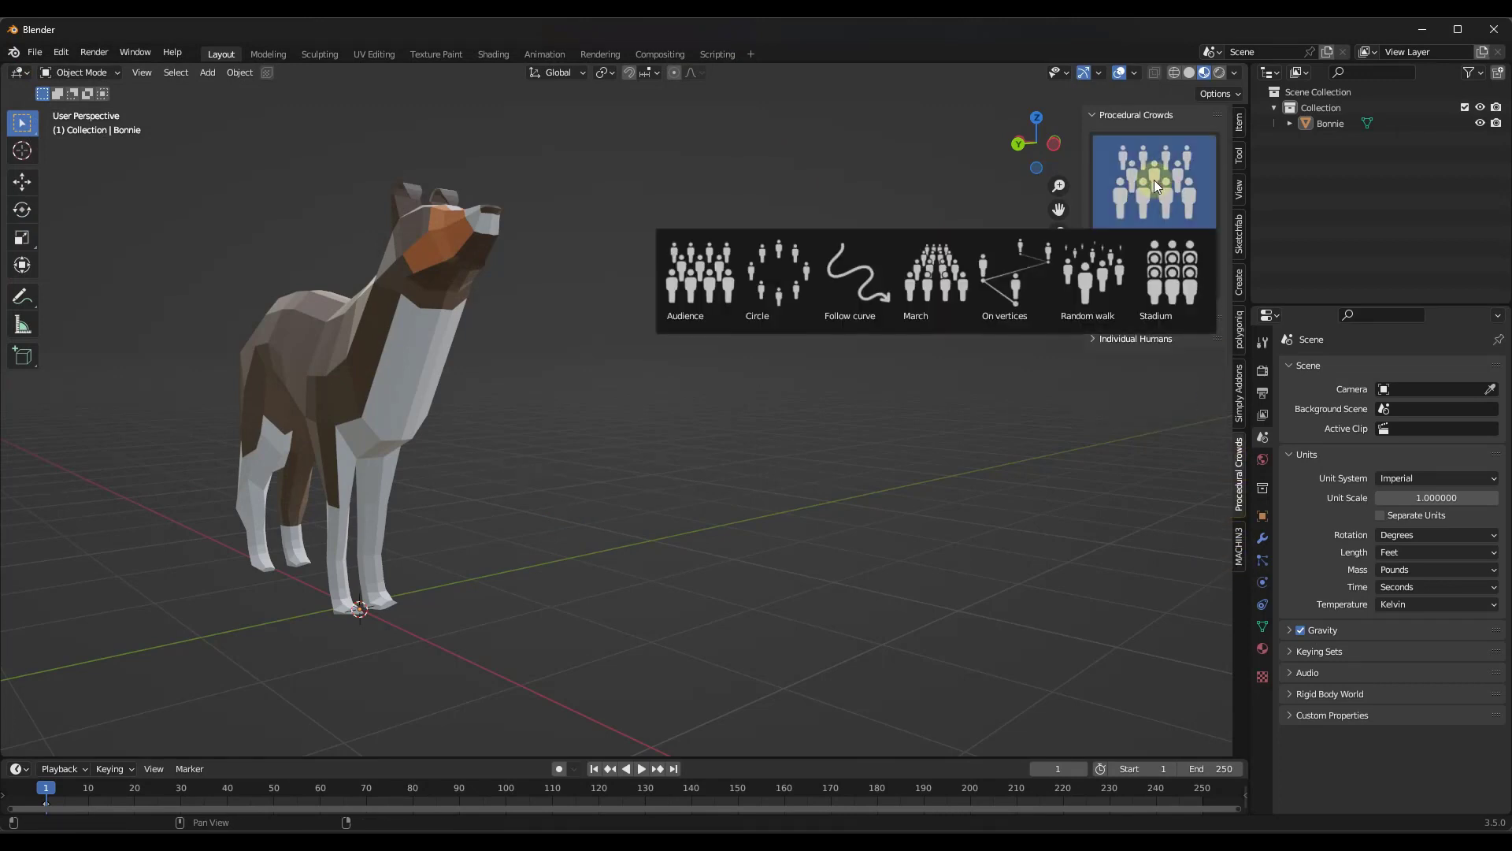
left_click(1024, 262)
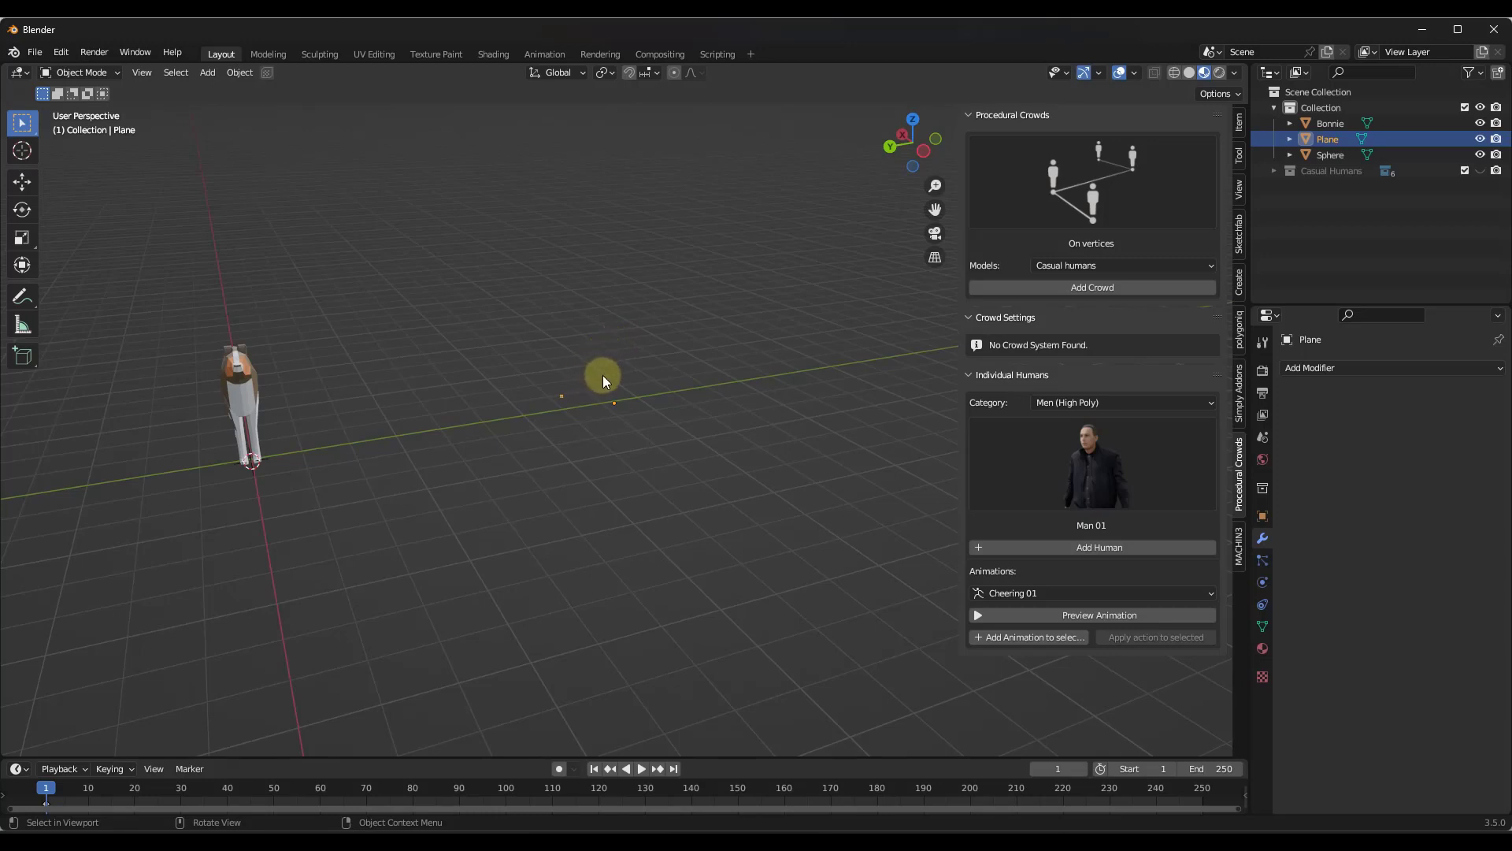
left_click(1057, 197)
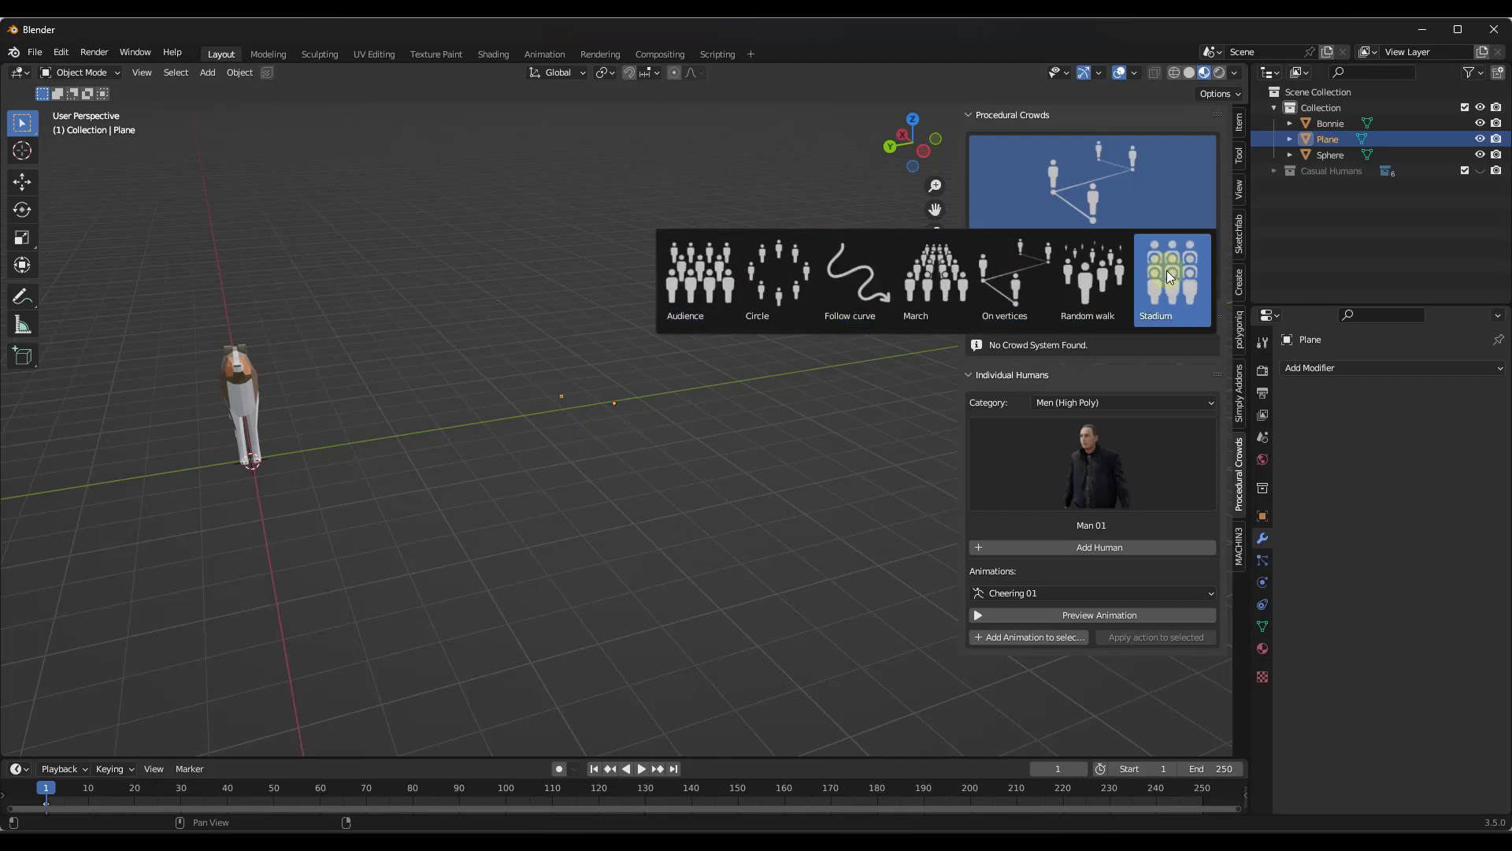
left_click(1020, 280)
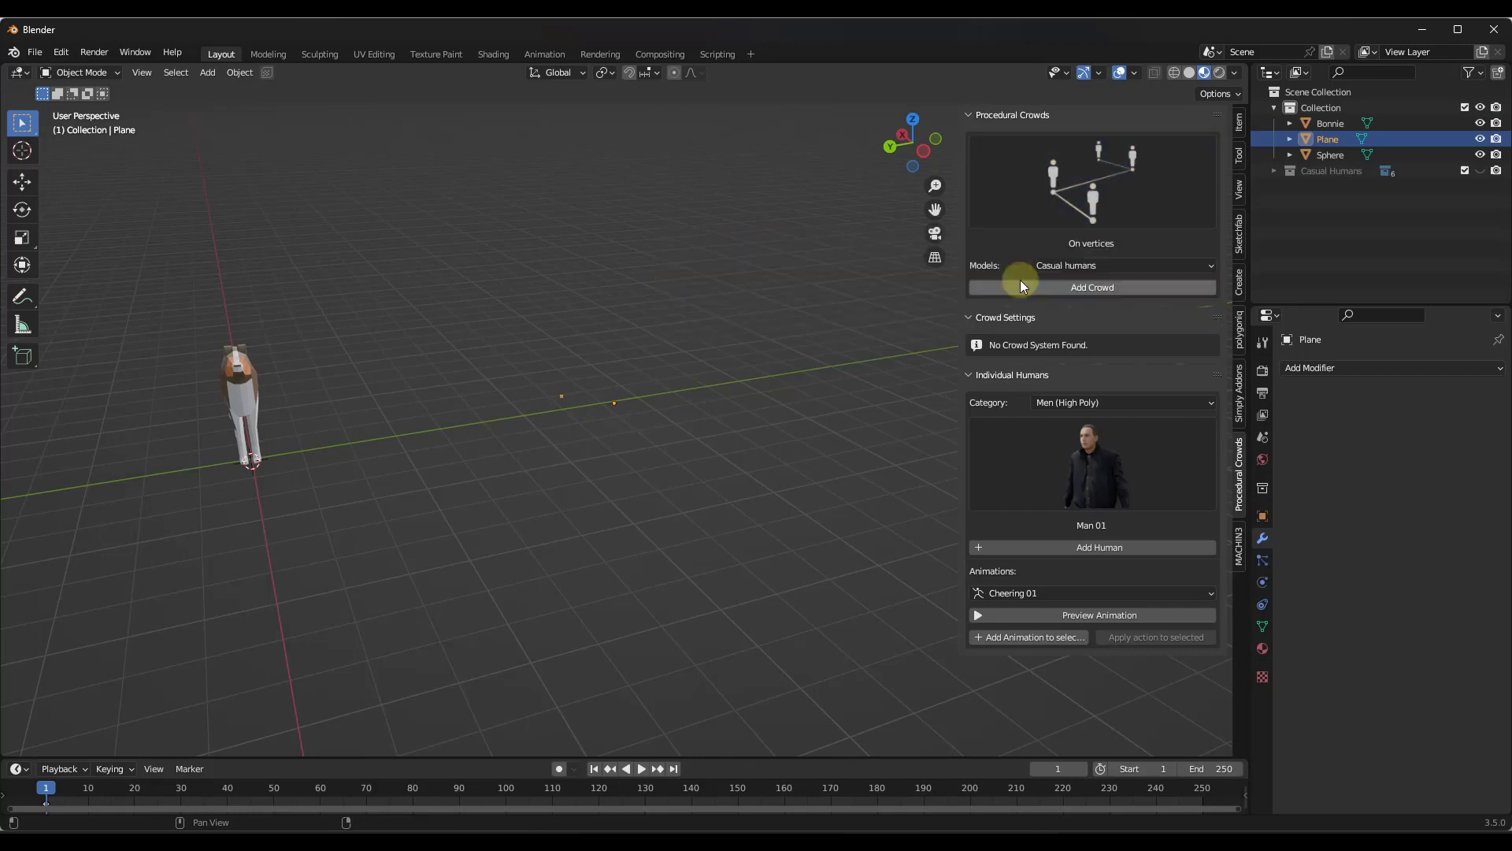
left_click(1083, 288)
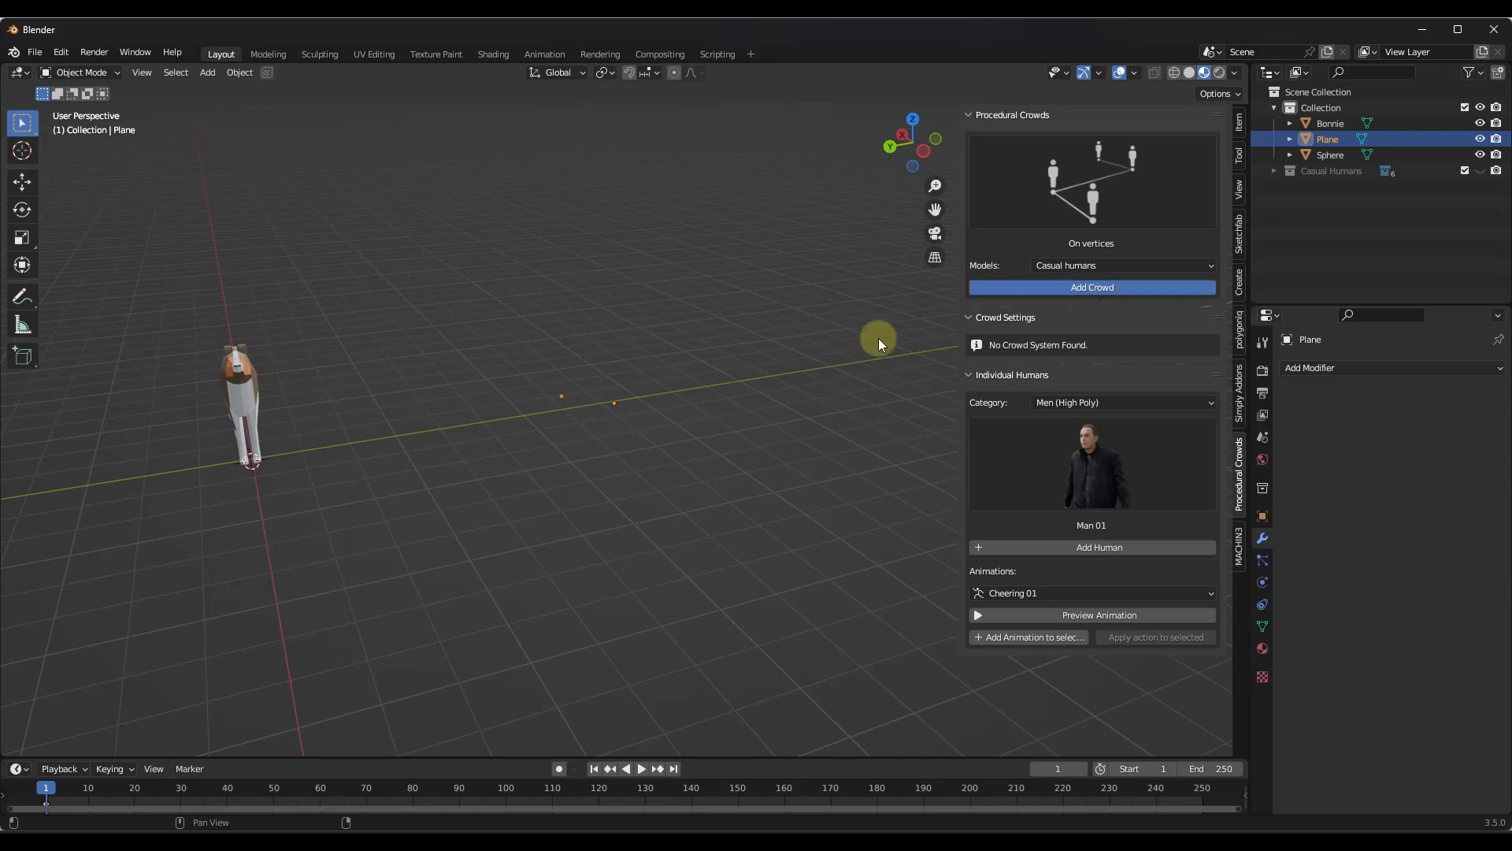
scroll(591, 395, "down", 4)
middle_click_drag(616, 380, 544, 371)
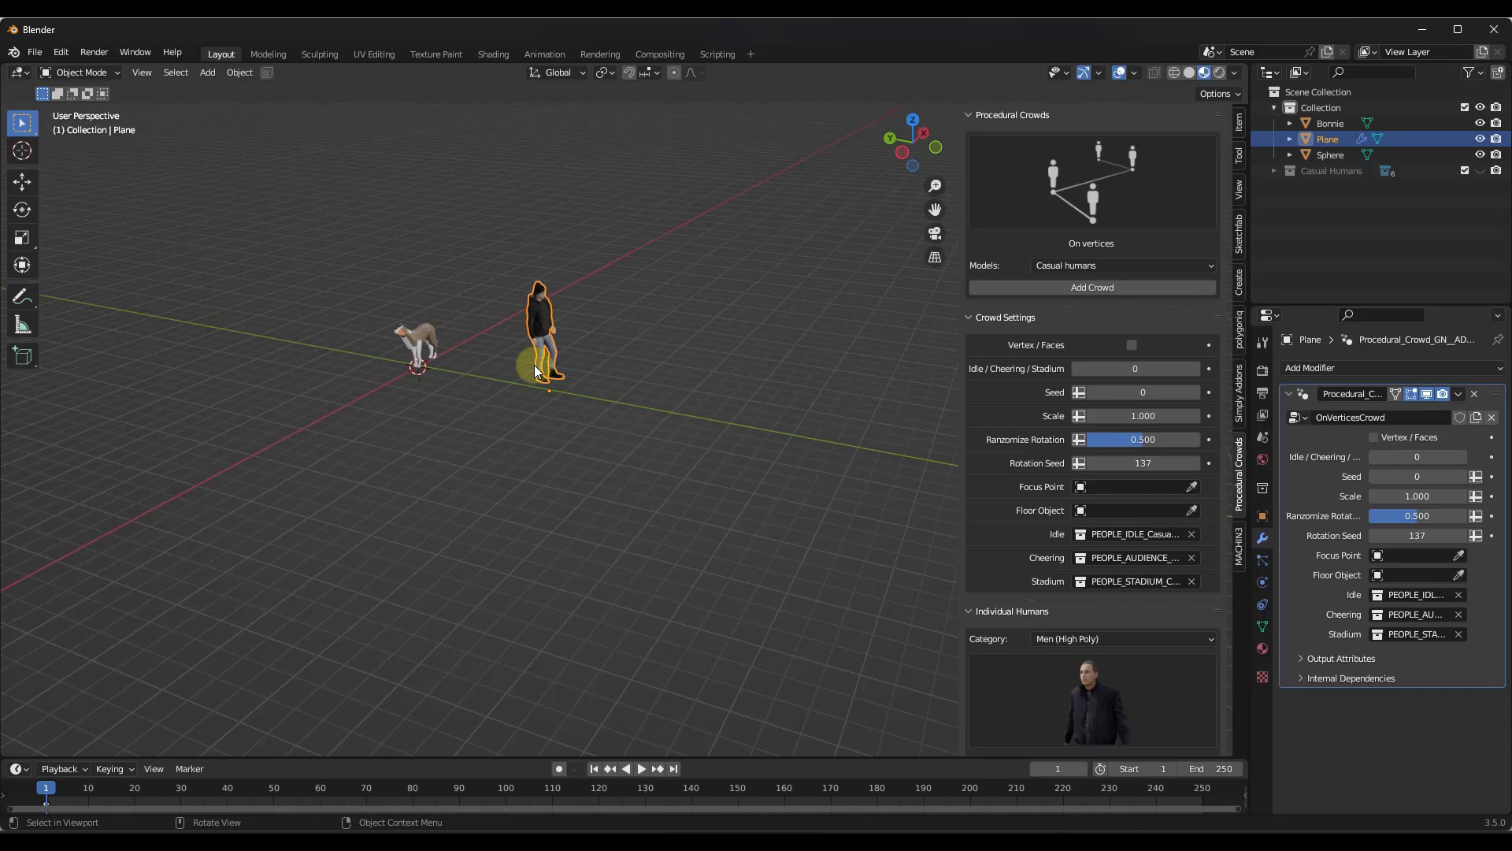
Extrude the crowd plane's vertex ten times in edit mode, spreading more people in a loose loop across the ground.
key("Tab")
key("e")
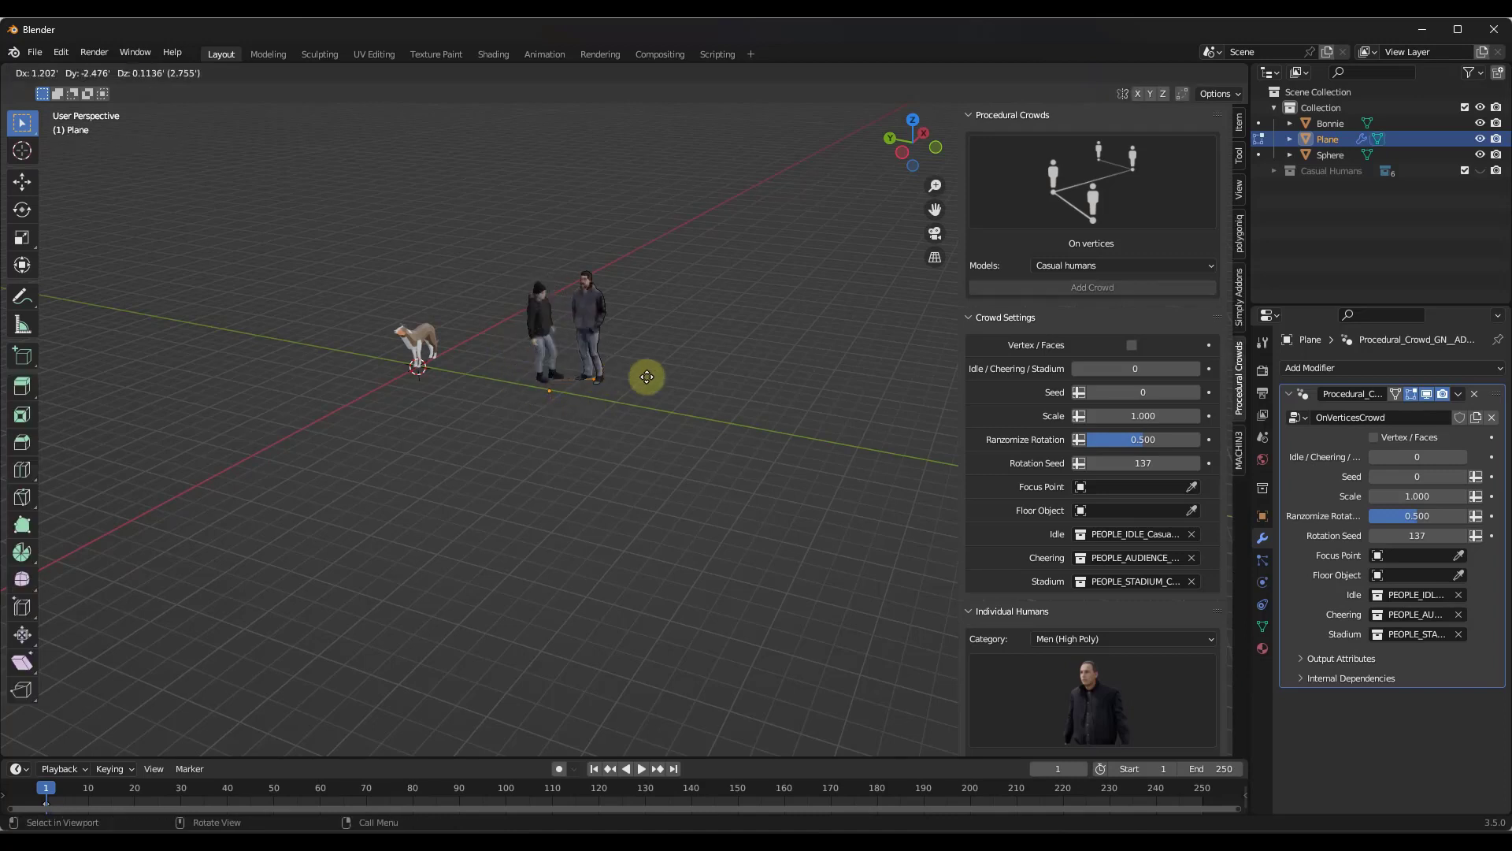
left_click(666, 372)
key("e")
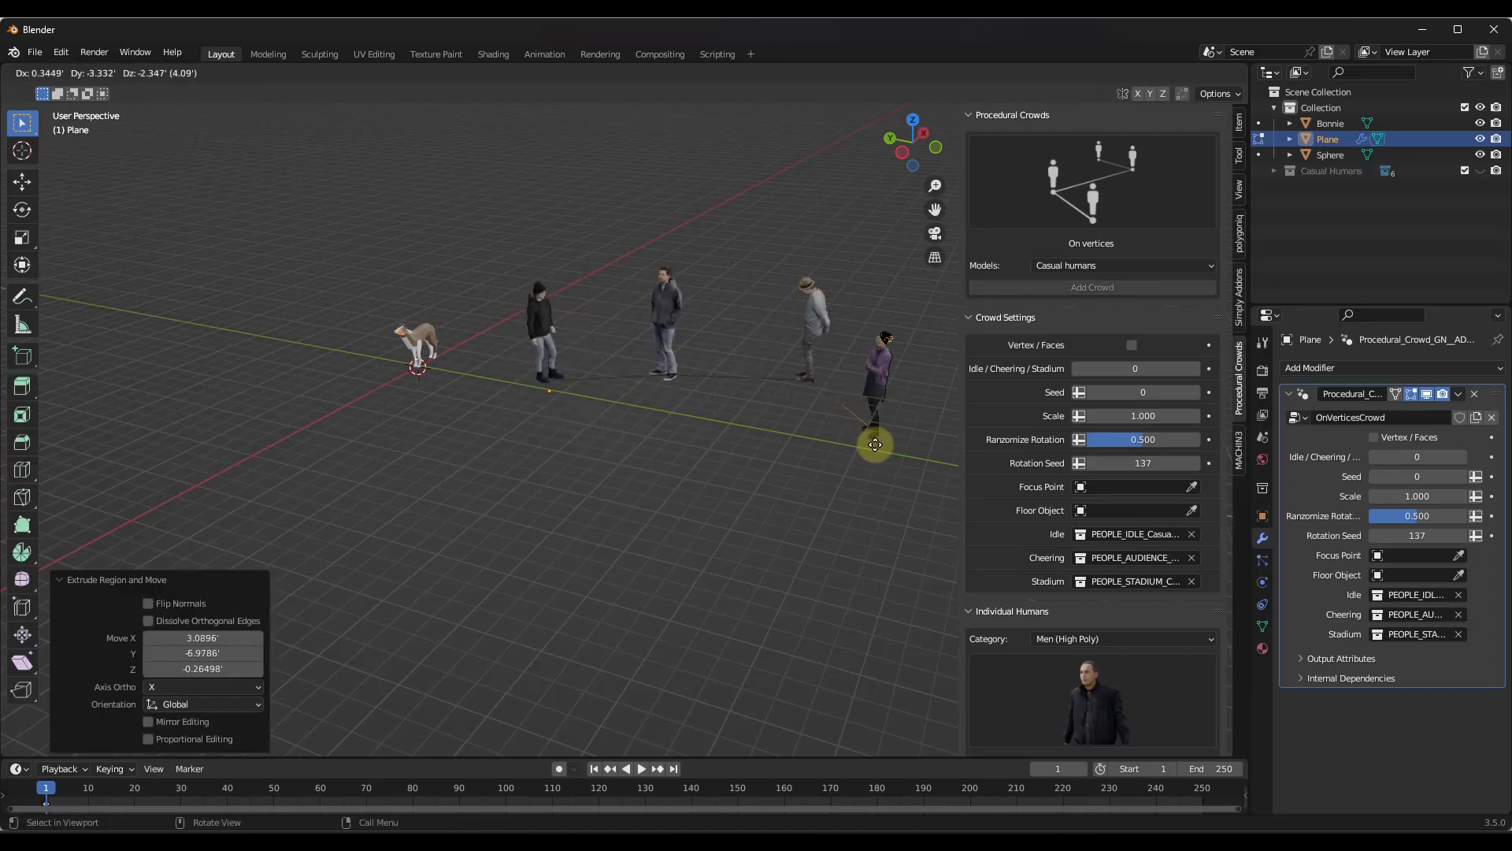
left_click(889, 458)
key("e")
left_click(729, 498)
key("e")
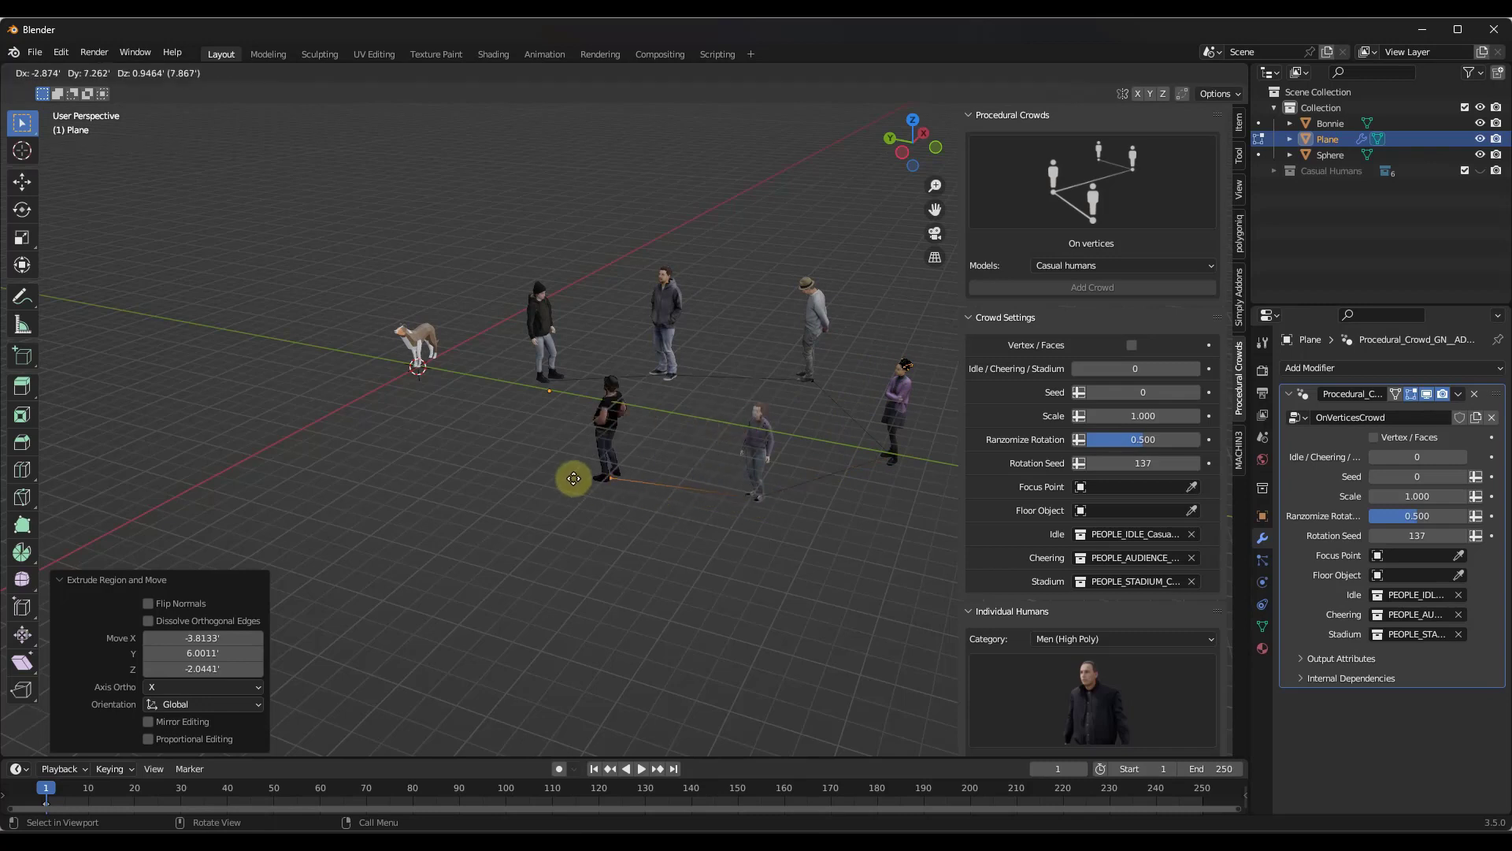
left_click(565, 477)
key("e")
left_click(433, 443)
key("e")
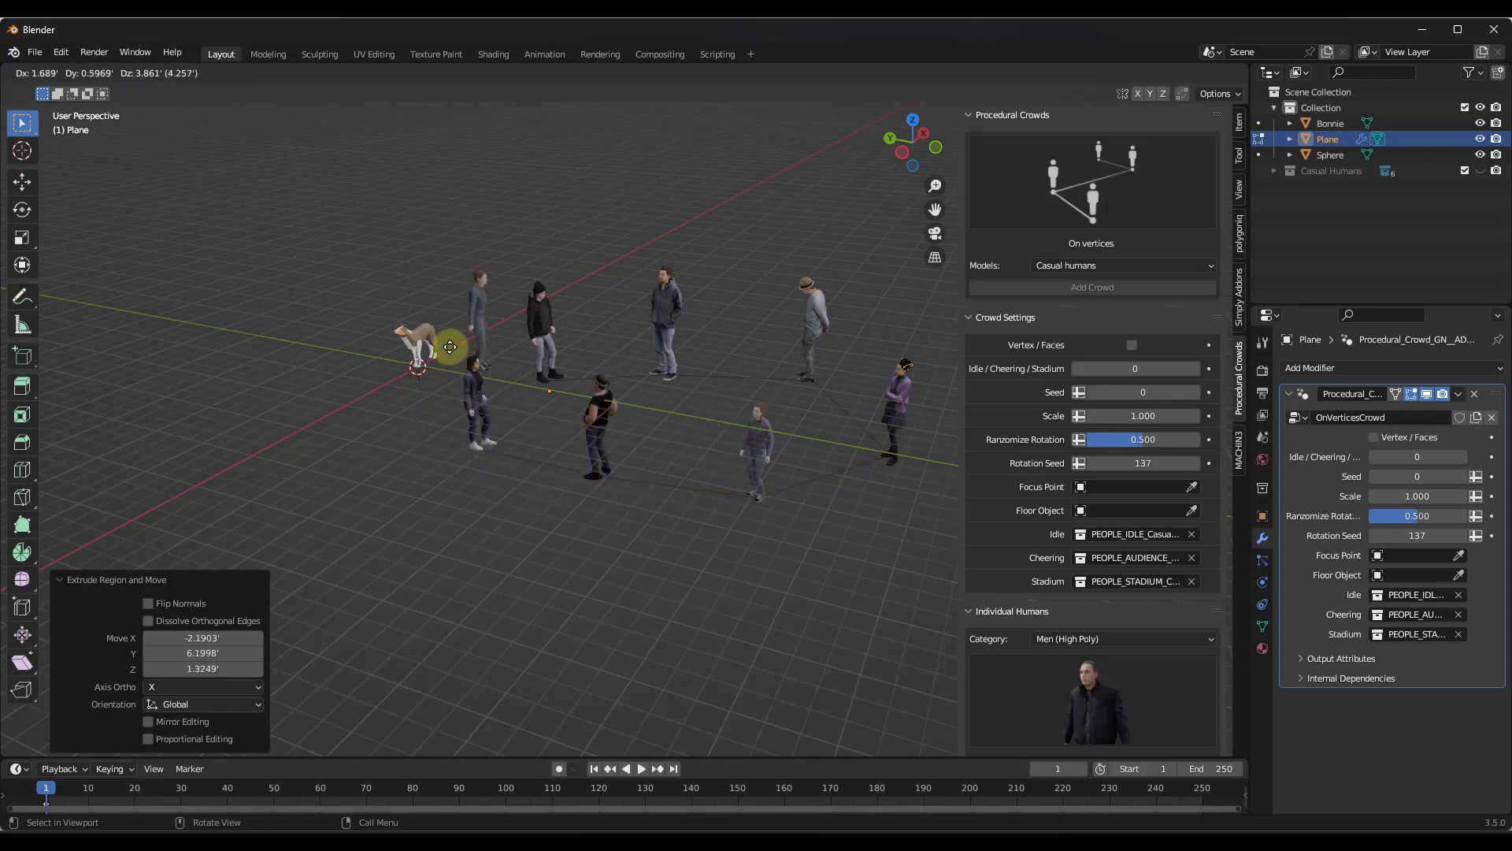
left_click(450, 347)
key("e")
left_click(580, 286)
key("e")
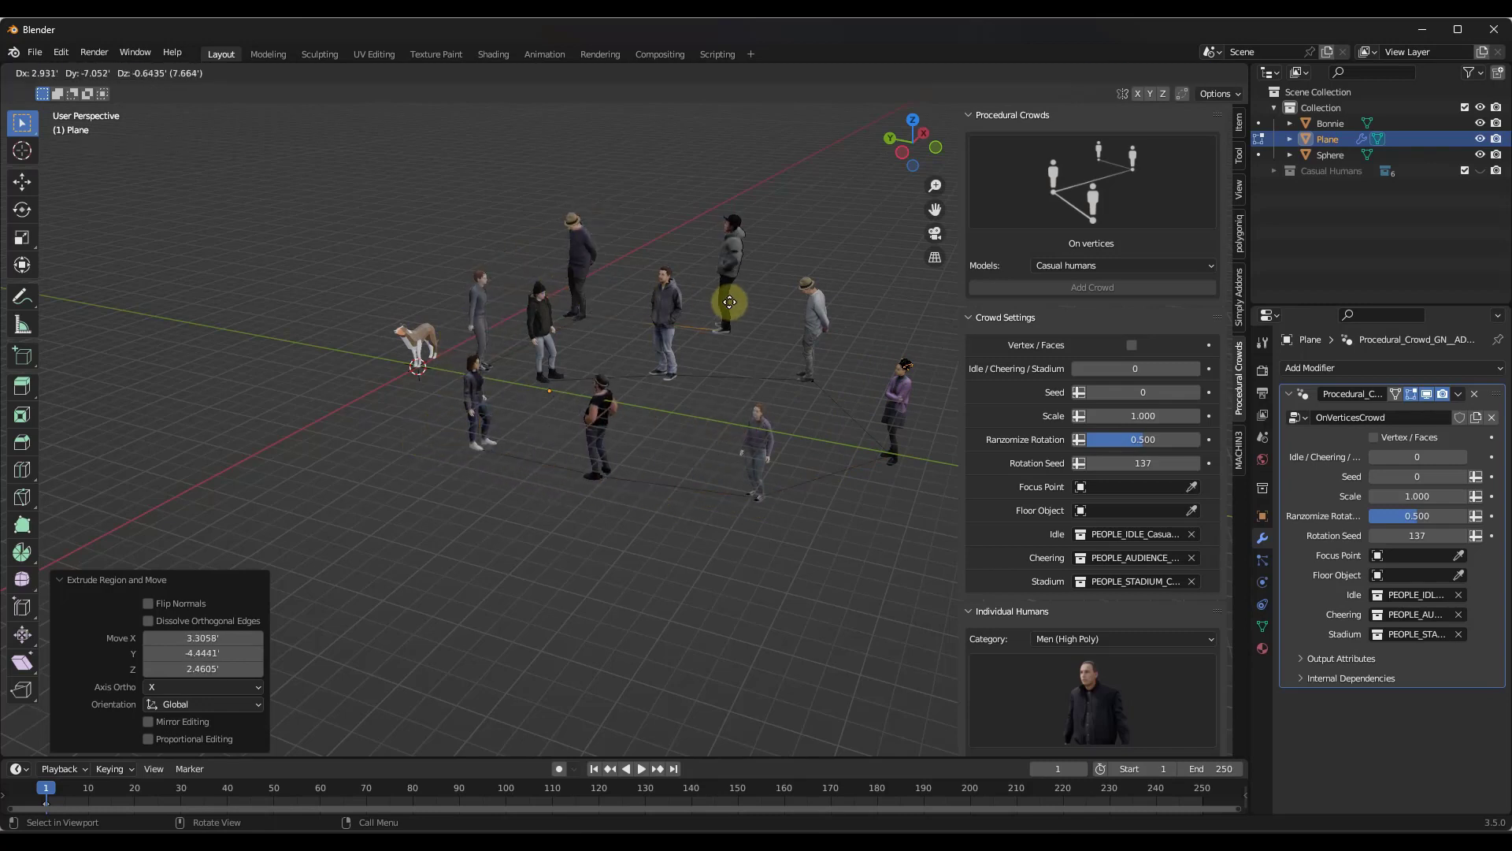
left_click(870, 311)
scroll(758, 308, "down", 4)
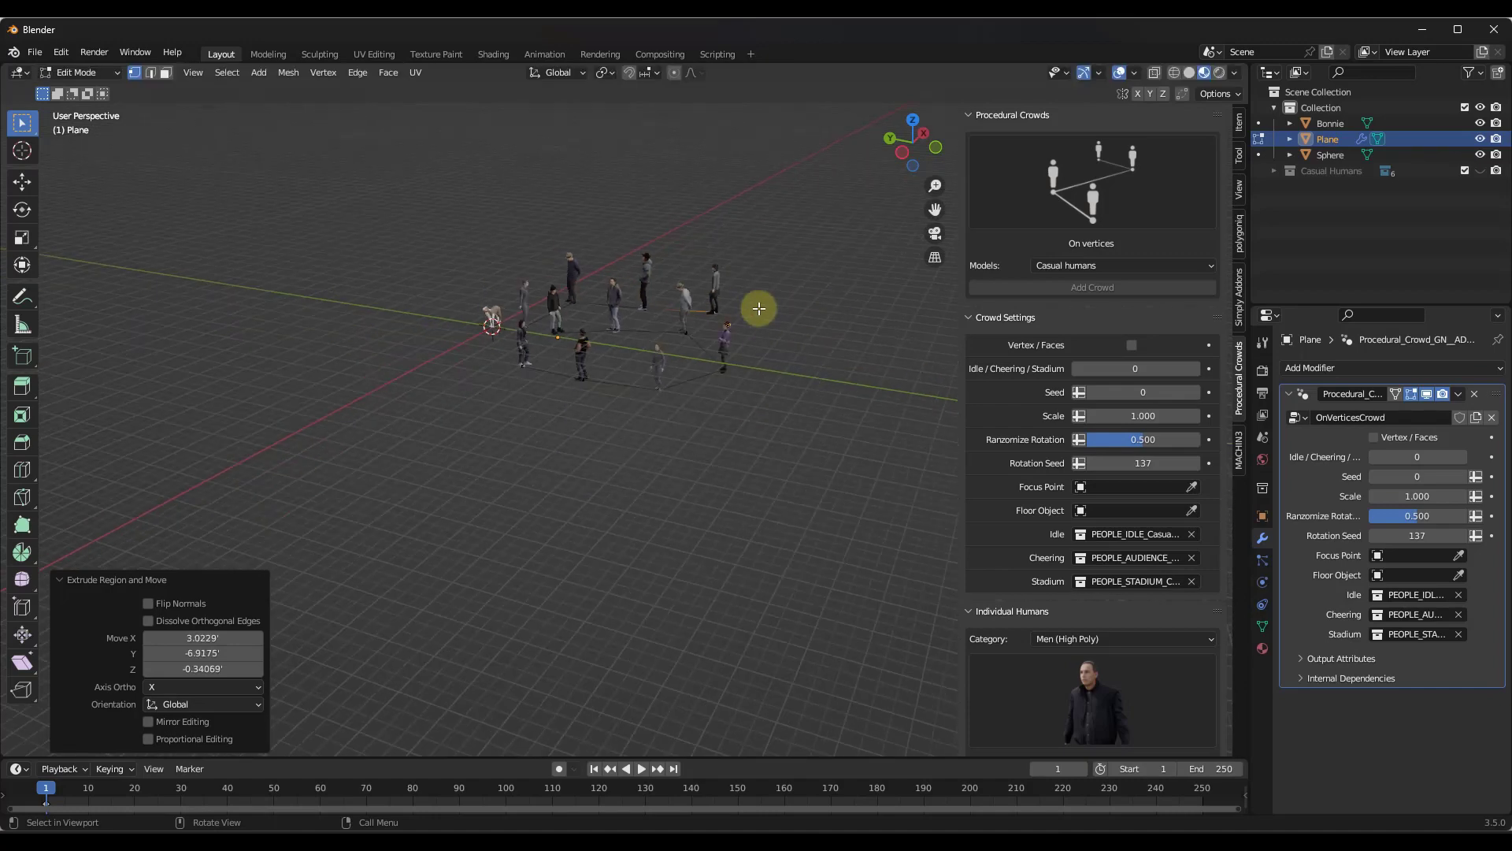
middle_click_drag(758, 308, 640, 348)
scroll(551, 341, "down", 4)
scroll(510, 332, "down", 4)
key("Tab")
Add a mesh plane beside the crowd, moved about -49.2 ft along Y and scaled up about 16.2 times.
key("shift+a")
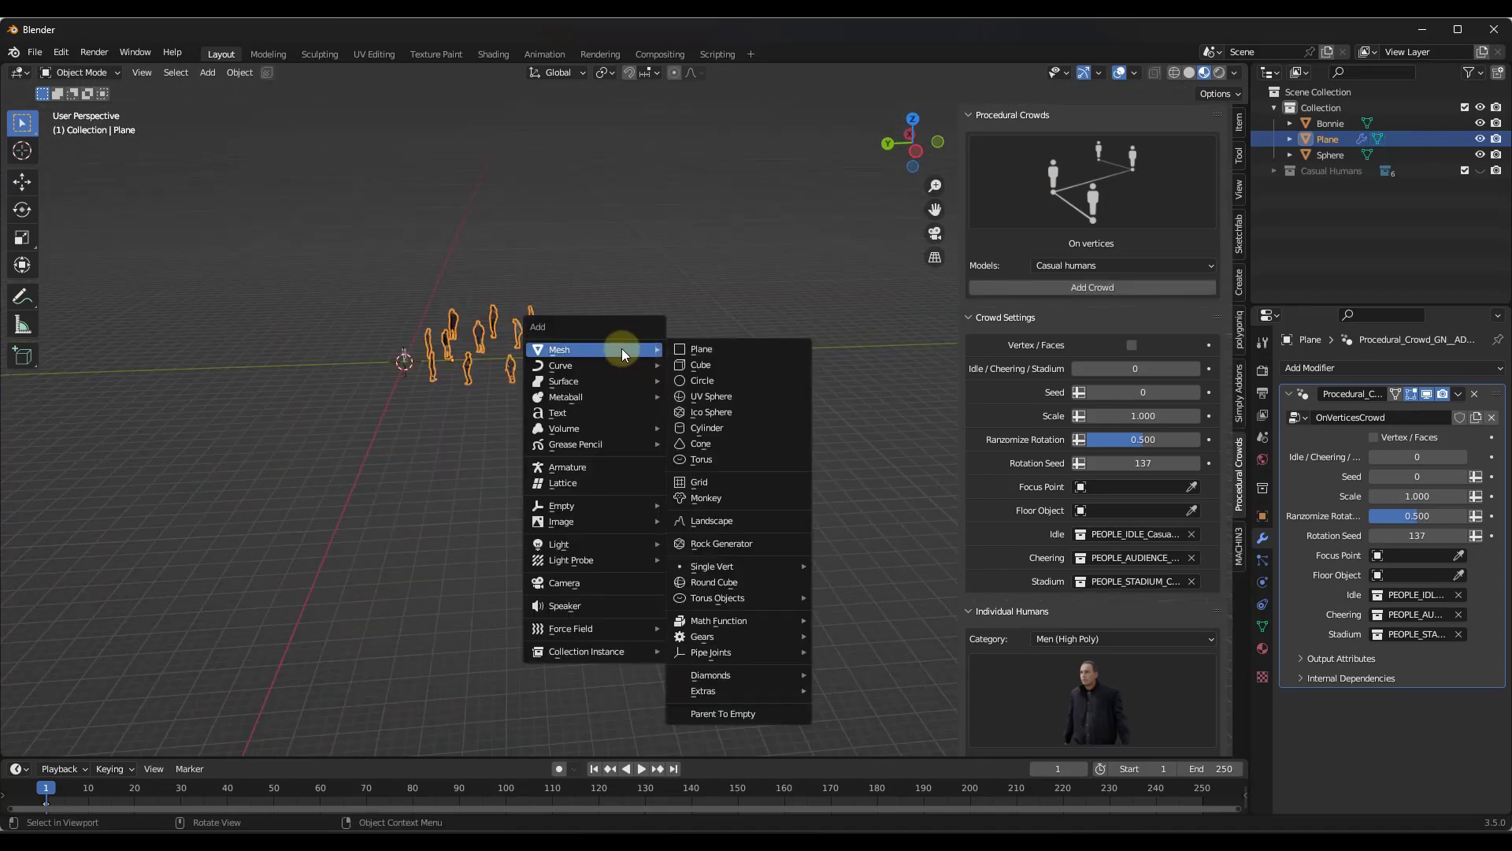
left_click(699, 349)
key("g")
key("y")
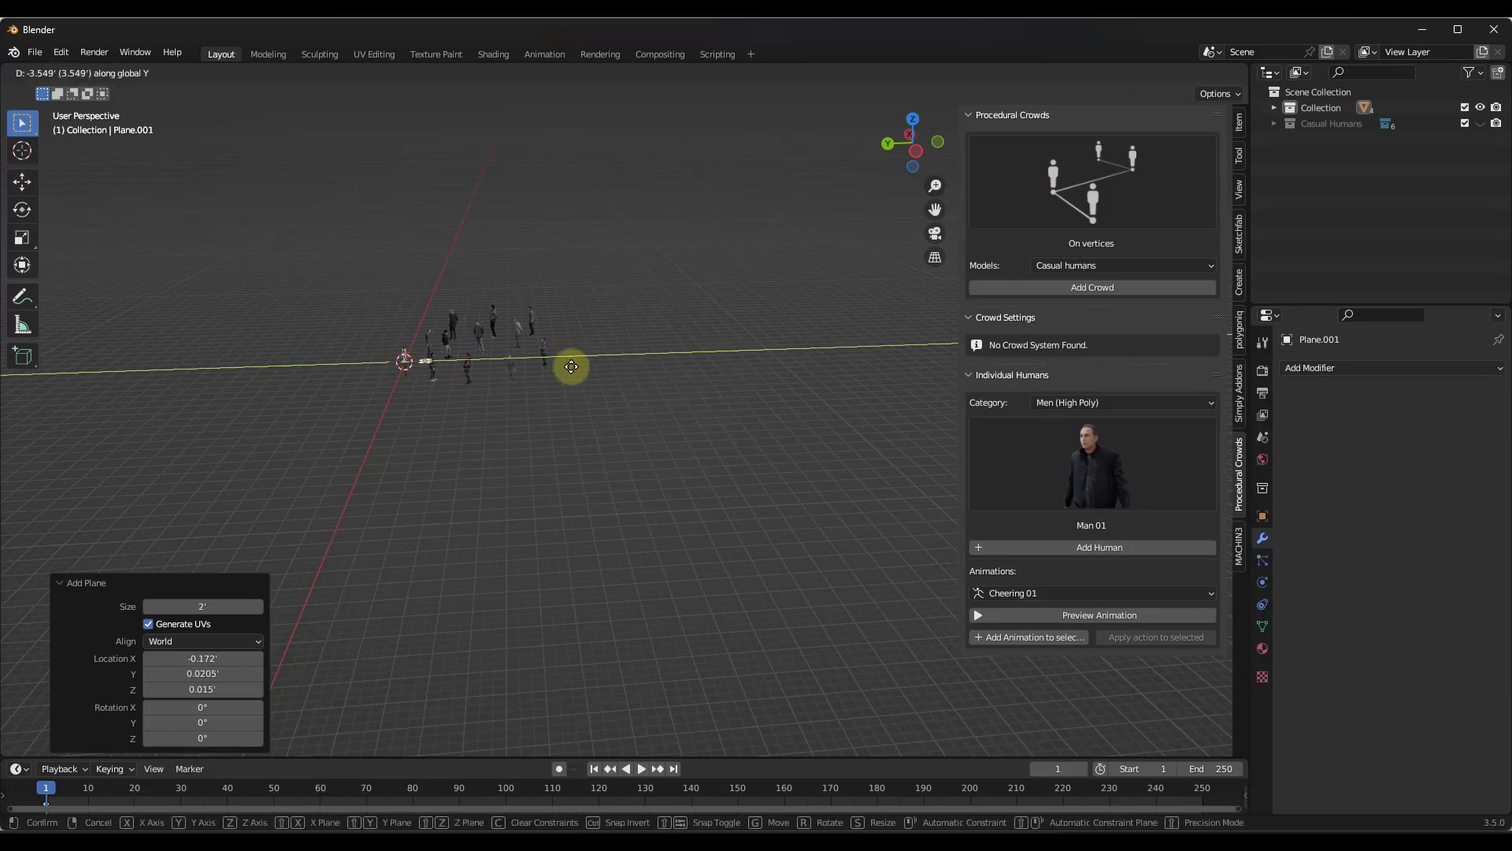
left_click(677, 363)
key("s")
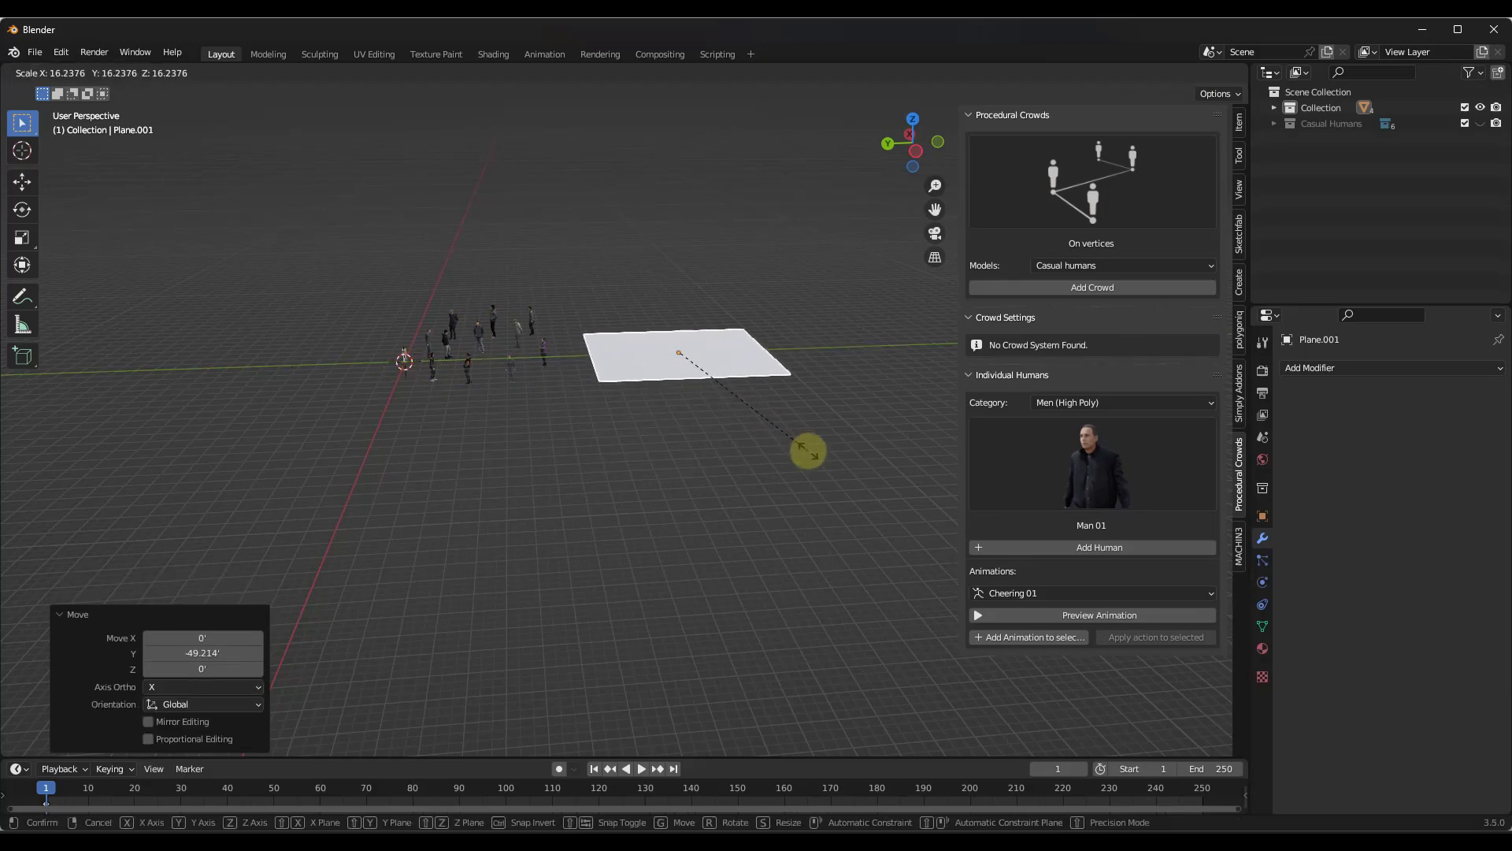
left_click(808, 451)
Subdivide the new plane in edit mode with six loop cuts in each direction, without sliding them.
middle_click_drag(808, 451, 658, 404)
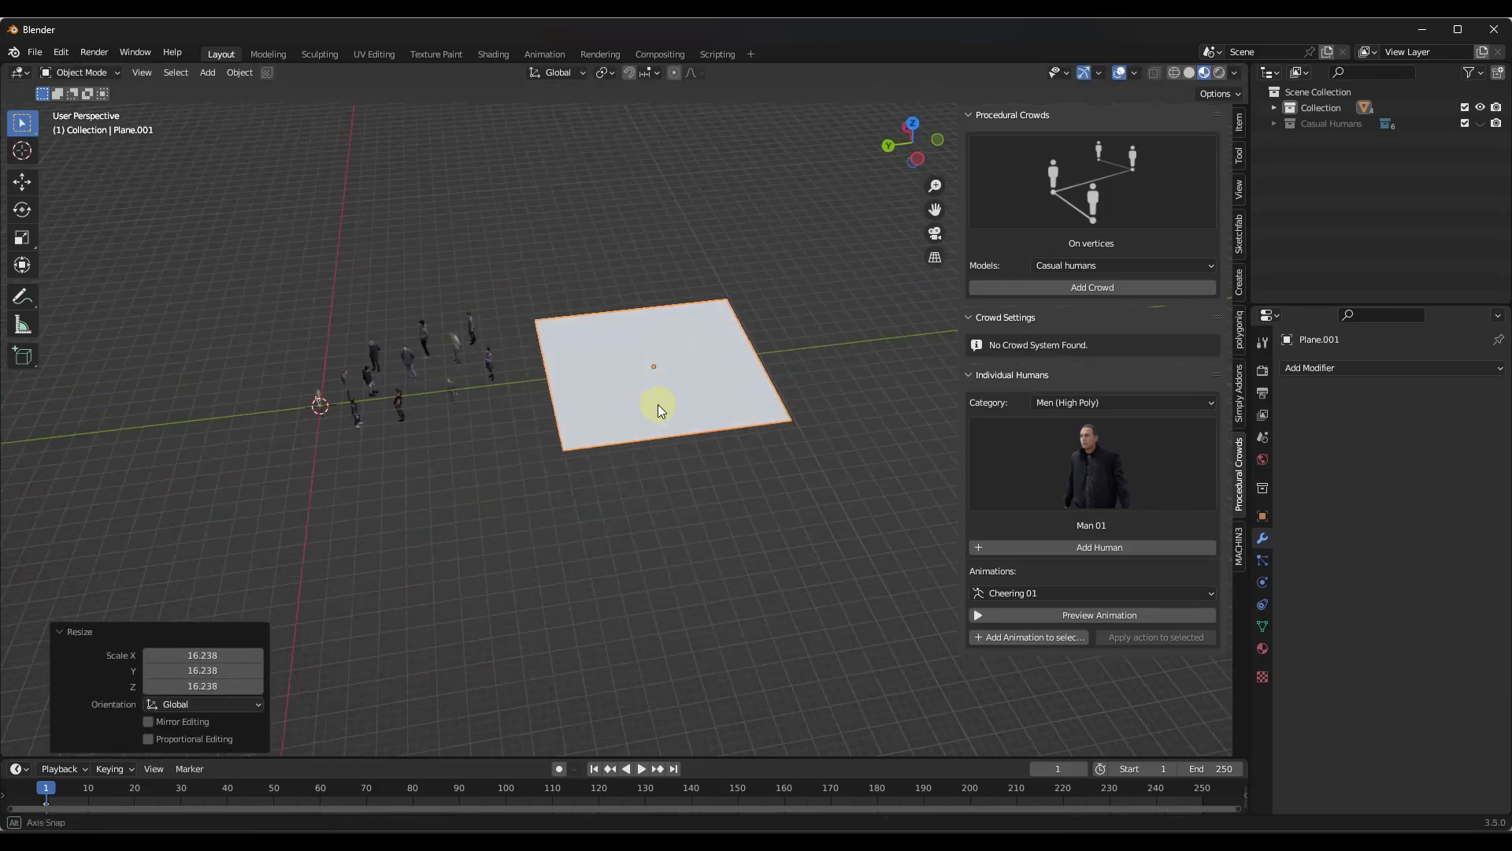
key("Tab")
key("ctrl+r")
scroll(636, 327, "up", 2)
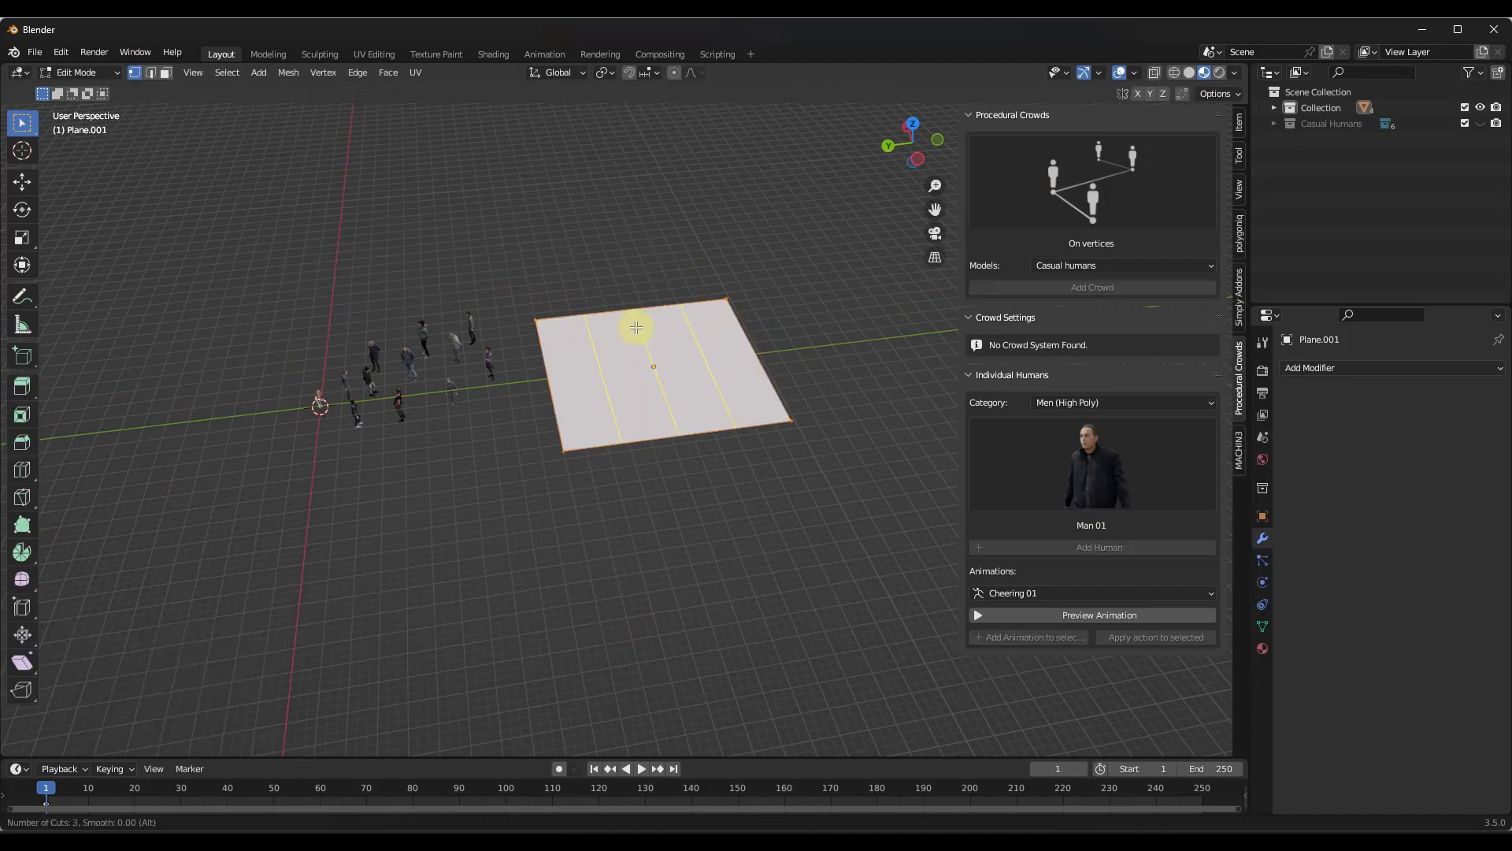
left_click(637, 327)
right_click(637, 327)
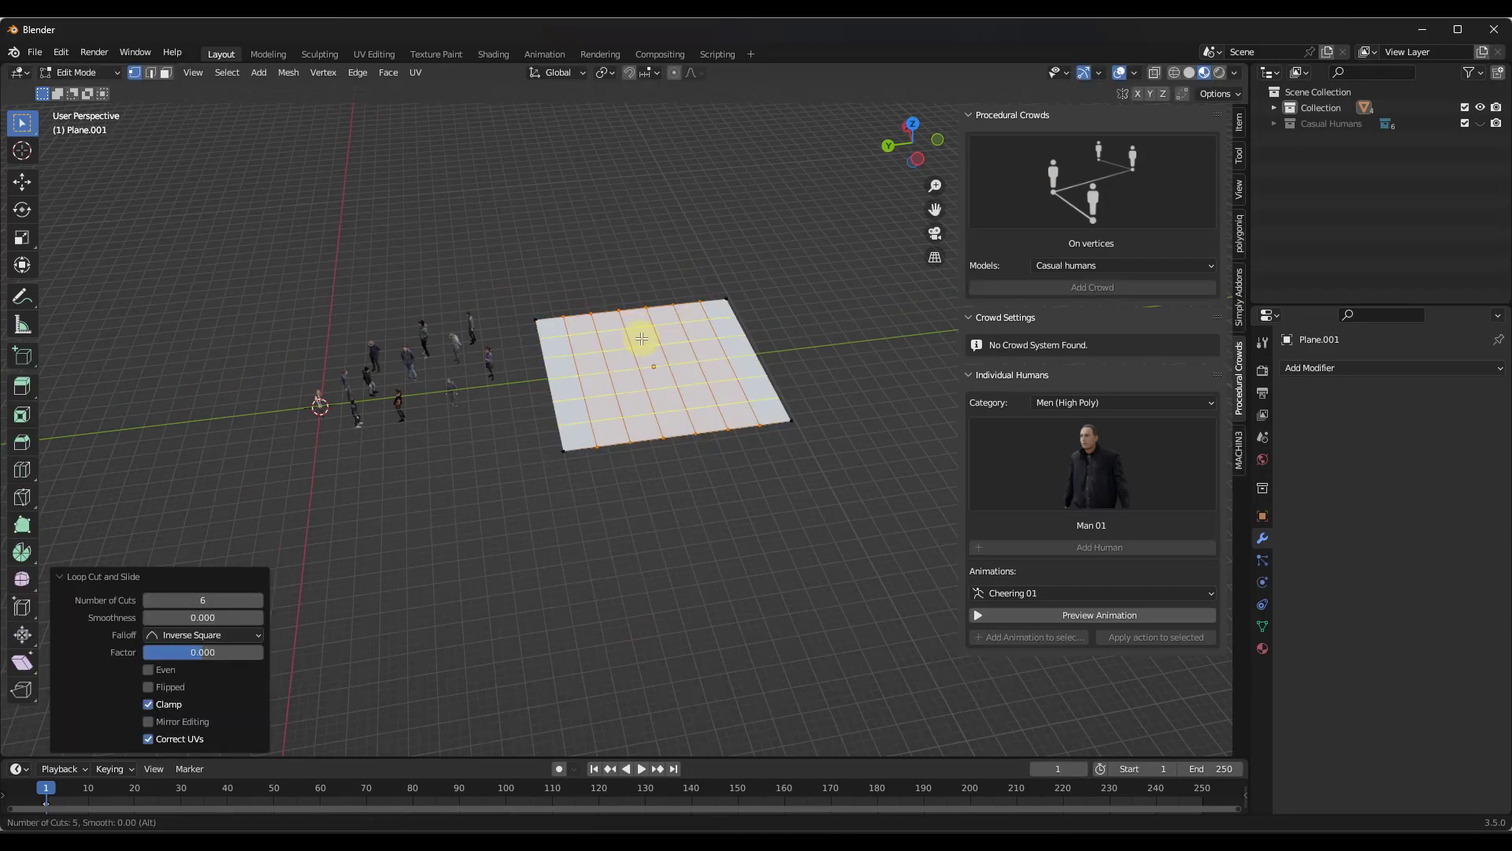
left_click(642, 339)
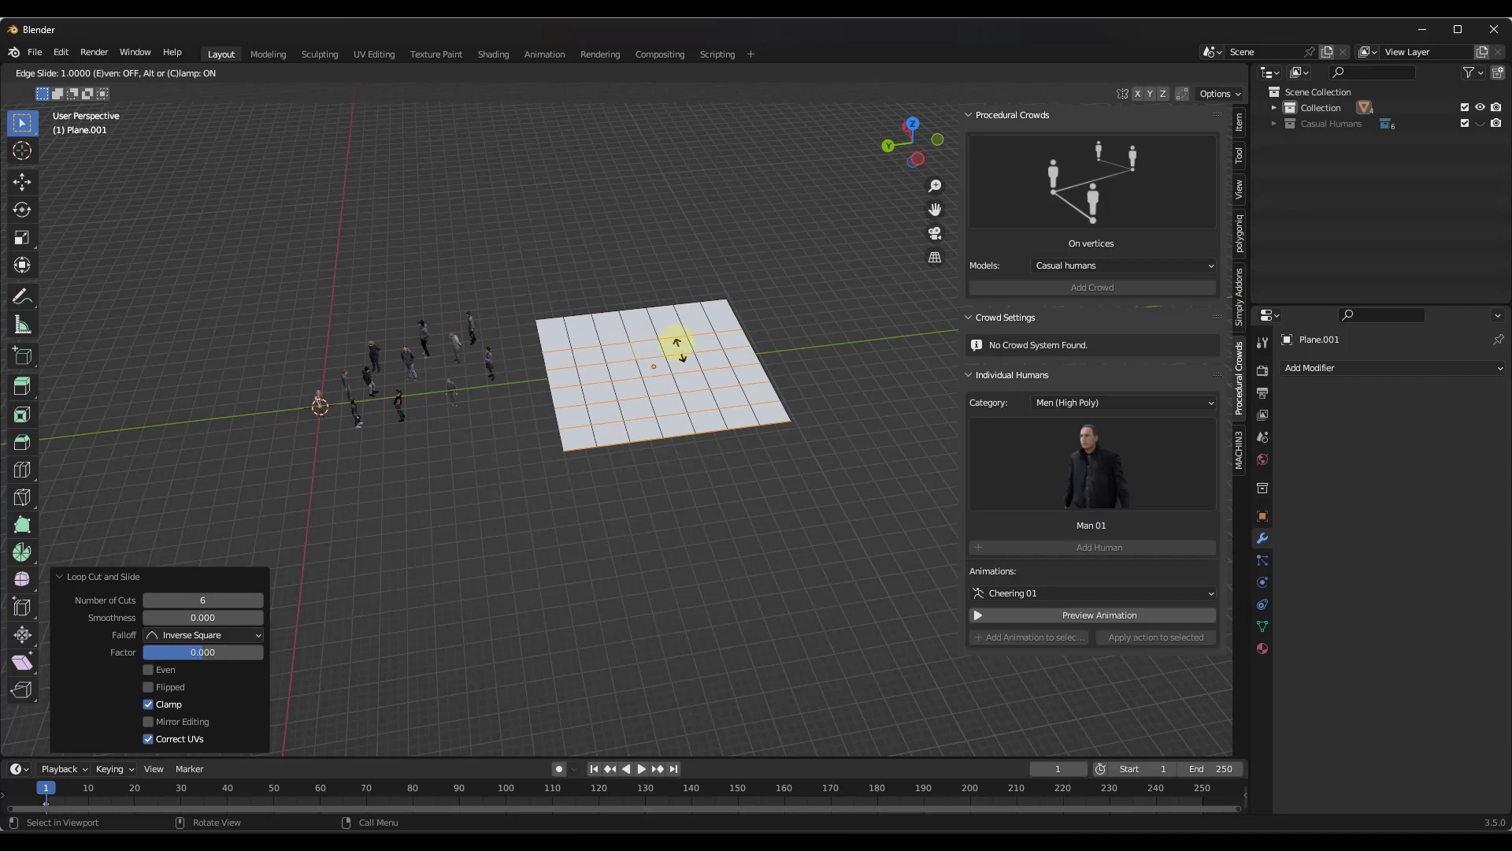
right_click(679, 349)
scroll(729, 334, "up", 1)
middle_click_drag(729, 333, 733, 300)
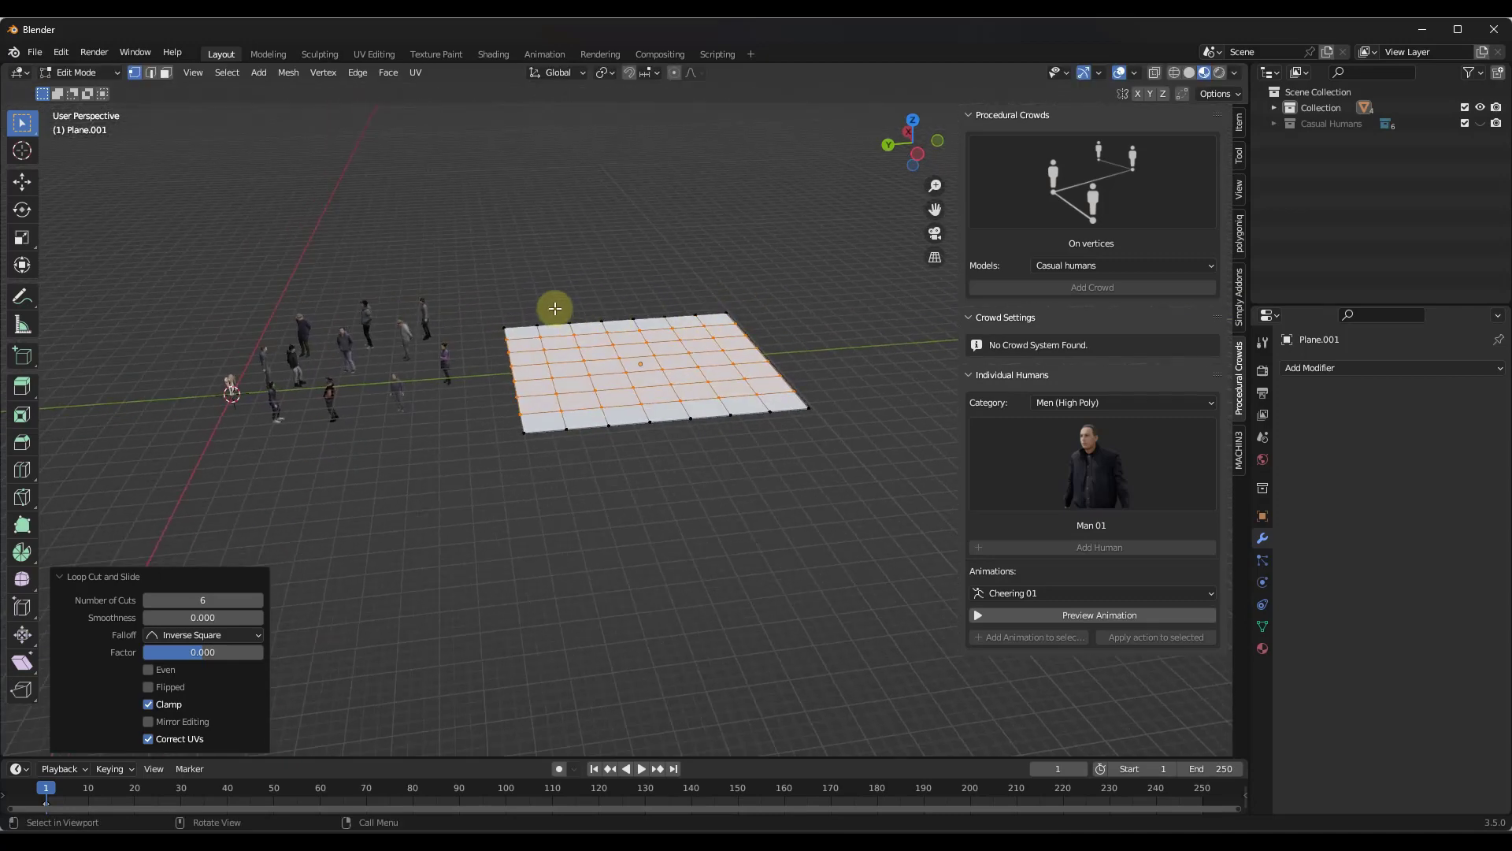
Return to object mode, apply the plane's rotation and scale, and move it about -11.1 ft along Y.
key("Tab")
left_click(239, 72)
mouse_move(358, 155)
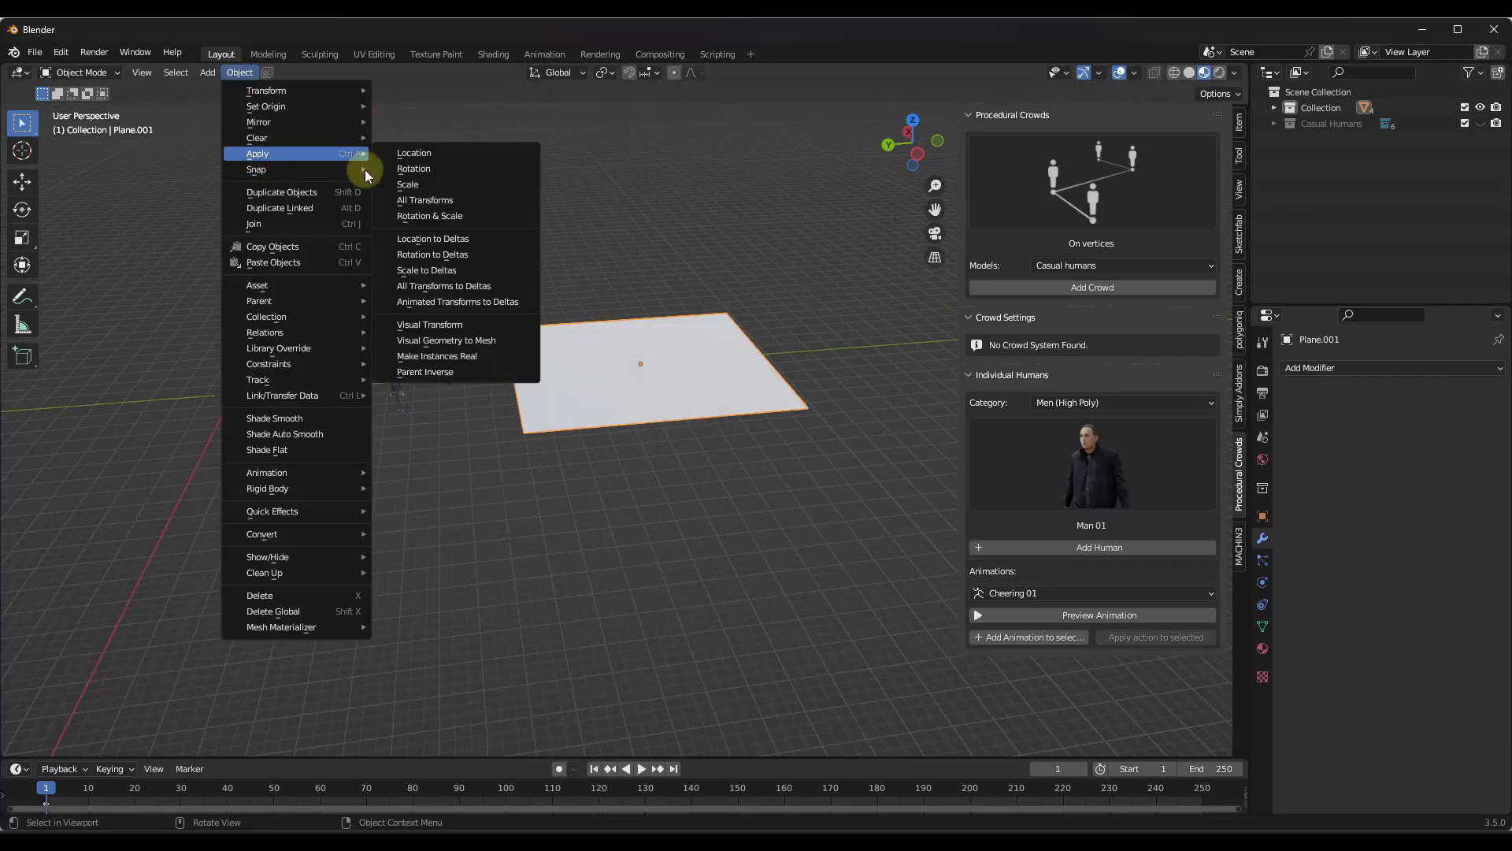
left_click(439, 210)
left_click_drag(622, 384, 713, 364)
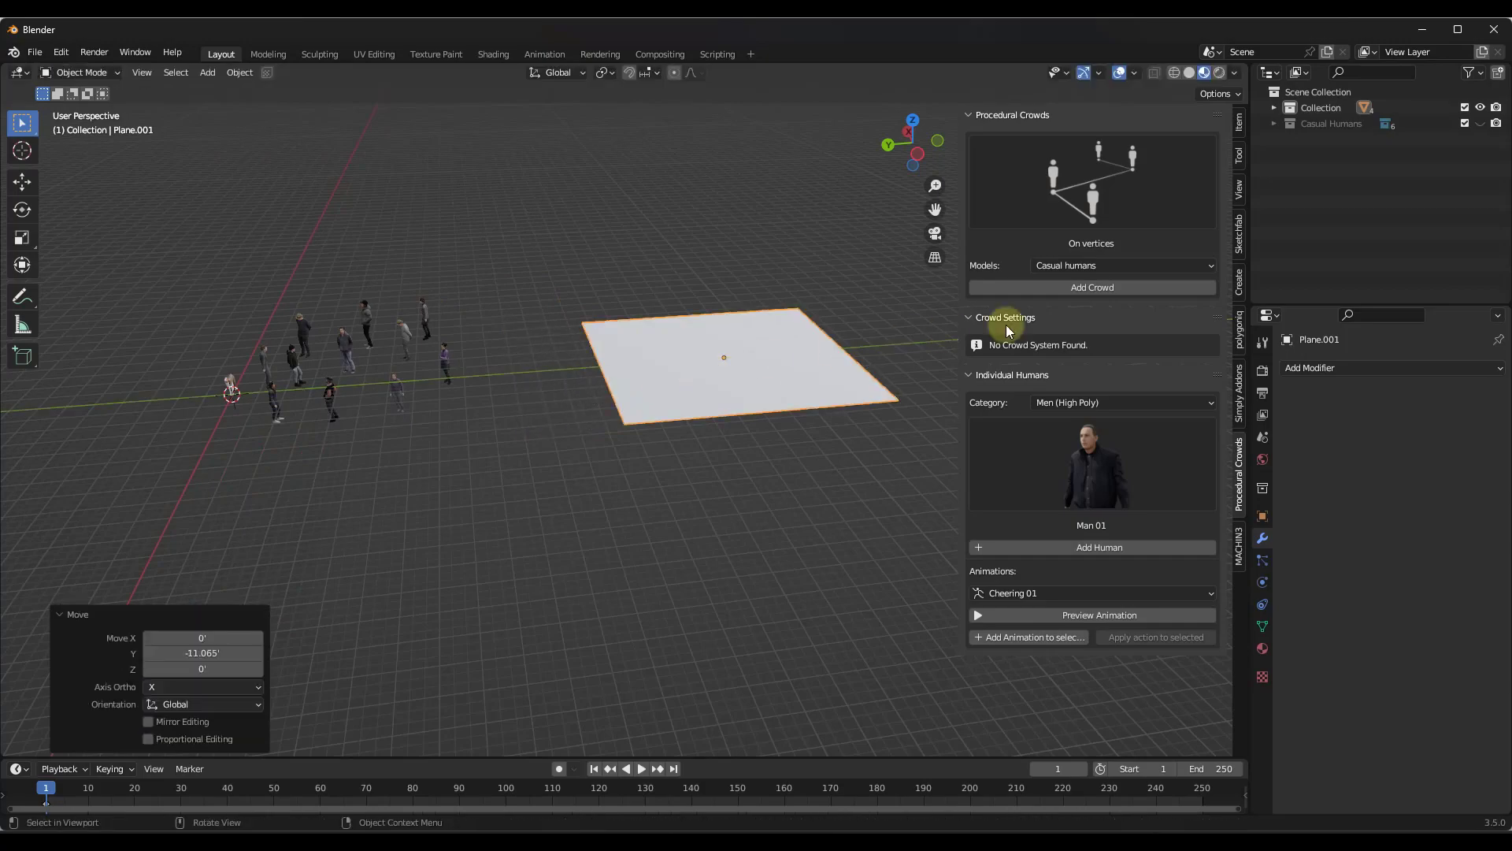
Add a Procedural Crowds system of type On vertices with Casual humans models to the subdivided plane.
middle_click_drag(747, 369, 763, 375)
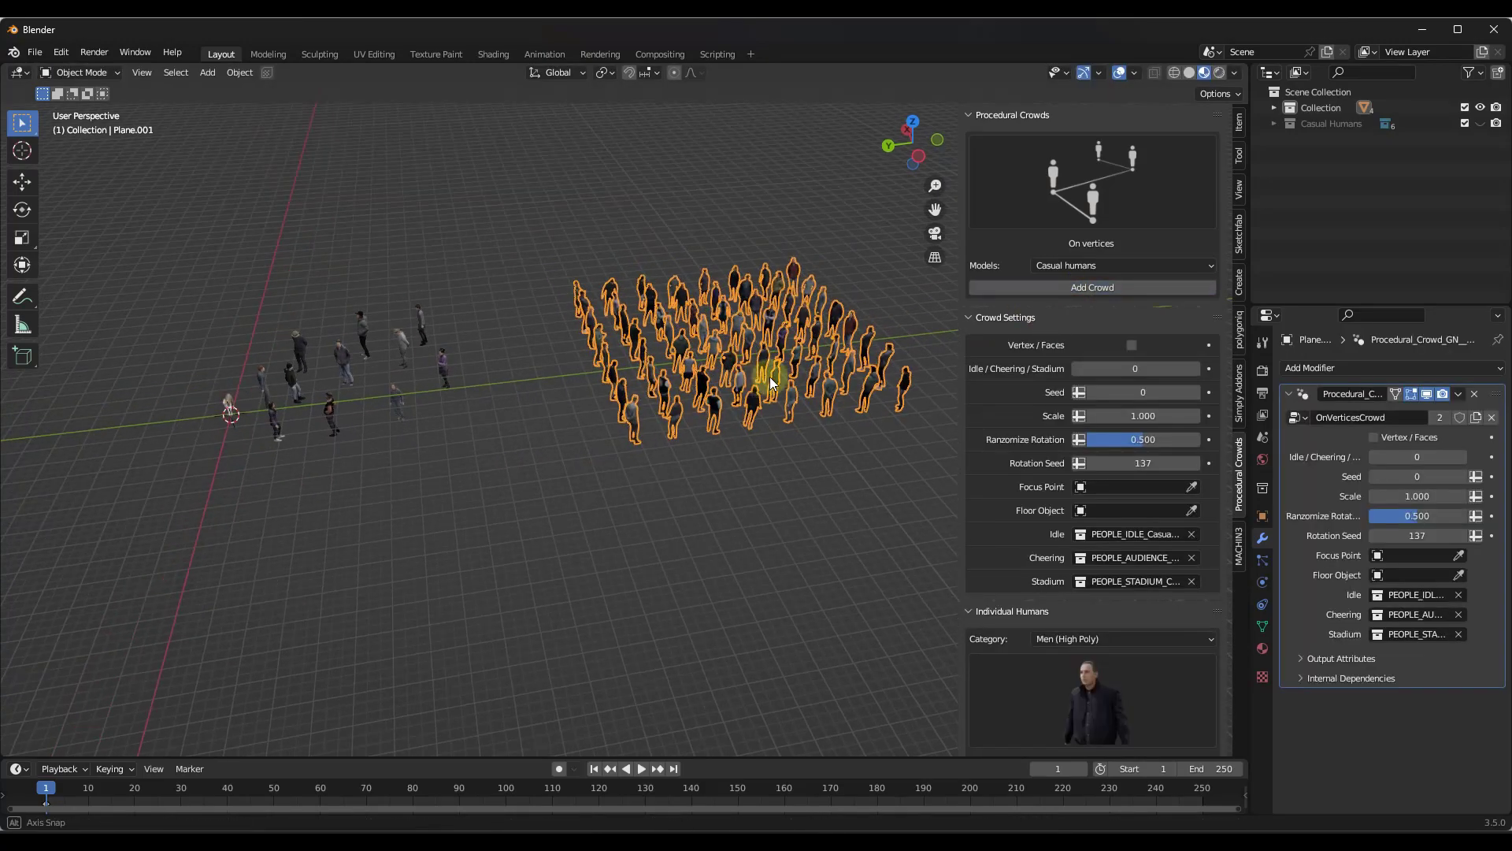
scroll(865, 332, "up", 3)
scroll(475, 298, "down", 3)
Delete several patches of the subdivided plane's vertices in edit mode to open gaps in the crowd, and return to object mode.
key("Tab")
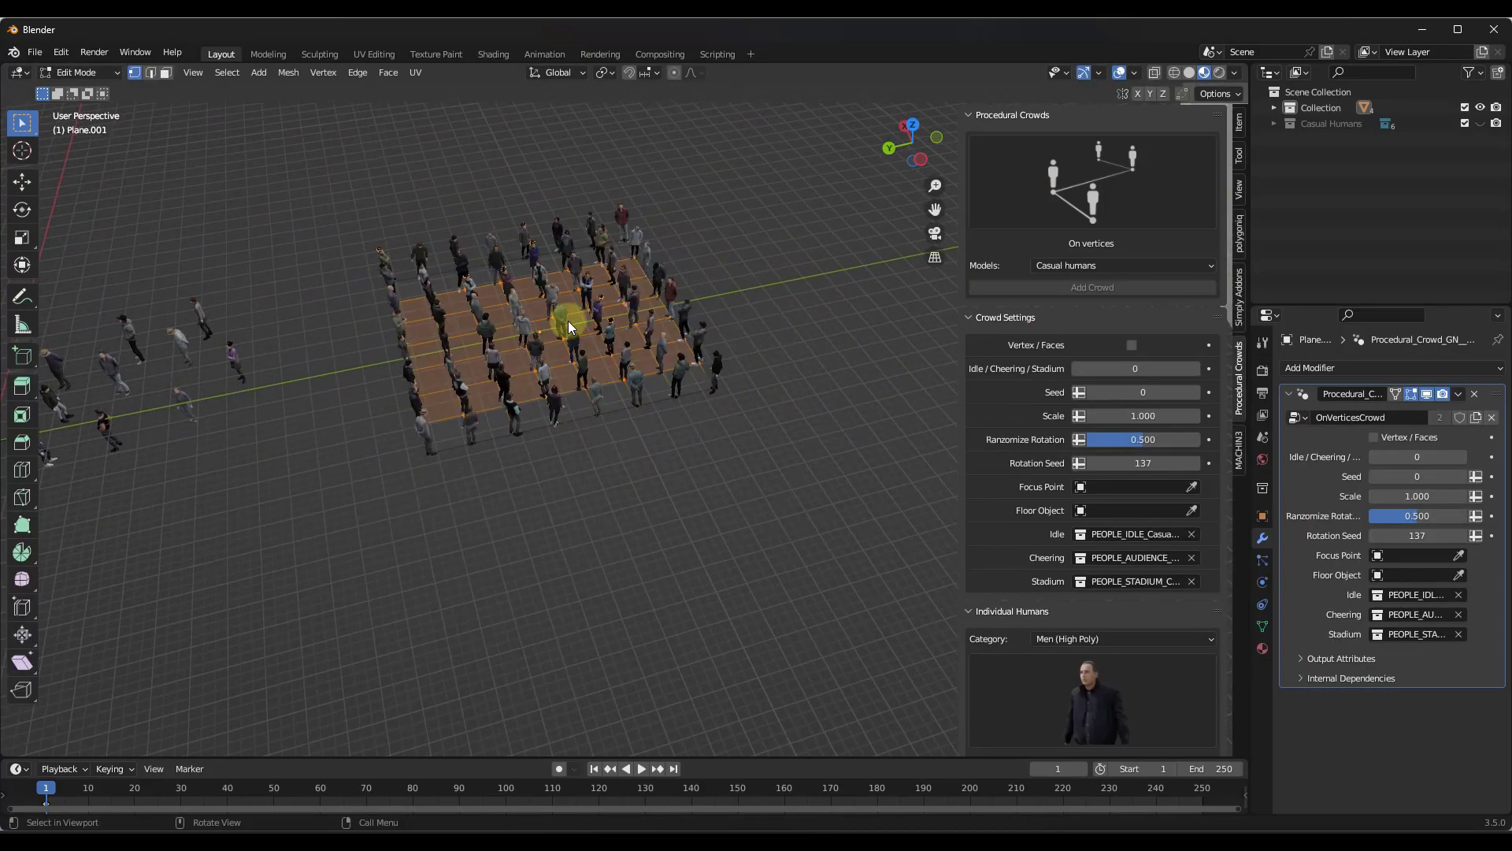
middle_click_drag(483, 315, 460, 320)
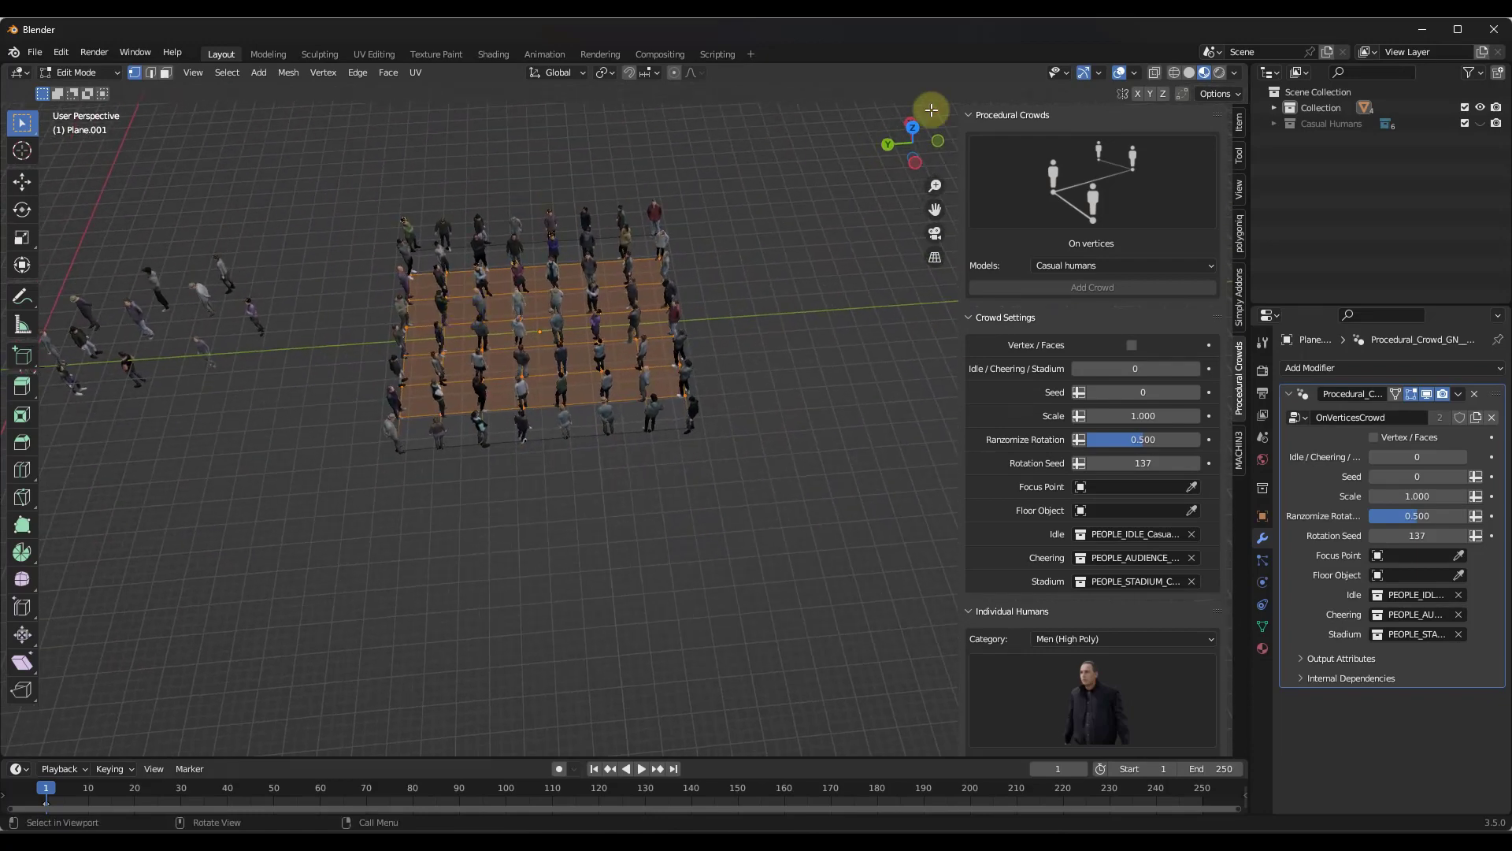
left_click_drag(466, 248, 496, 353)
left_click_drag(567, 253, 621, 361, "shift")
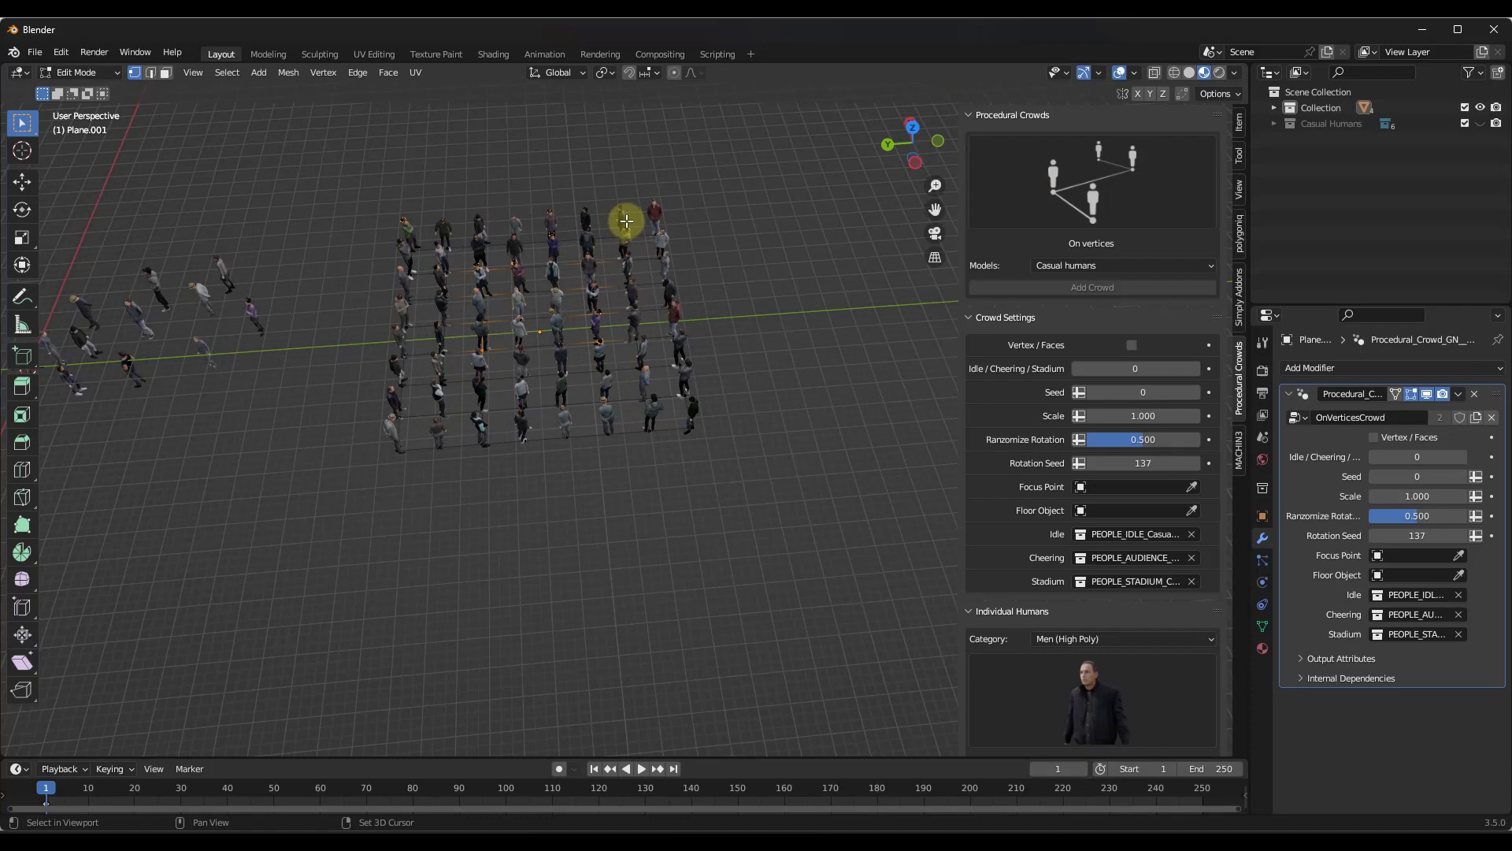
left_click_drag(635, 186, 716, 313, "shift")
left_click_drag(459, 401, 732, 466, "shift")
key("x")
left_click(622, 436)
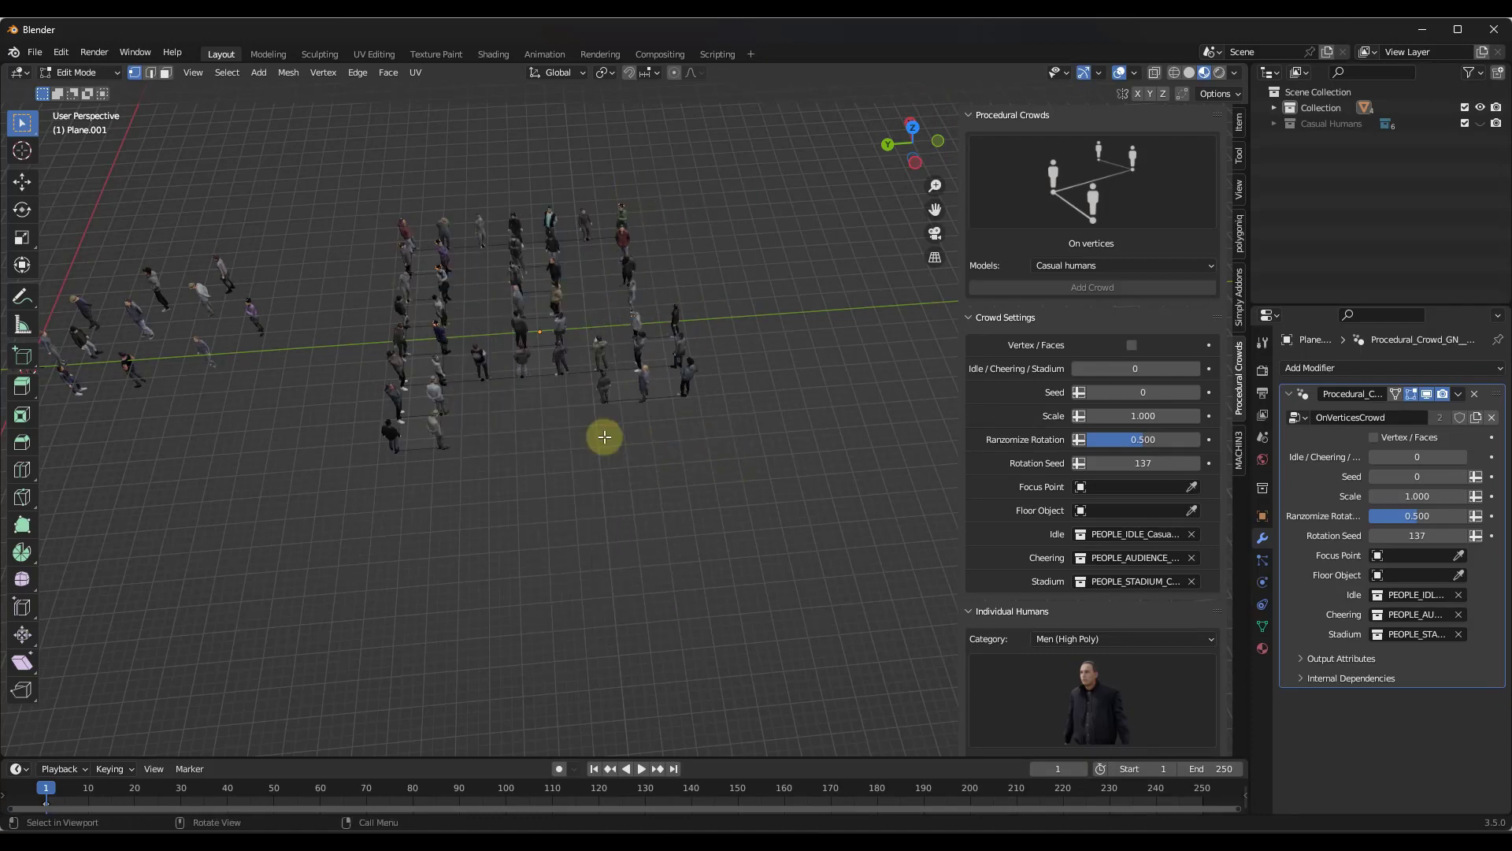
middle_click_drag(601, 433, 519, 221)
scroll(514, 234, "up", 2)
mouse_move(459, 265)
middle_mouse_down()
mouse_move(462, 297)
mouse_move(447, 265)
middle_mouse_up()
scroll(507, 361, "down", 5)
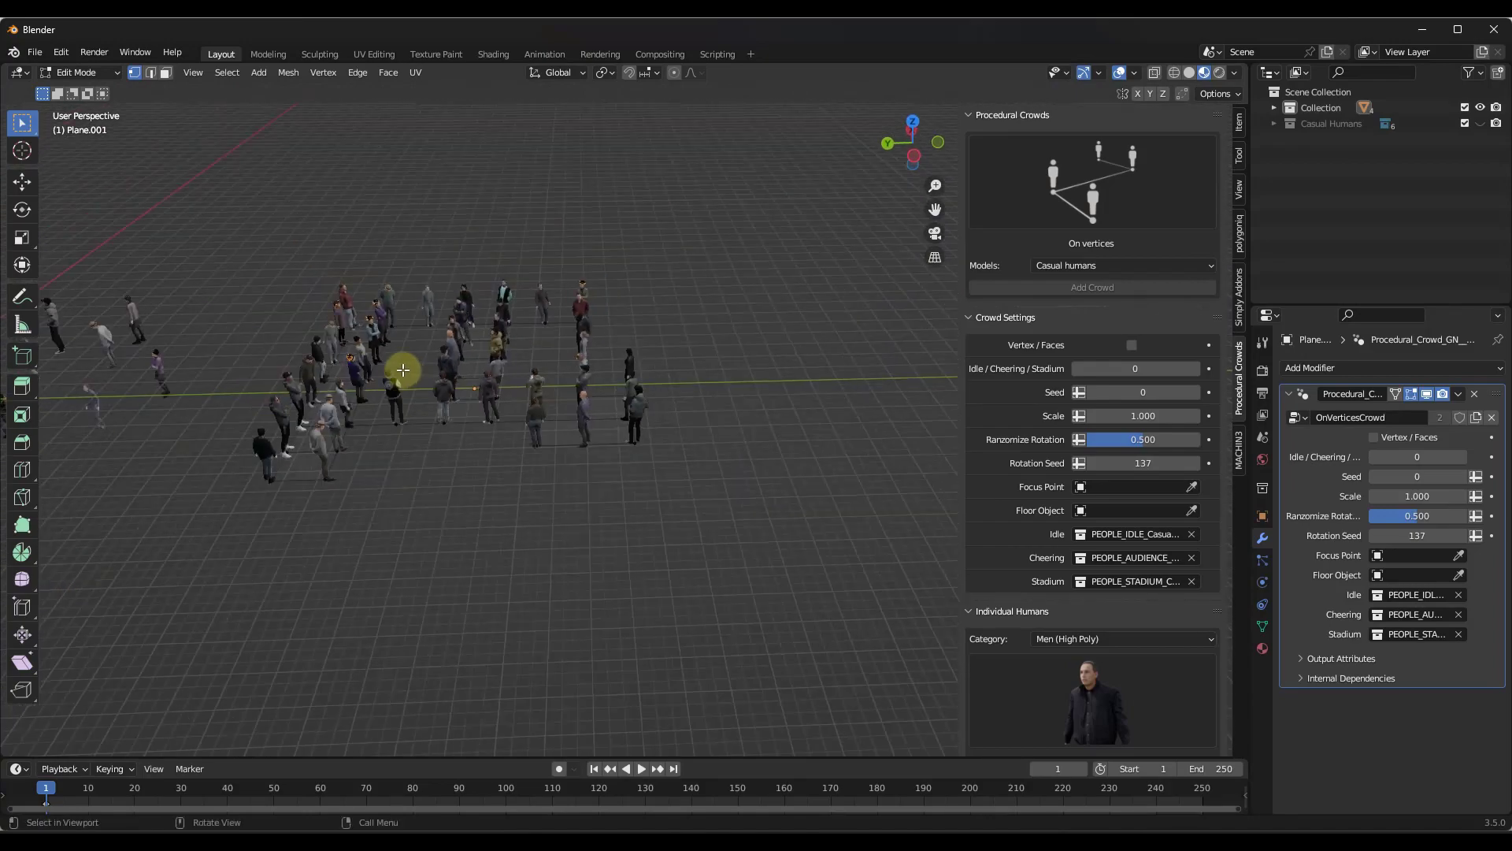
key("Tab")
Move the bowl-shaped Sphere object up about 41.9 ft along Z.
middle_click_drag(382, 365, 589, 351)
scroll(328, 353, "down", 5)
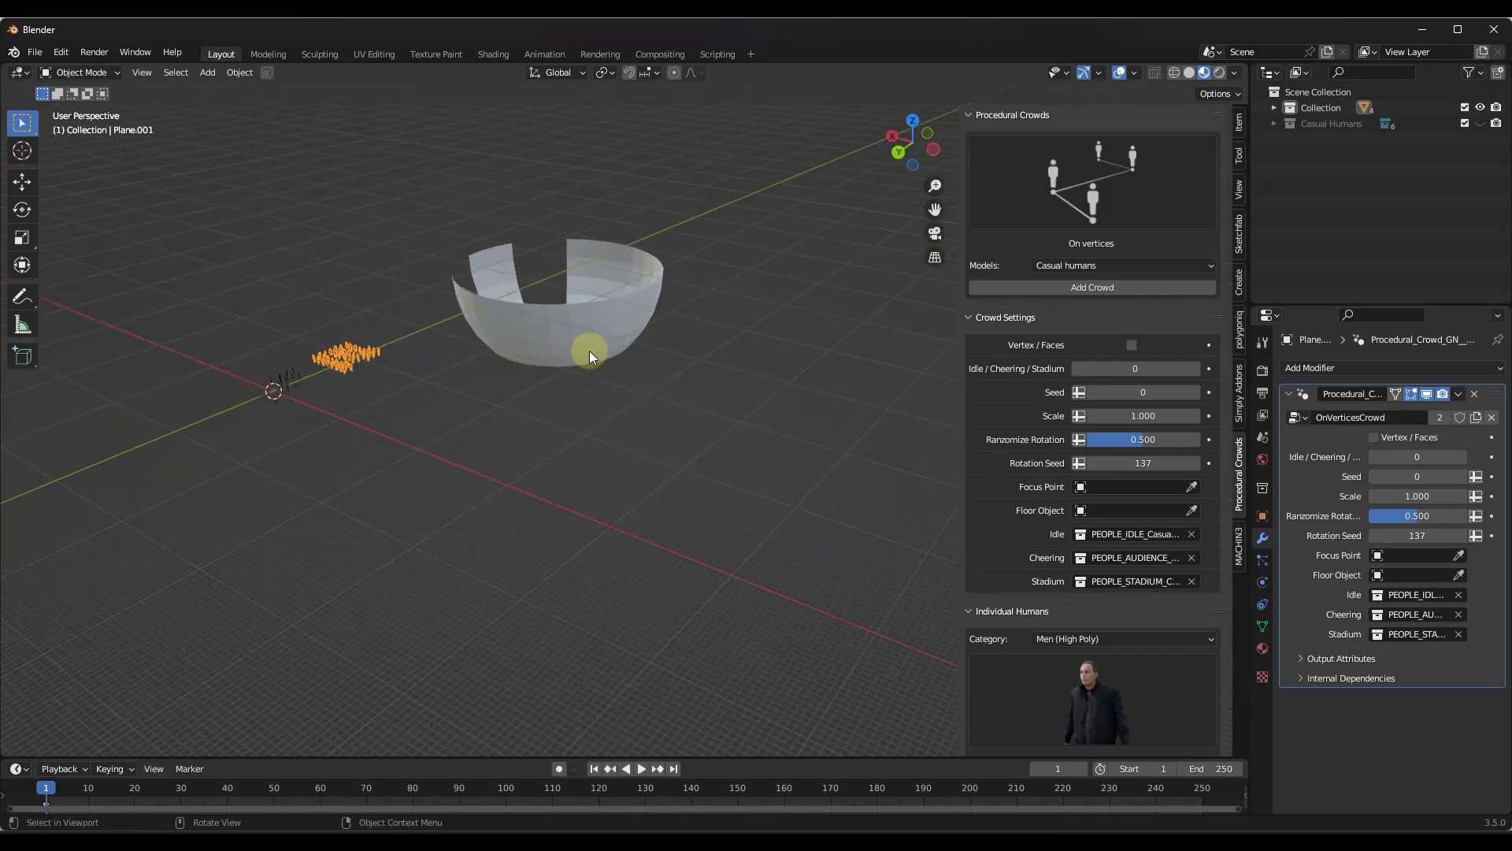
left_click(593, 301)
scroll(589, 286, "up", 5)
scroll(588, 286, "up", 2)
middle_click_drag(526, 285, 526, 380)
scroll(522, 395, "down", 4)
key("g")
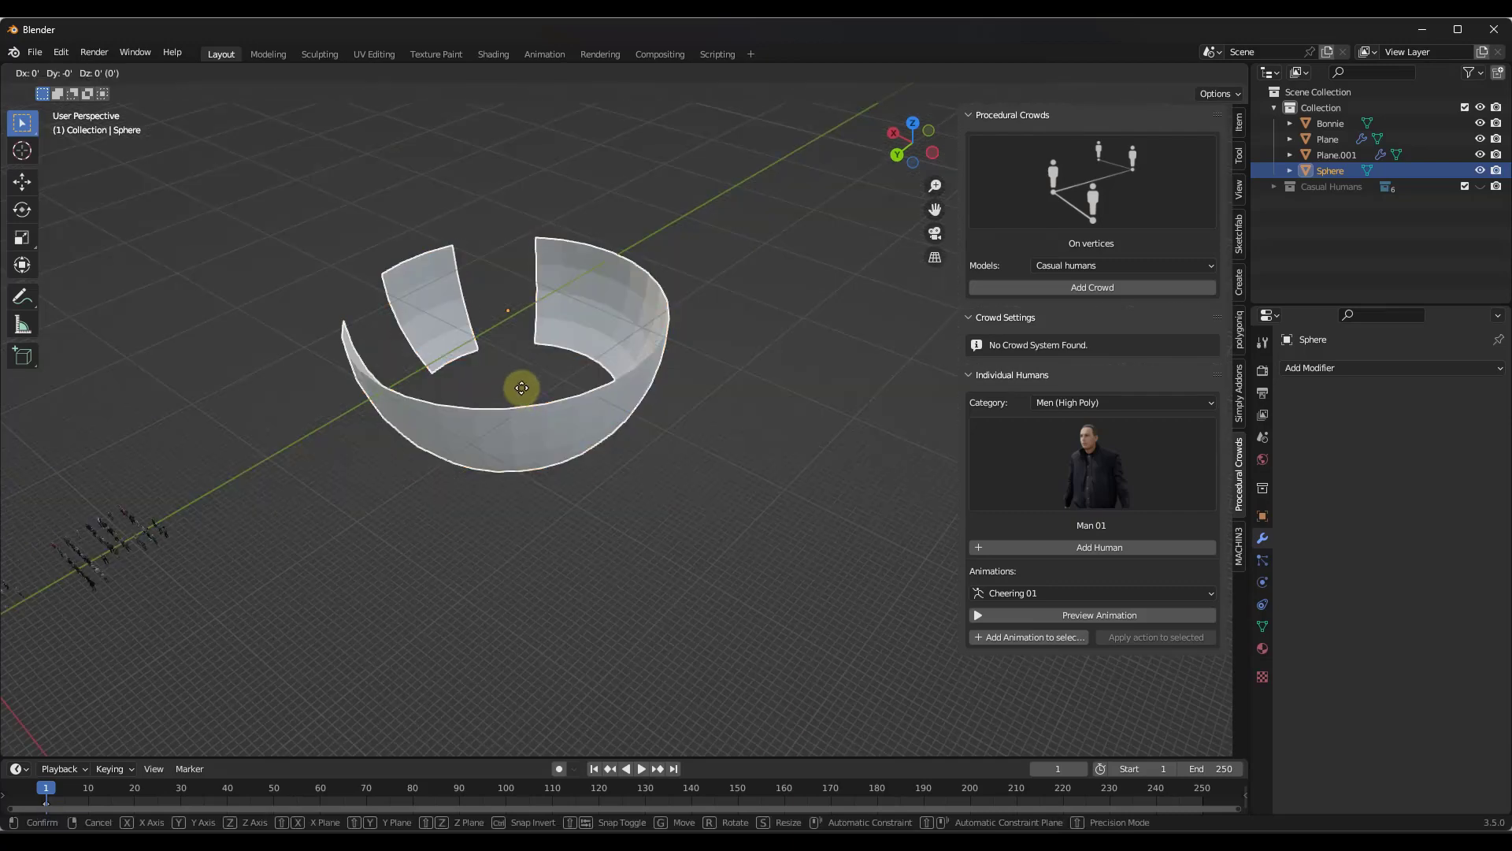
key("z")
left_click(527, 323)
scroll(487, 233, "up", 3)
middle_click_drag(517, 302, 461, 261)
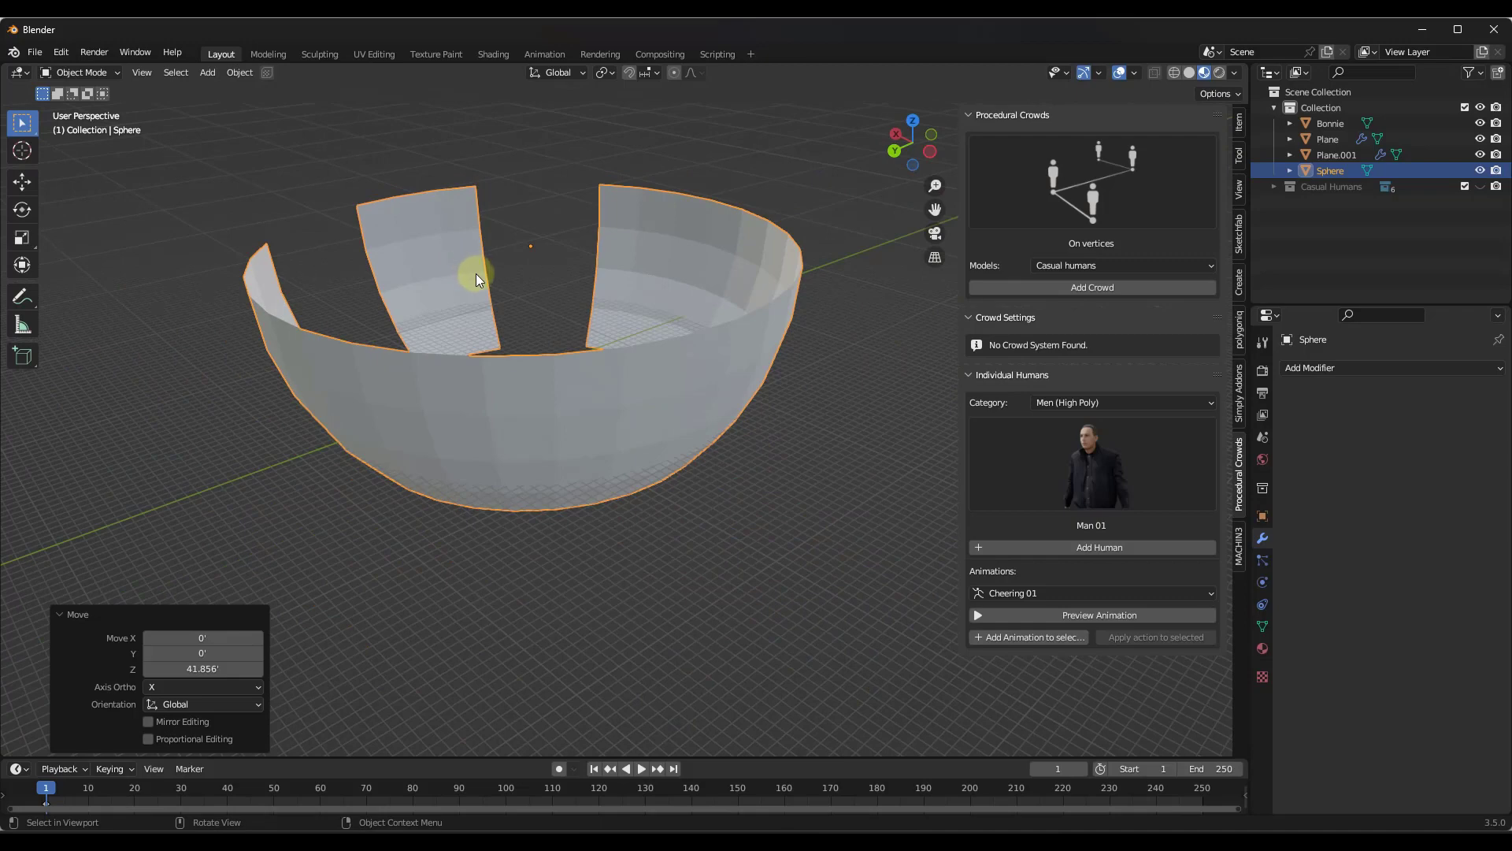
Add an On vertices crowd with Casual humans models to the bowl-shaped Sphere.
left_click(1081, 205)
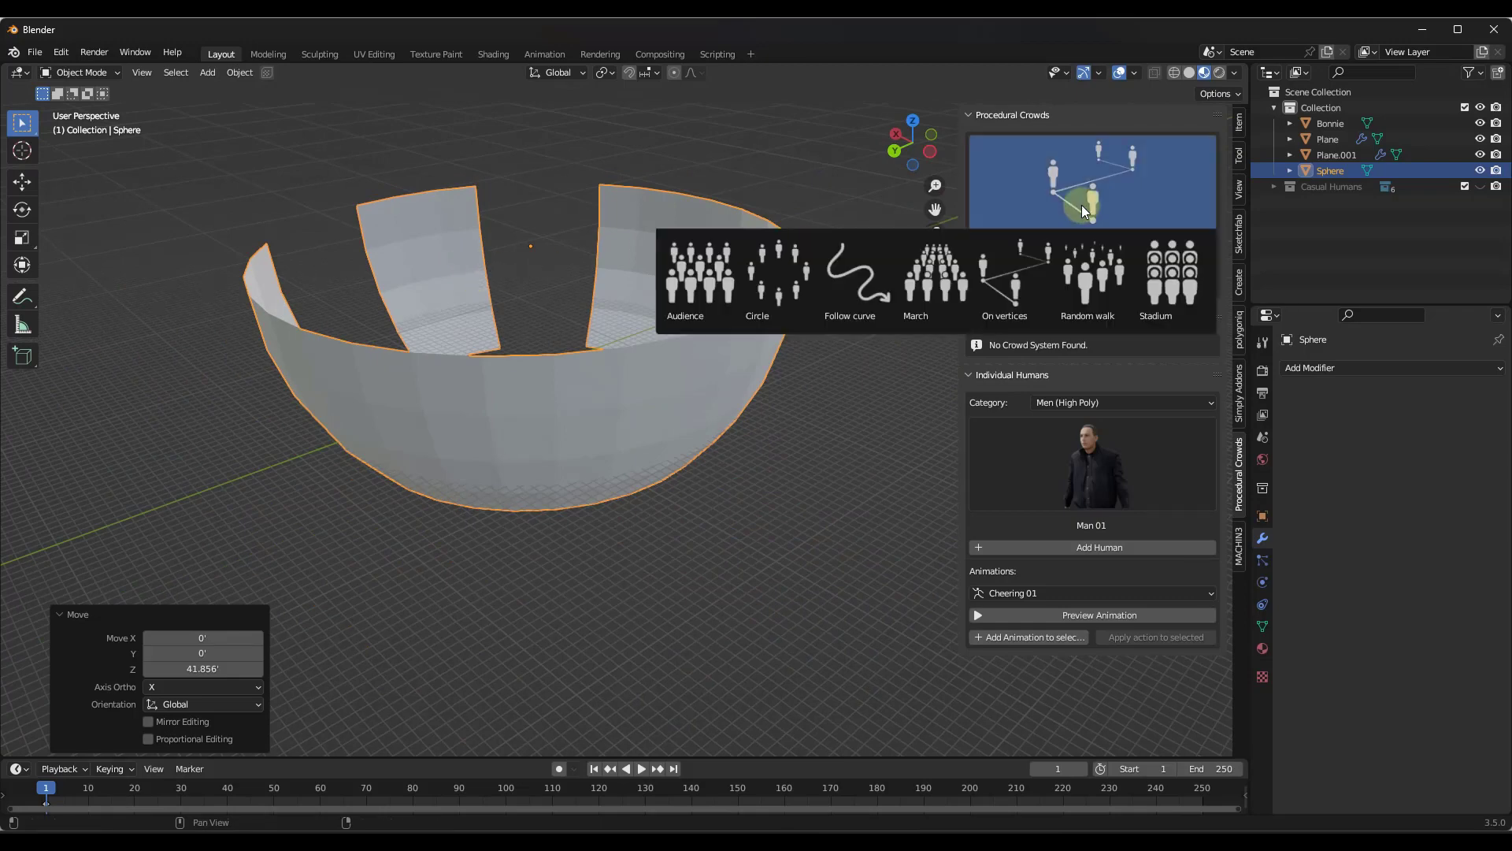
left_click(1028, 278)
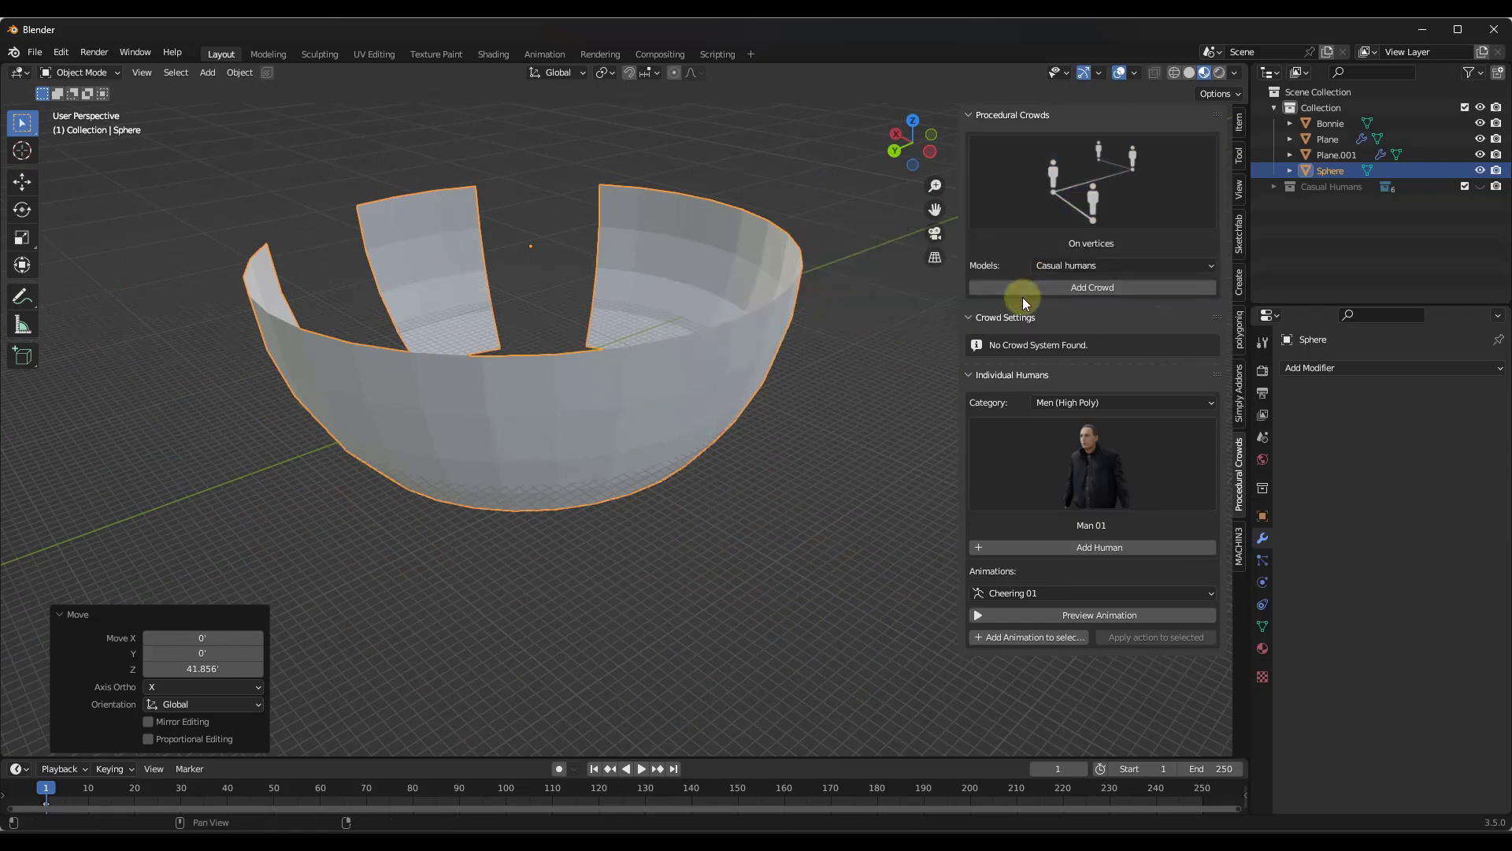
left_click(1092, 288)
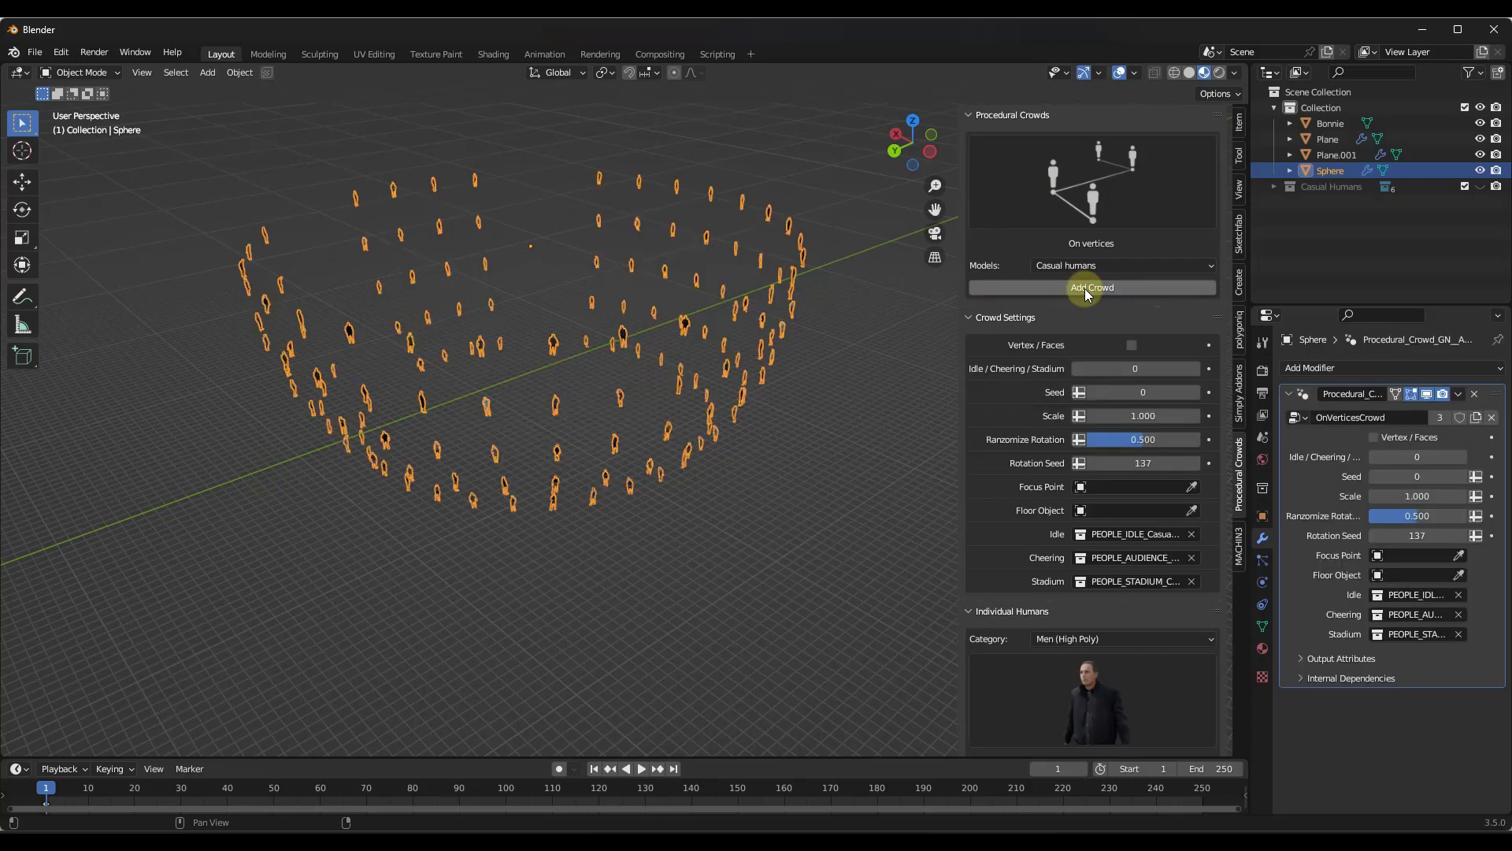
scroll(471, 244, "up", 4)
scroll(469, 242, "down", 2)
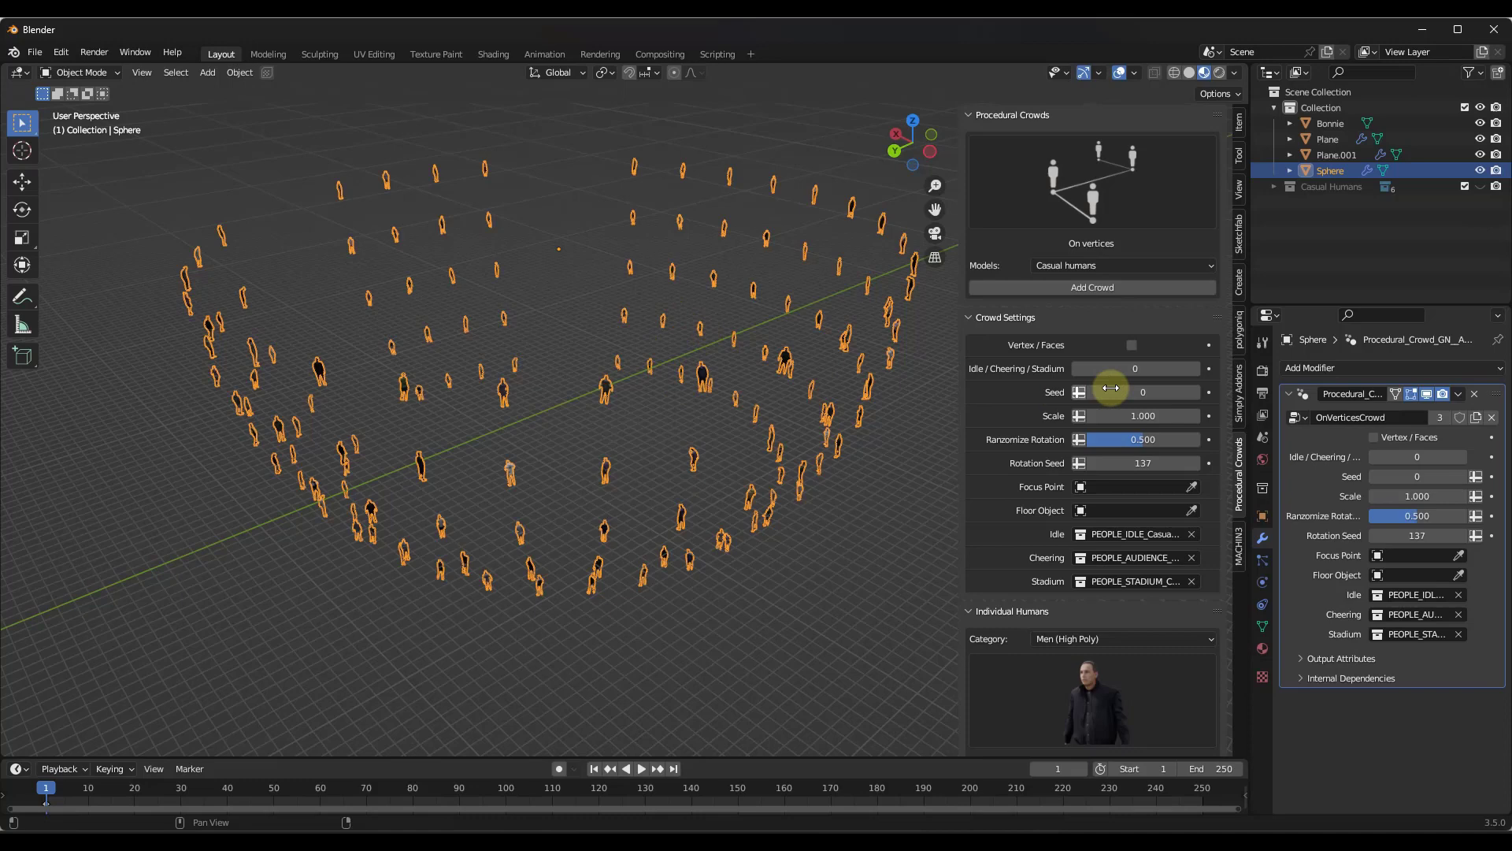
Set the Sphere crowd's Idle / Cheering / Stadium value to 2.
mouse_move(1126, 369)
left_mouse_down()
mouse_move(799, 365)
mouse_move(1156, 371)
left_mouse_up()
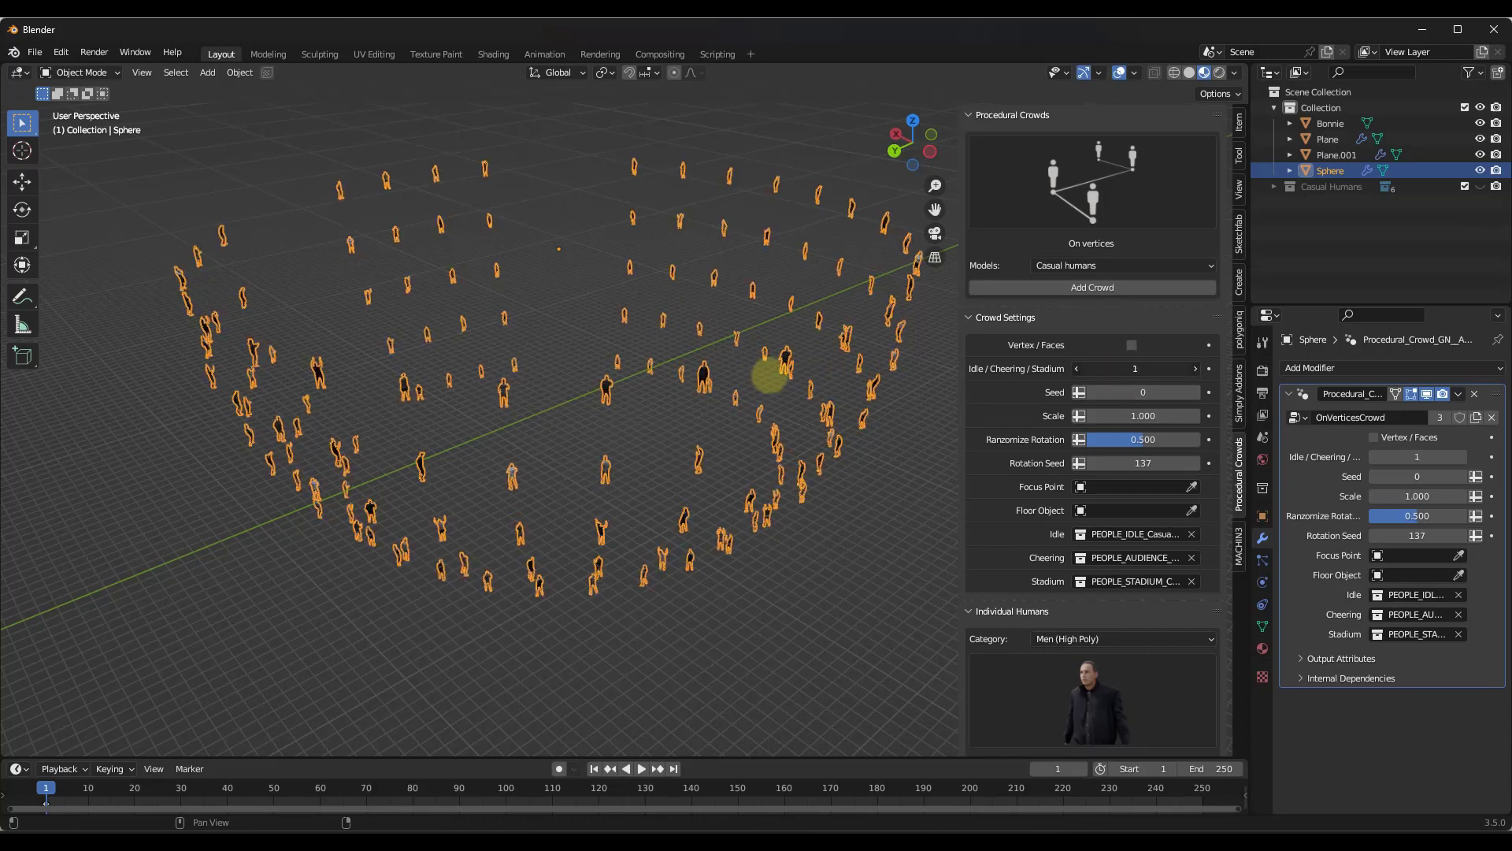
scroll(788, 390, "up", 6)
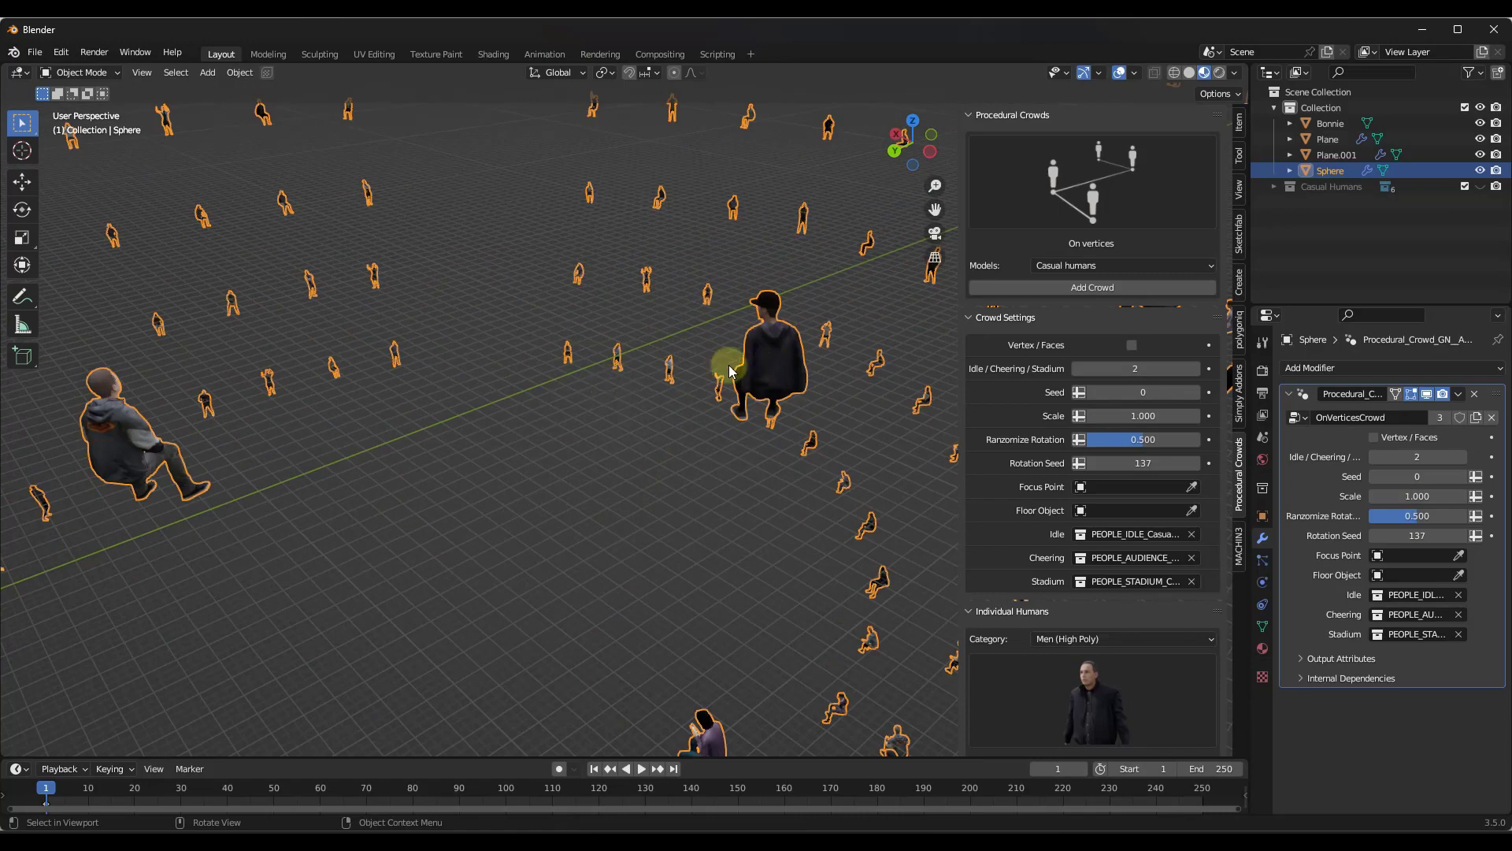
scroll(523, 385, "down", 8)
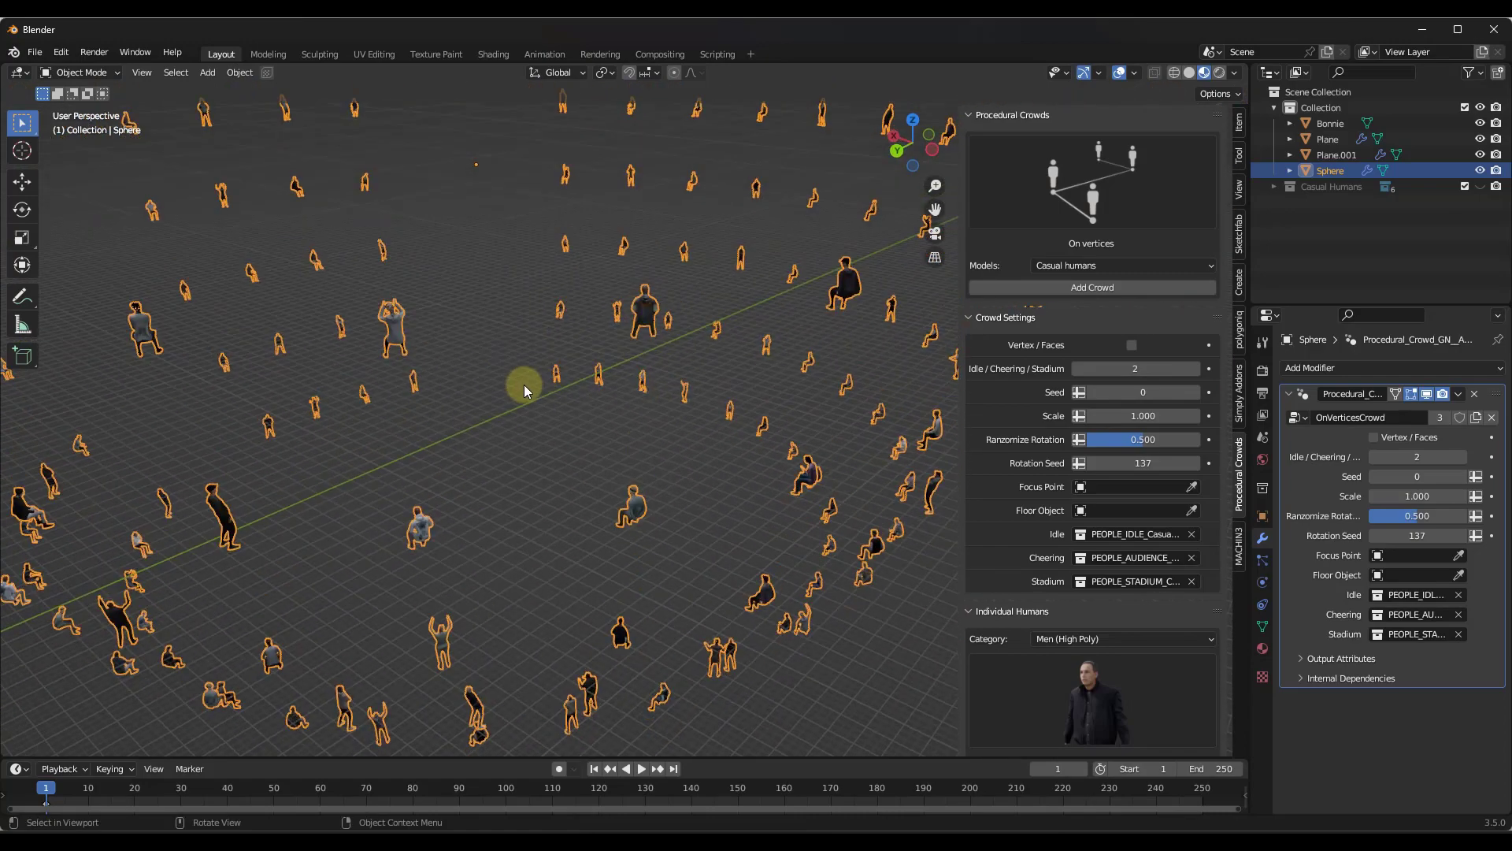
scroll(523, 385, "down", 3)
scroll(518, 375, "up", 5)
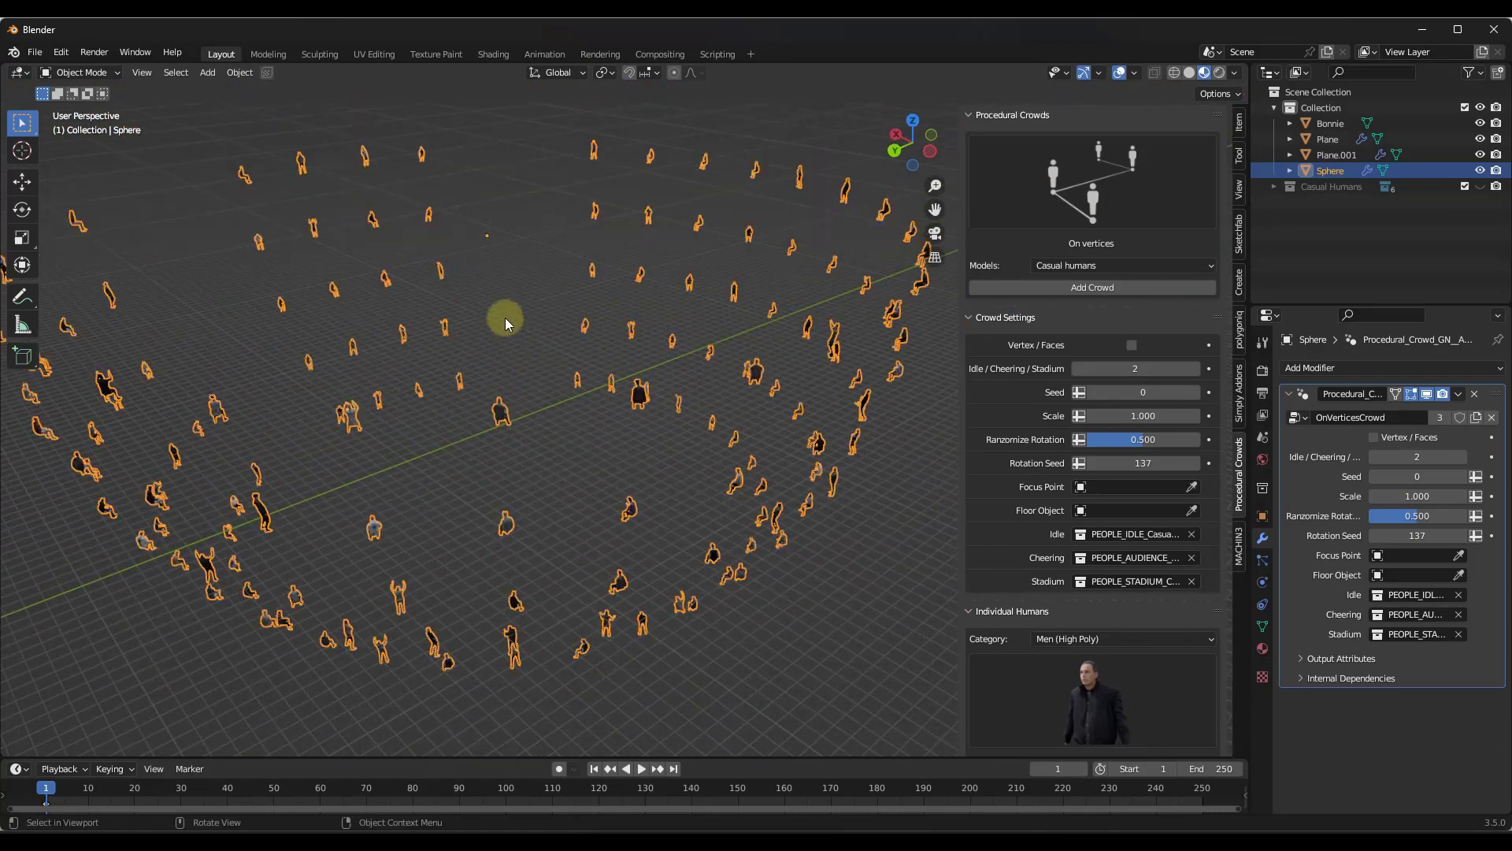
scroll(504, 319, "down", 4)
Add a Subdivision Surface modifier to the Sphere above its crowd modifier, using the Simple type with viewport level 2.
left_click(1413, 368)
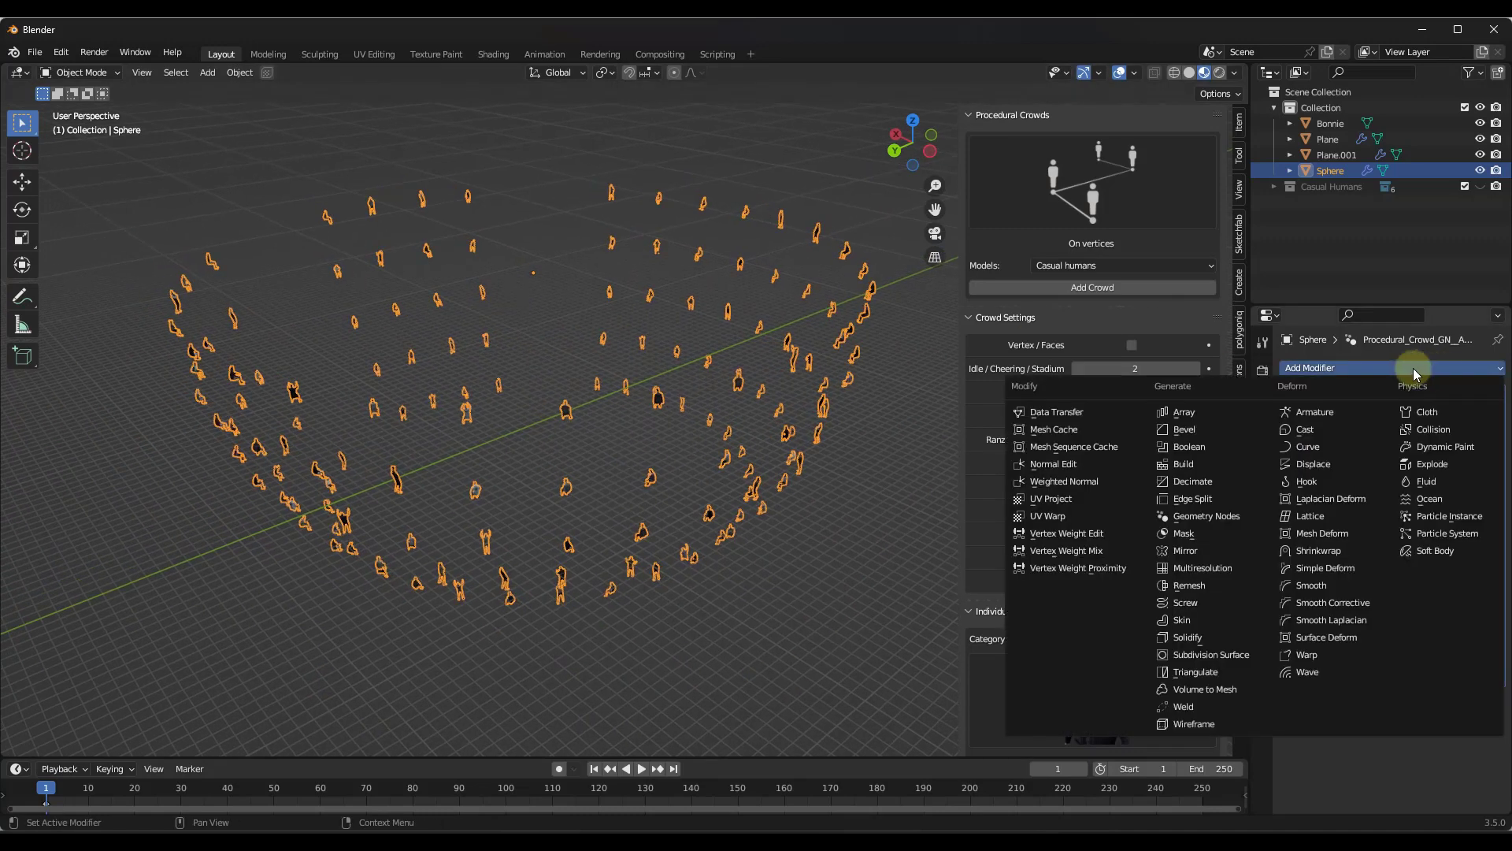
left_click(1205, 654)
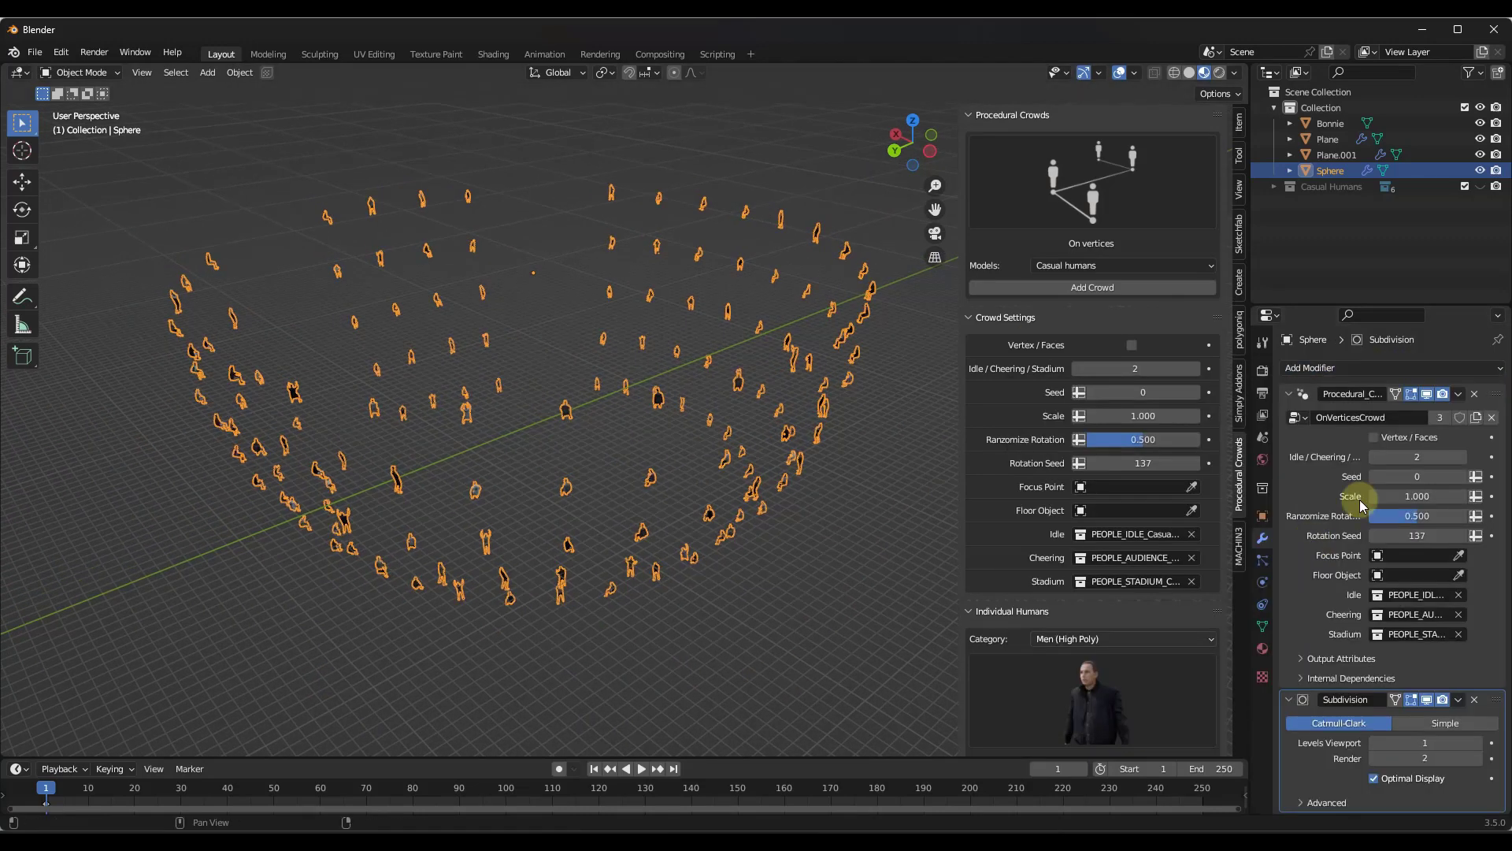
left_click_drag(1489, 697, 1467, 382)
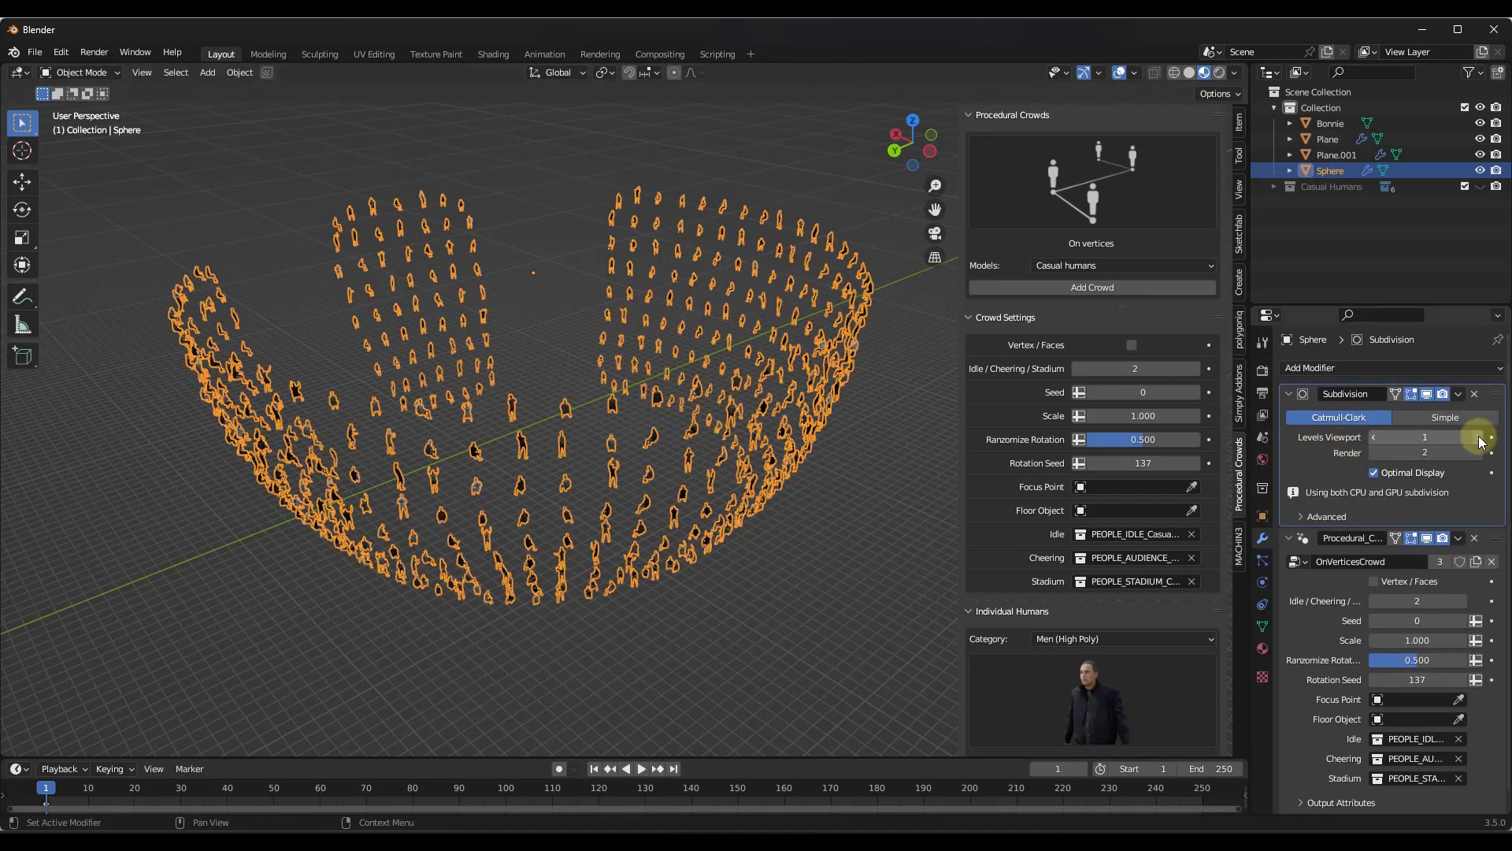
left_click(1446, 417)
left_click(1480, 437)
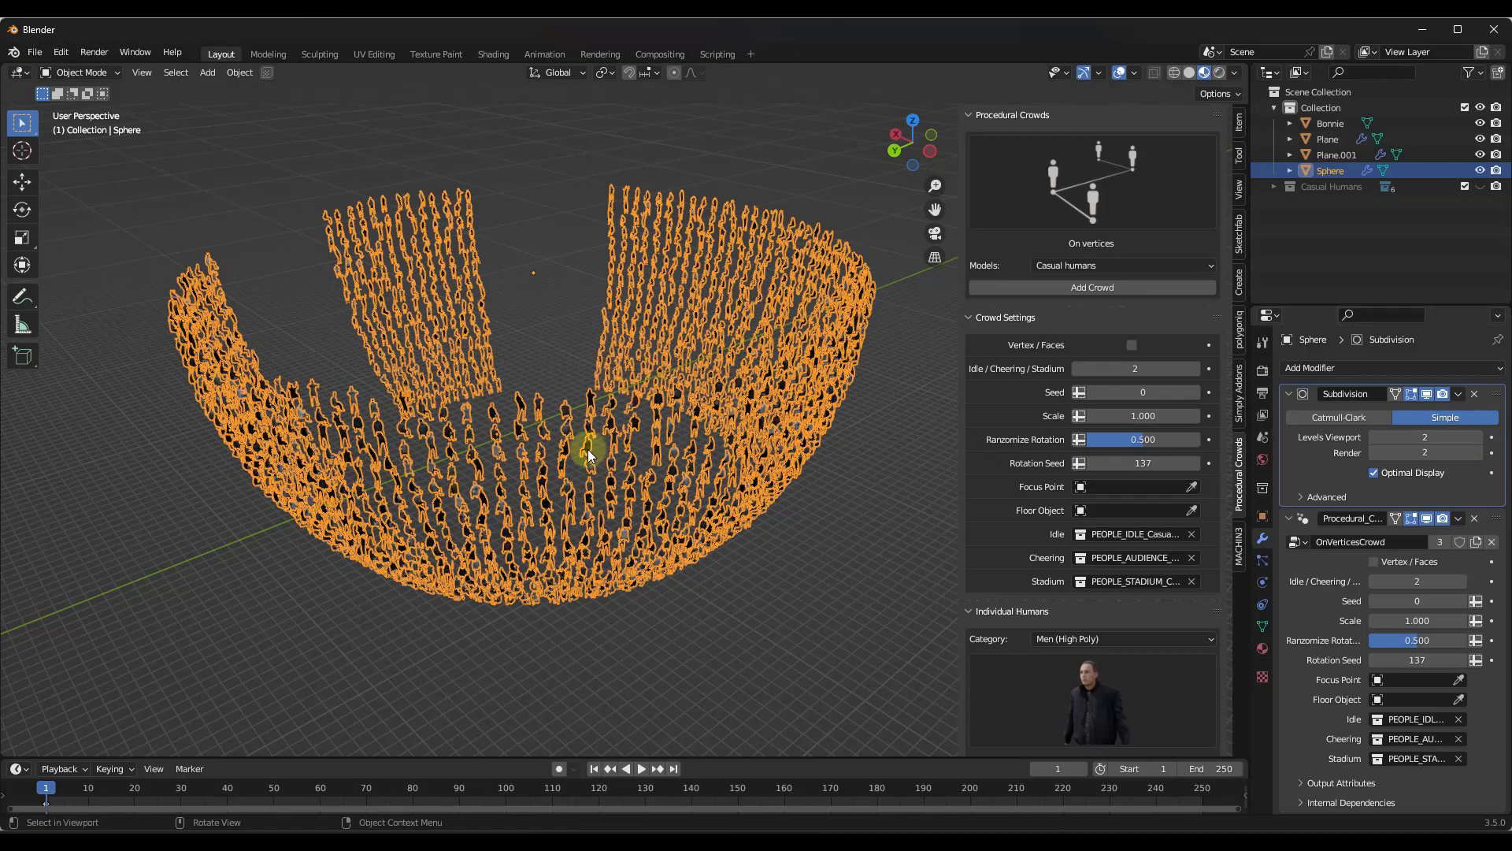
middle_click_drag(581, 449, 675, 466)
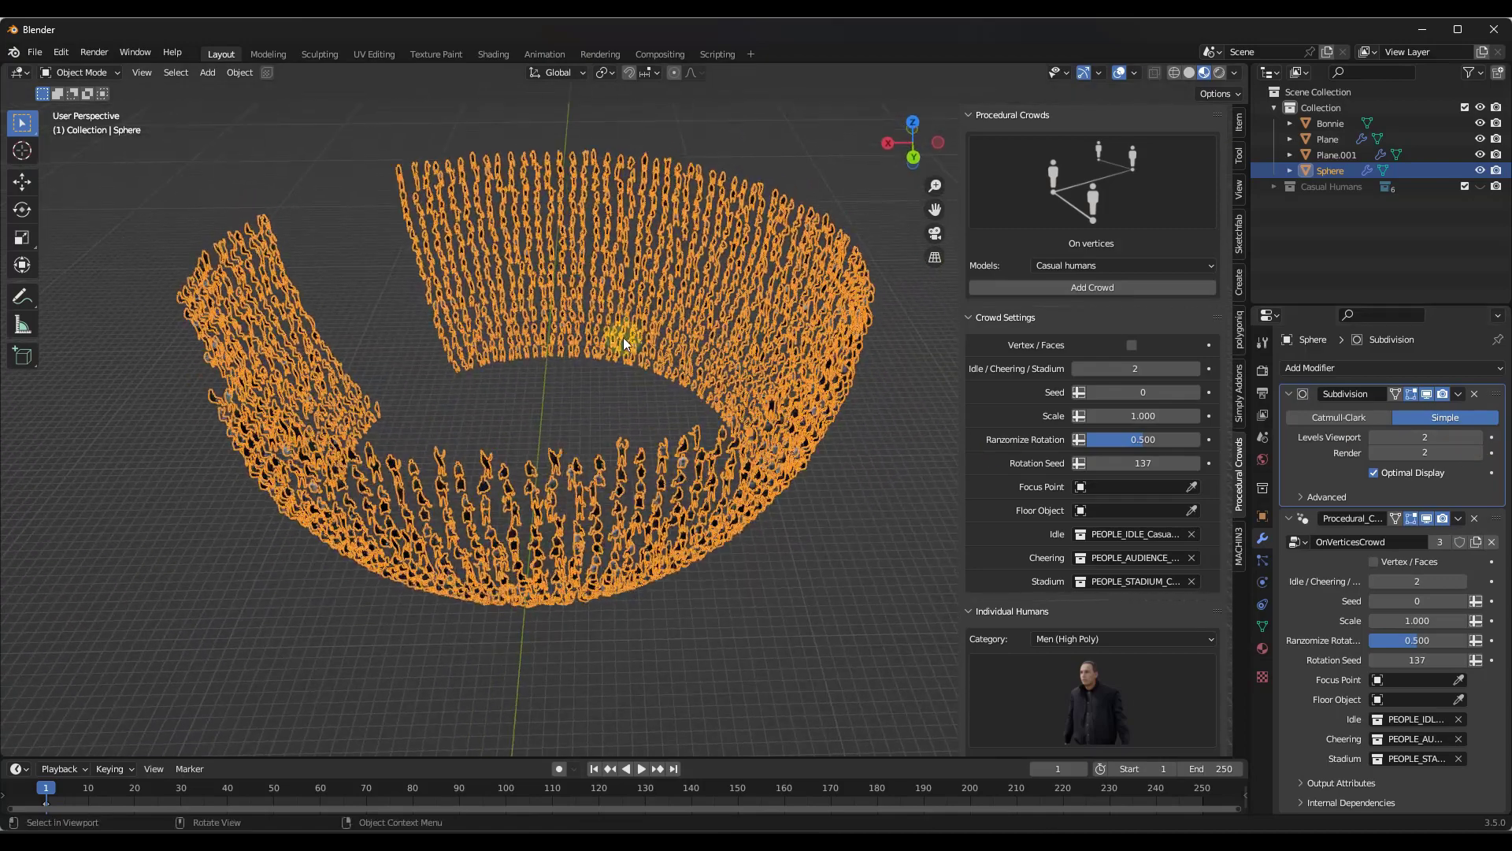
Delete several selected patches of the Sphere's vertices in edit mode to open gaps in the stadium crowd.
key("Tab")
middle_click_drag(554, 221, 591, 197)
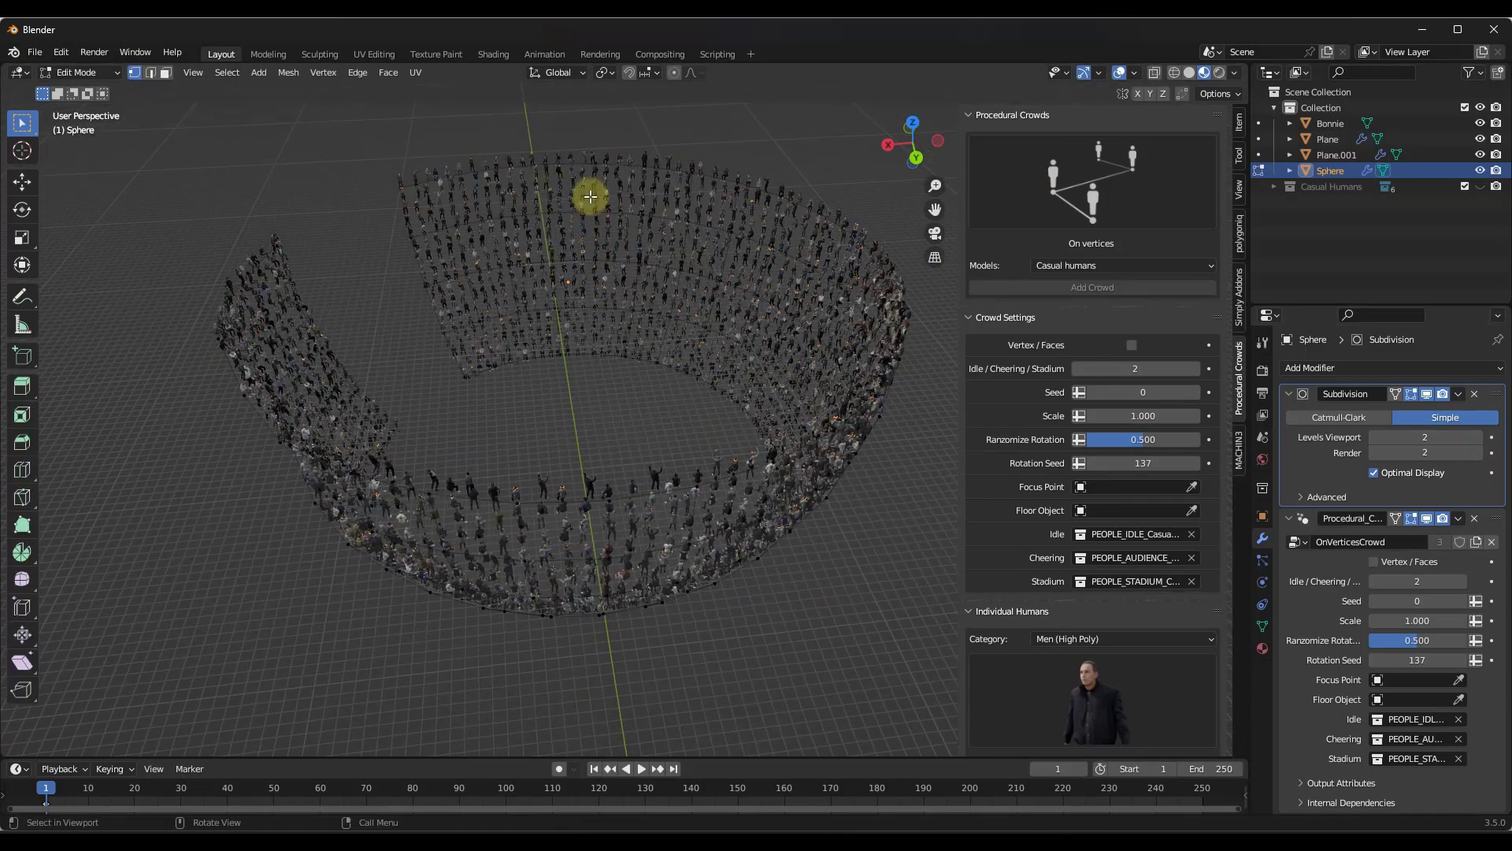
middle_click_drag(679, 288, 668, 245)
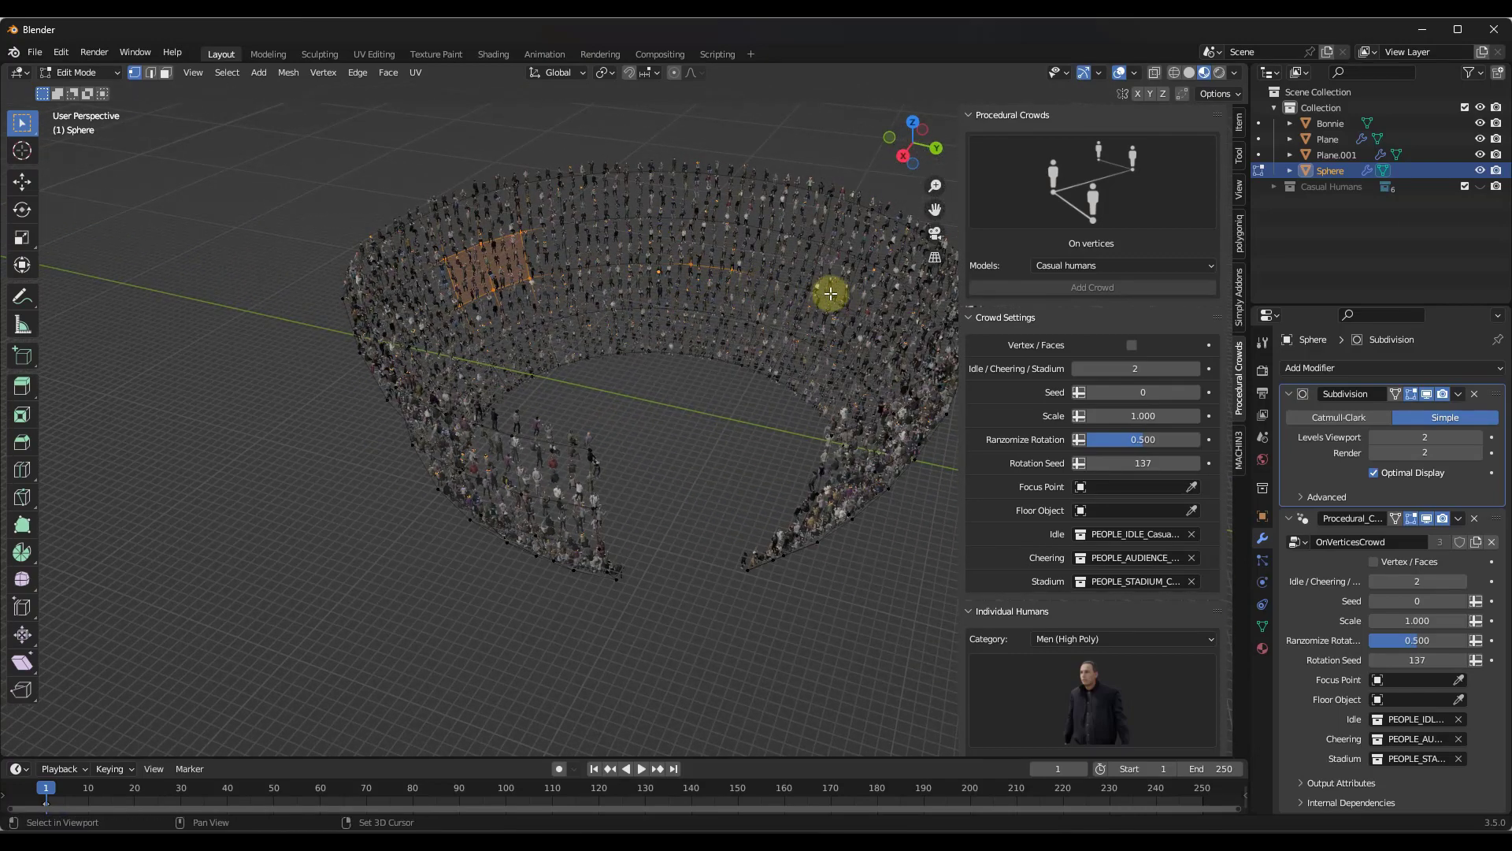
key("x")
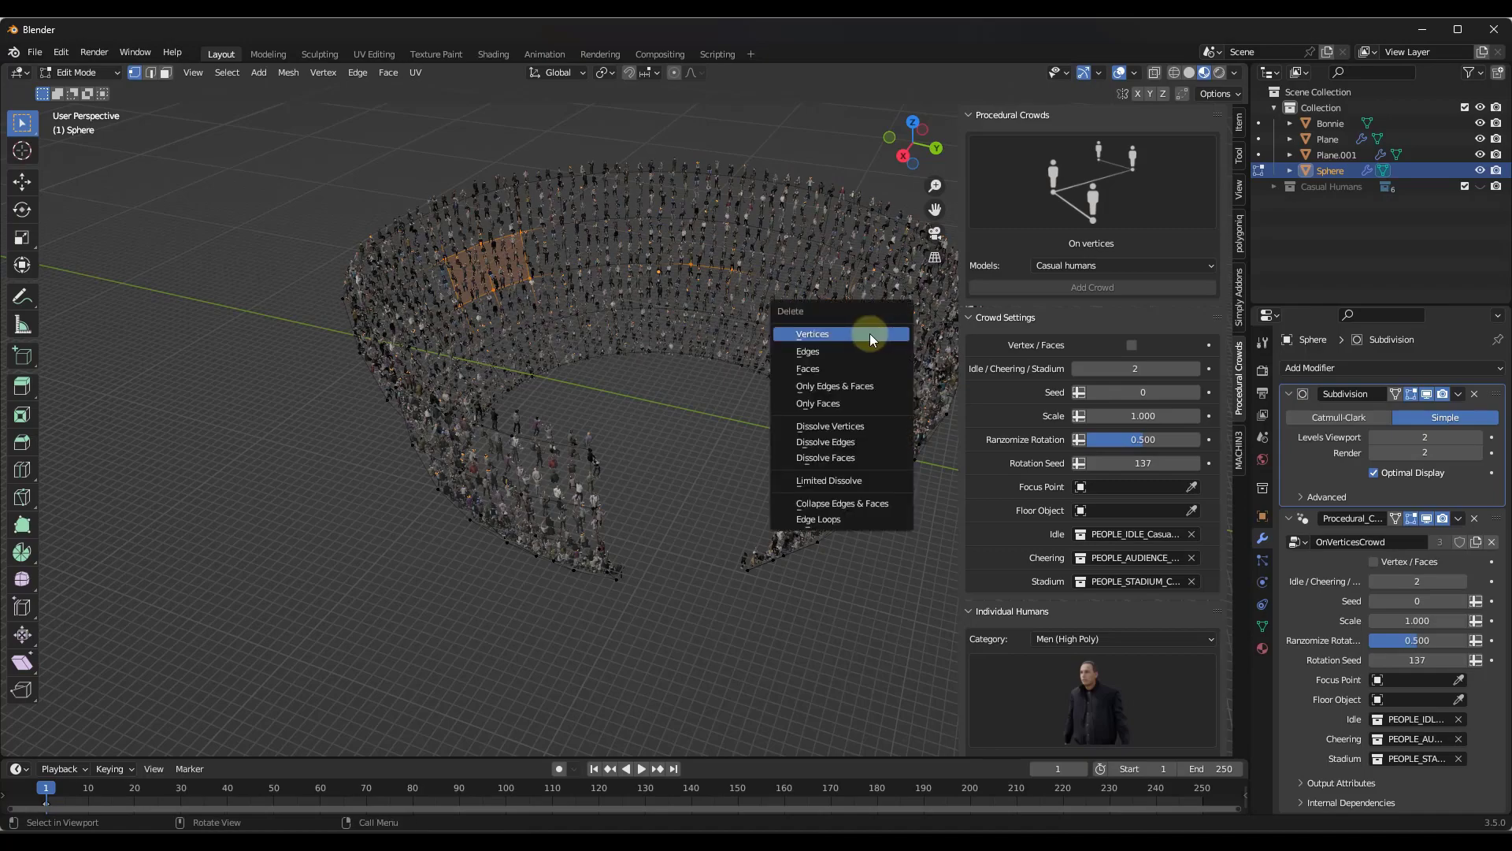
left_click(870, 339)
middle_click_drag(813, 328, 518, 252)
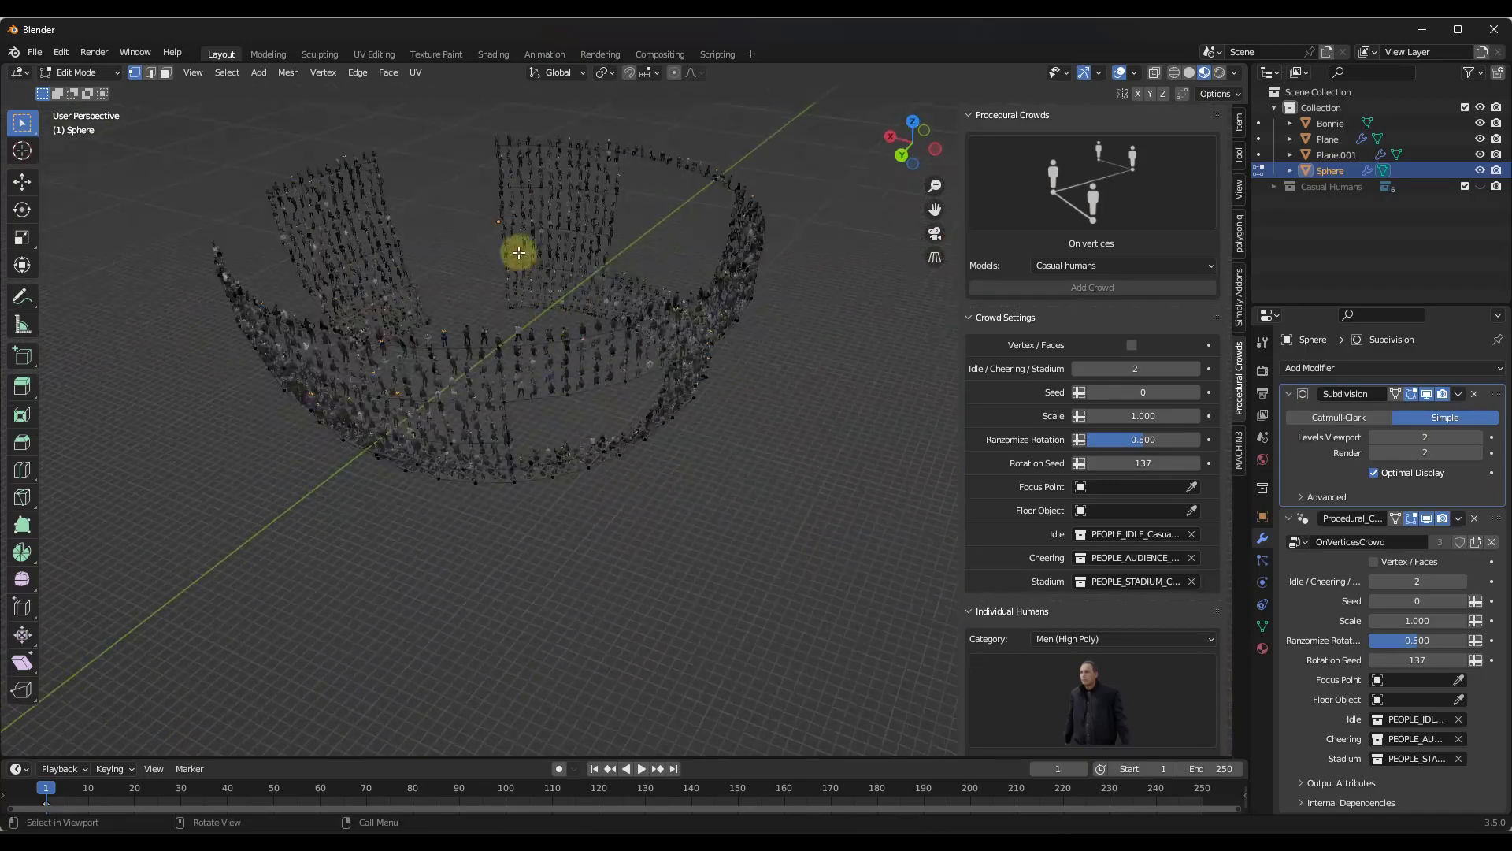
scroll(518, 252, "up", 3)
middle_click_drag(600, 323, 406, 177)
scroll(451, 261, "up", 3)
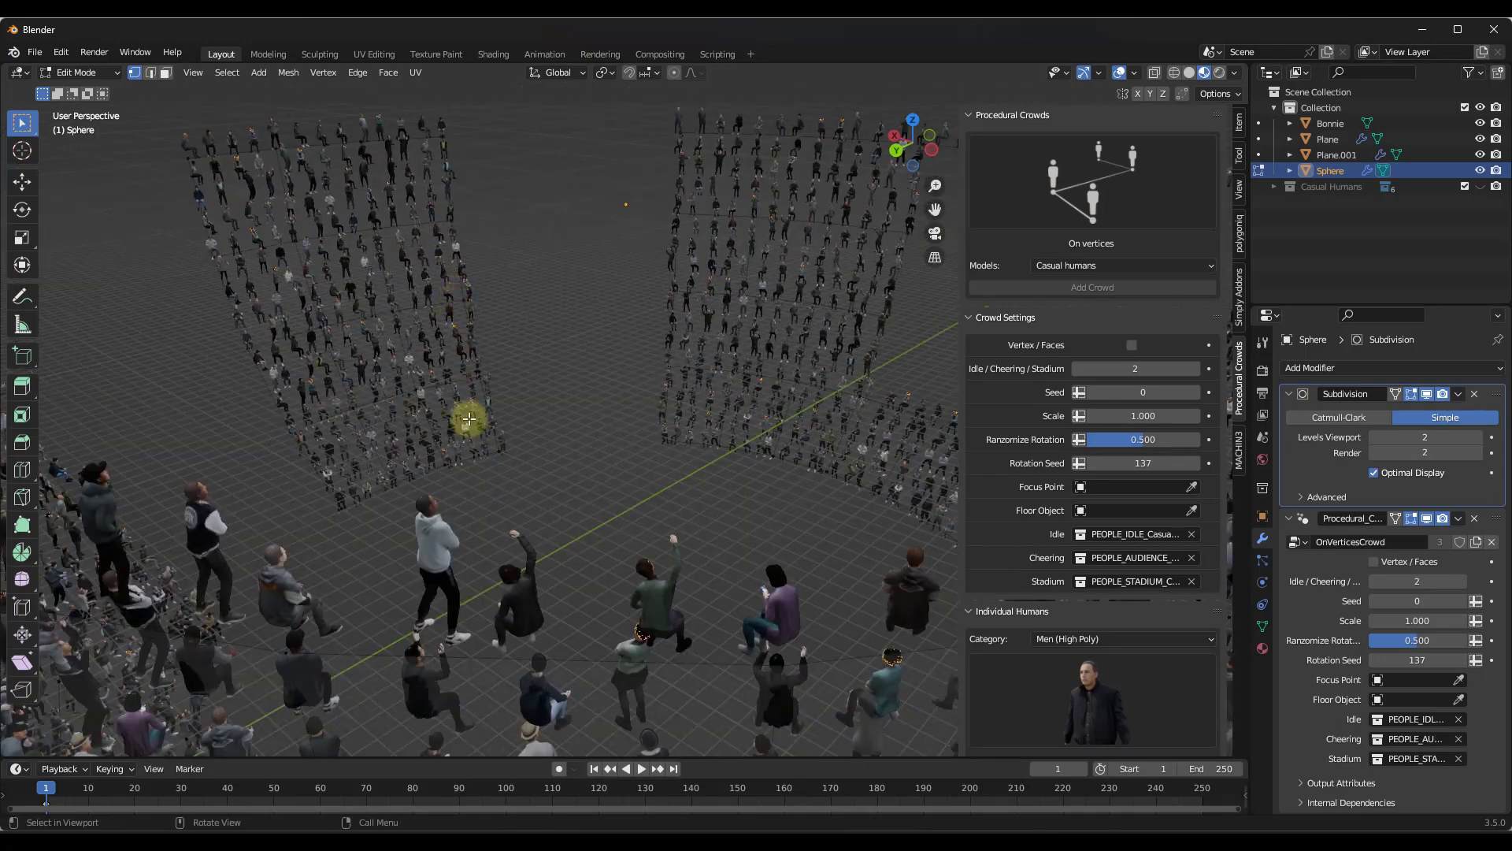
scroll(598, 426, "down", 8)
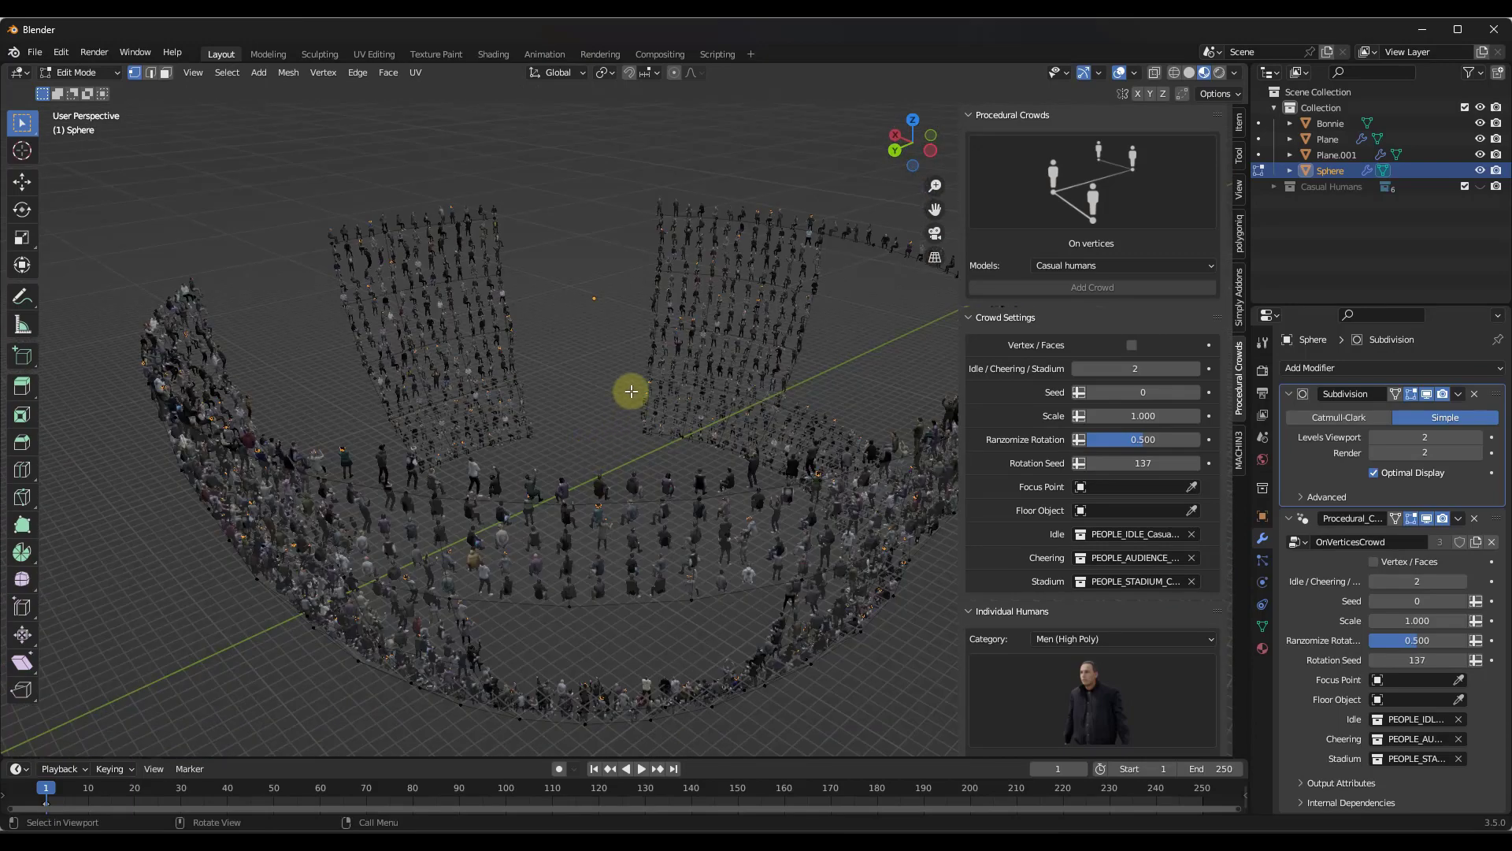
Raise the Sphere's Subdivision viewport level to 3 and inspect the denser stadium crowd up close.
scroll(449, 405, "up", 6)
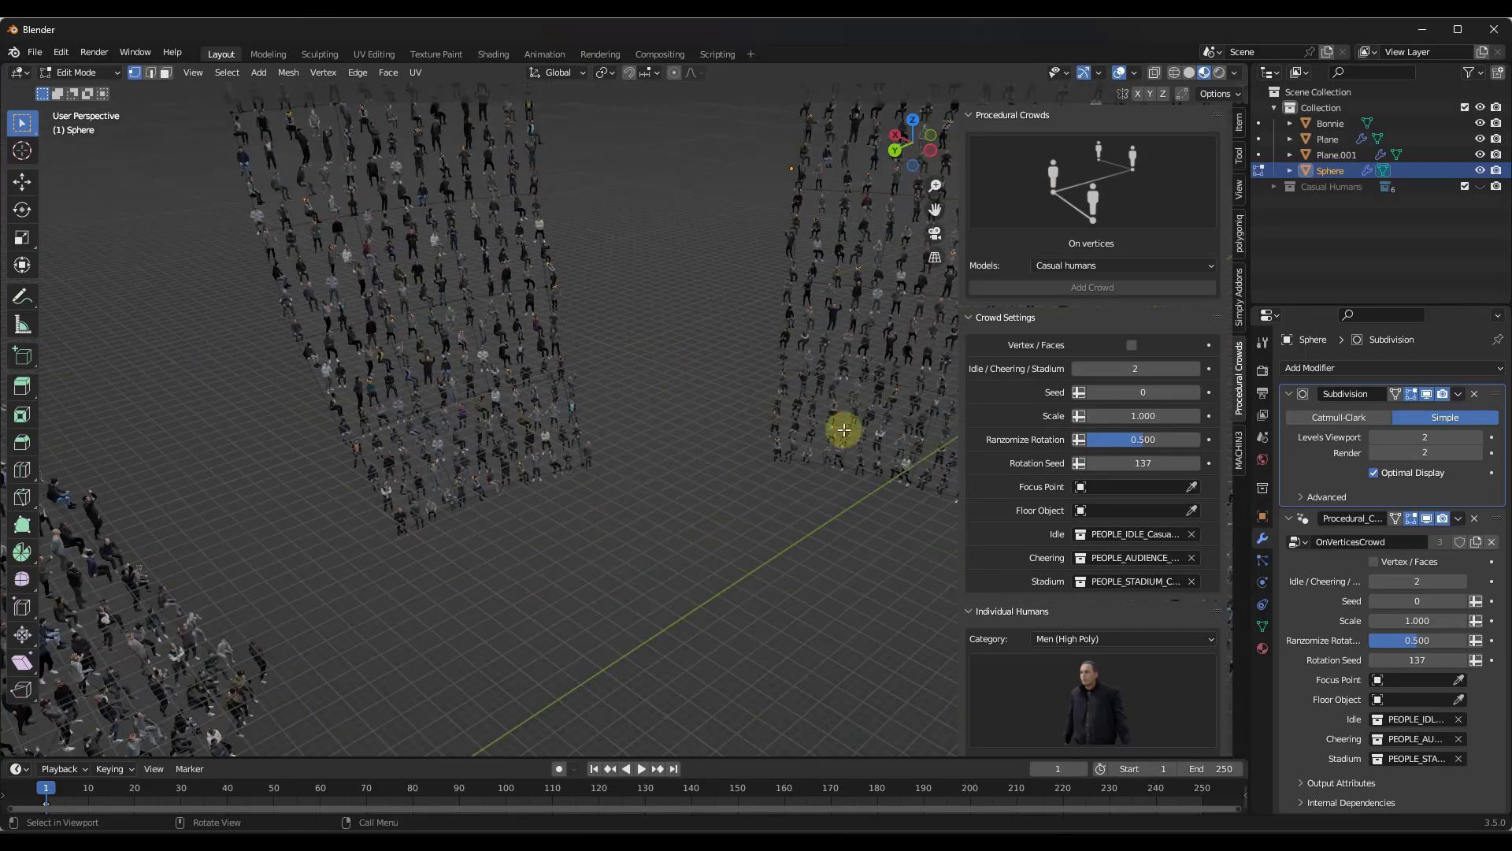
left_click(1478, 437)
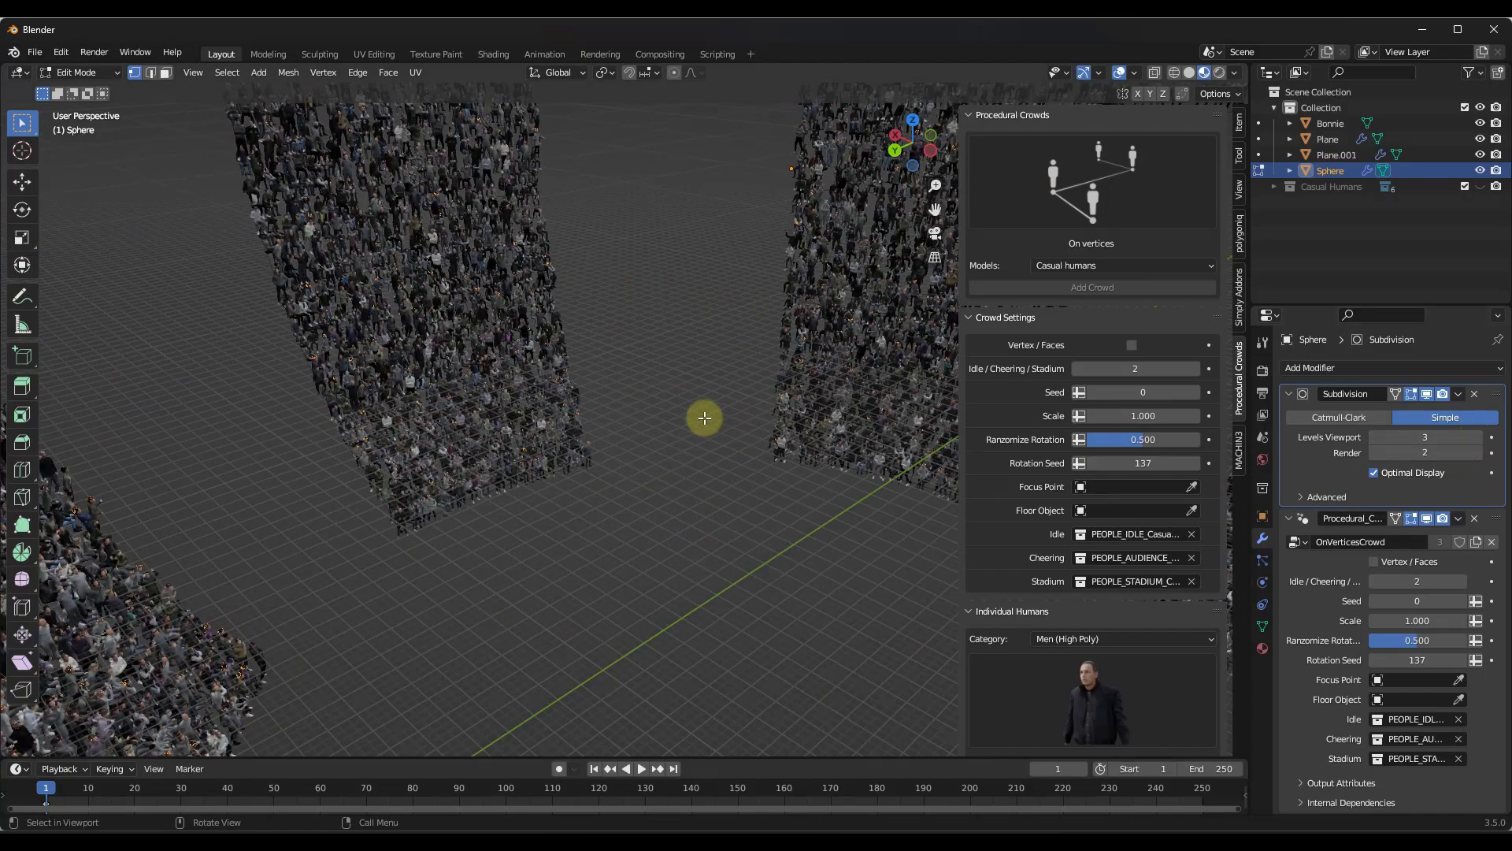
scroll(455, 428, "up", 2)
scroll(563, 361, "down", 4)
scroll(750, 348, "up", 6)
scroll(750, 349, "up", 2)
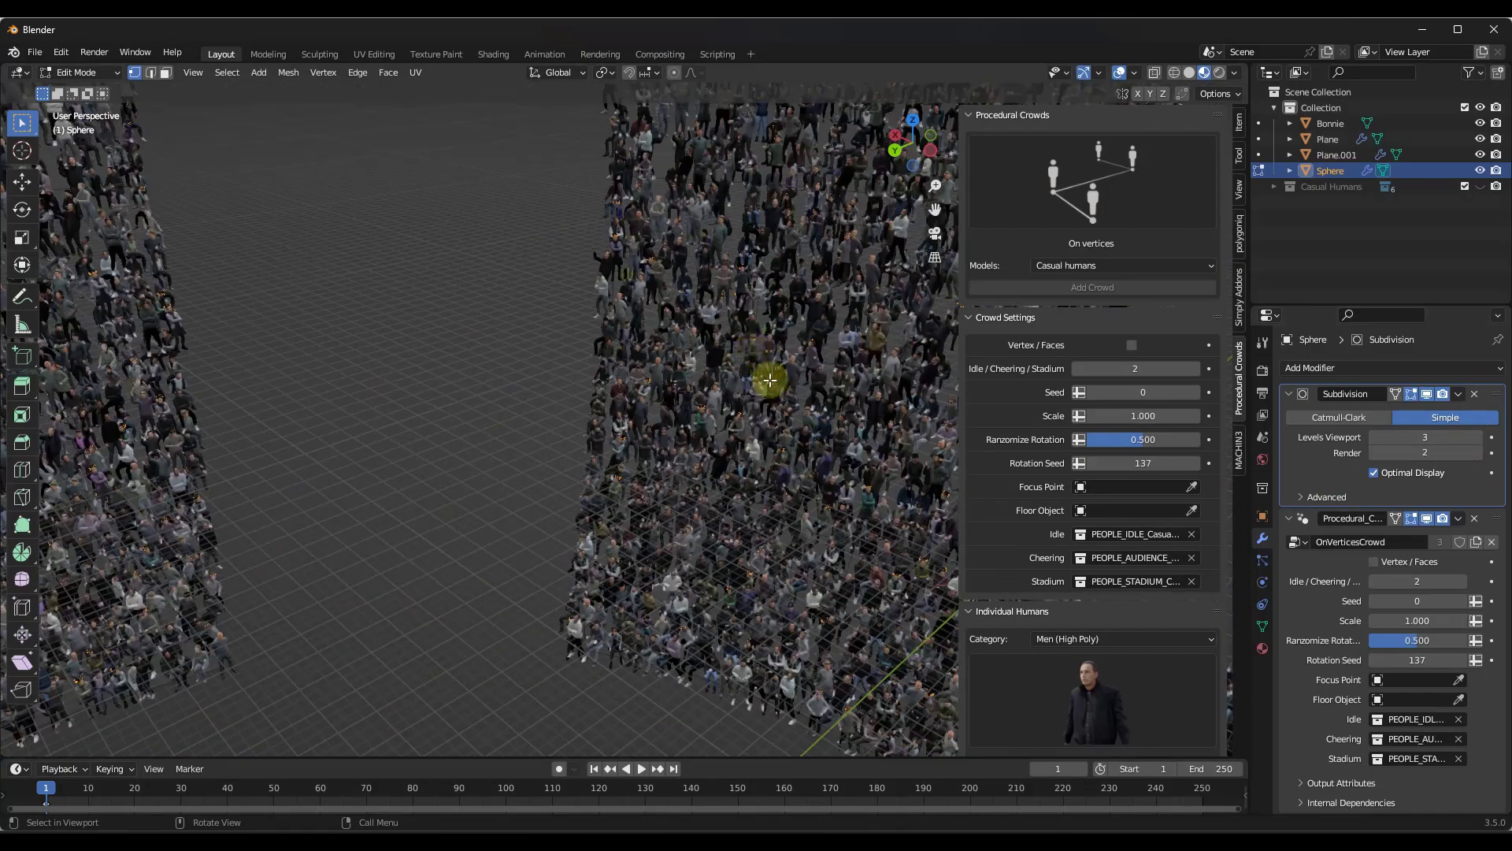
scroll(770, 385, "down", 3)
middle_click_drag(773, 402, 563, 405)
scroll(712, 392, "down", 1)
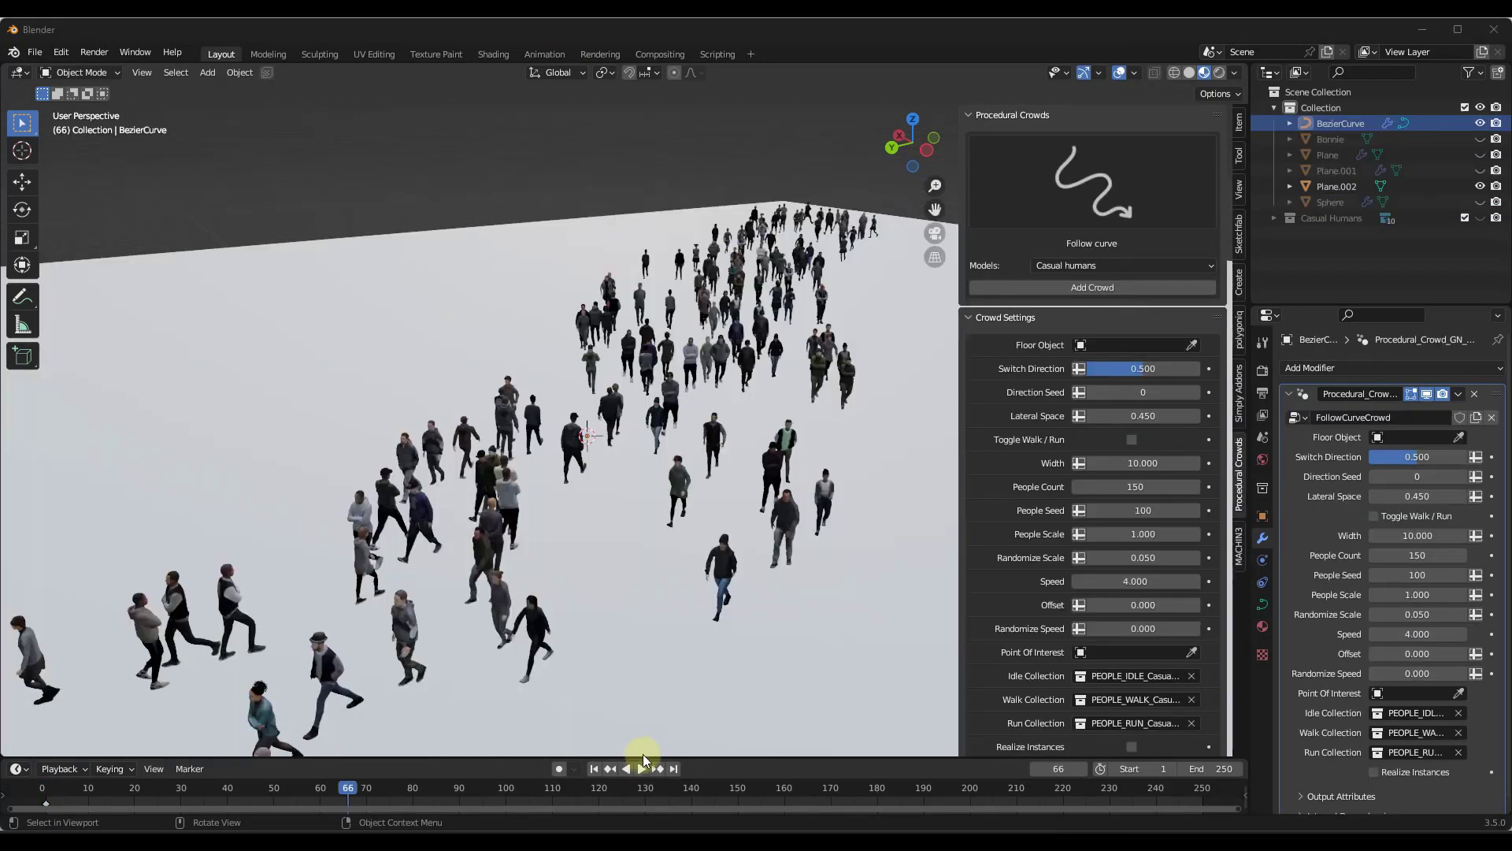
Play the Follow curve crowd animation from the first frame and set its Switch Direction to 0.
left_click(595, 770)
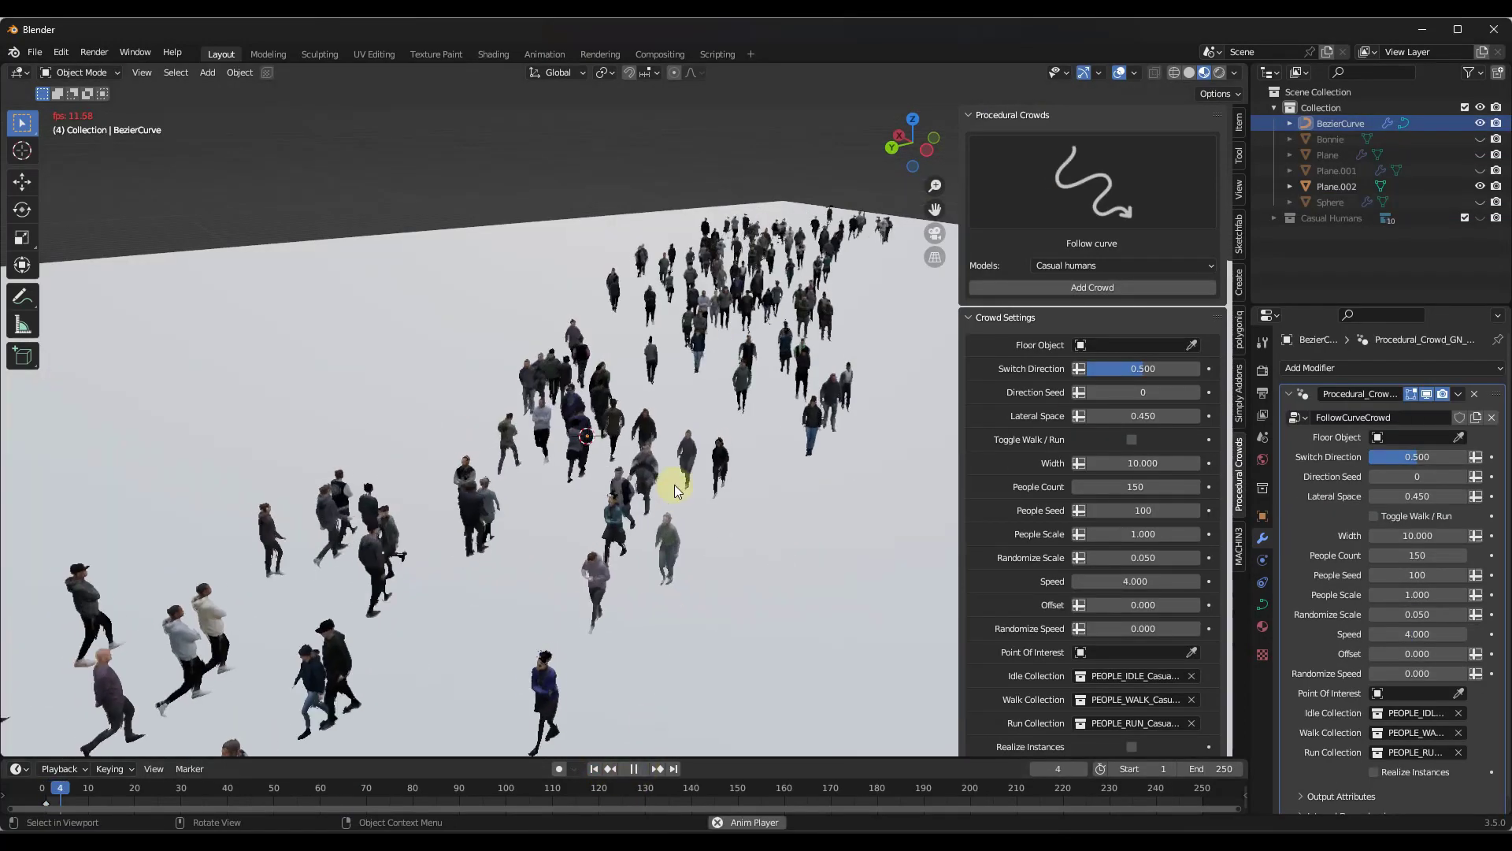
mouse_move(670, 468)
middle_mouse_down()
mouse_move(672, 499)
mouse_move(673, 470)
middle_mouse_up()
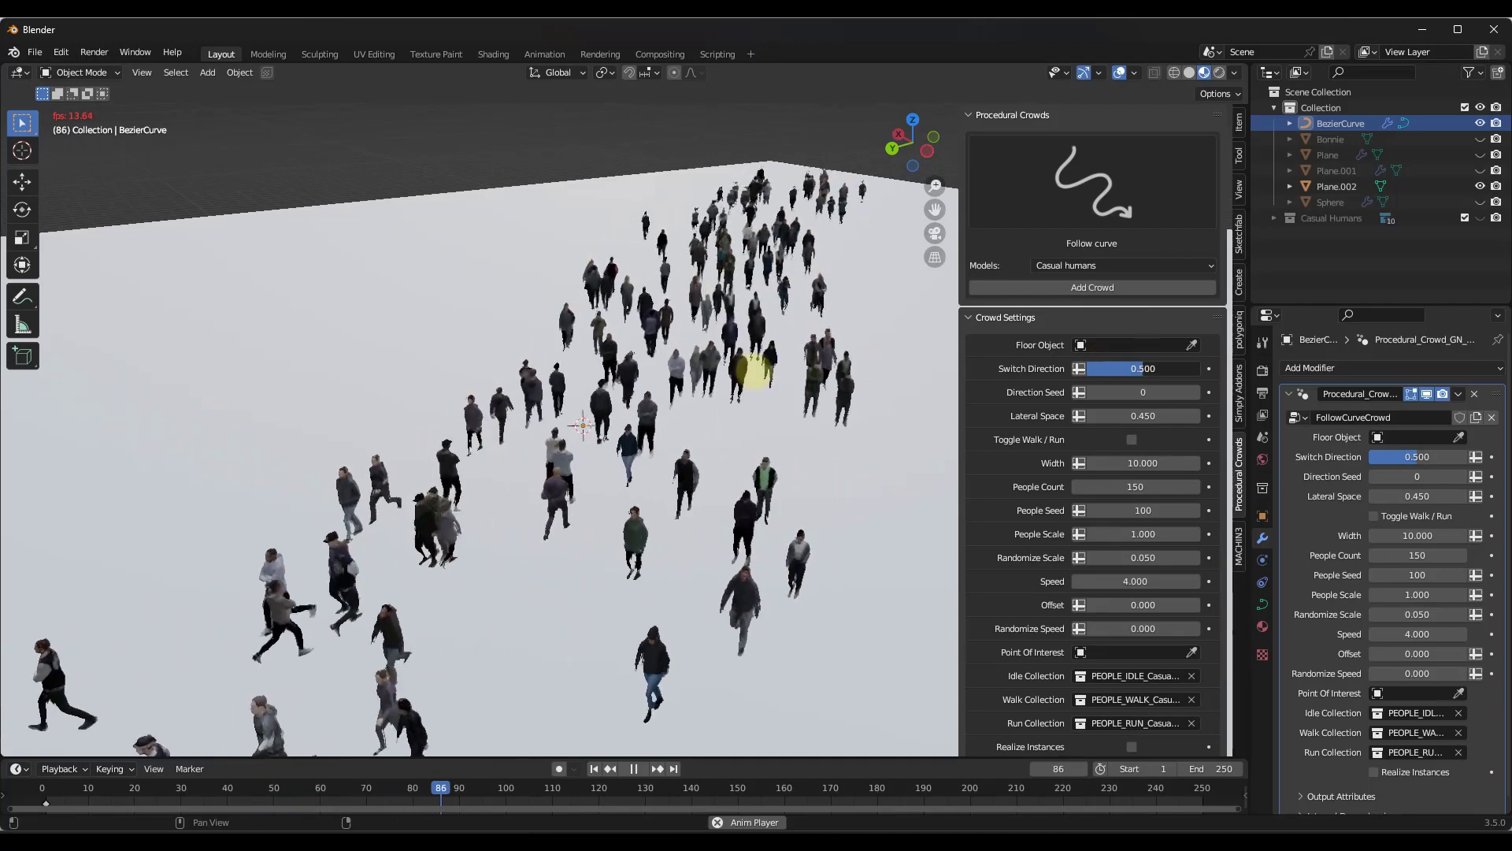
left_click_drag(1143, 369, 1048, 371)
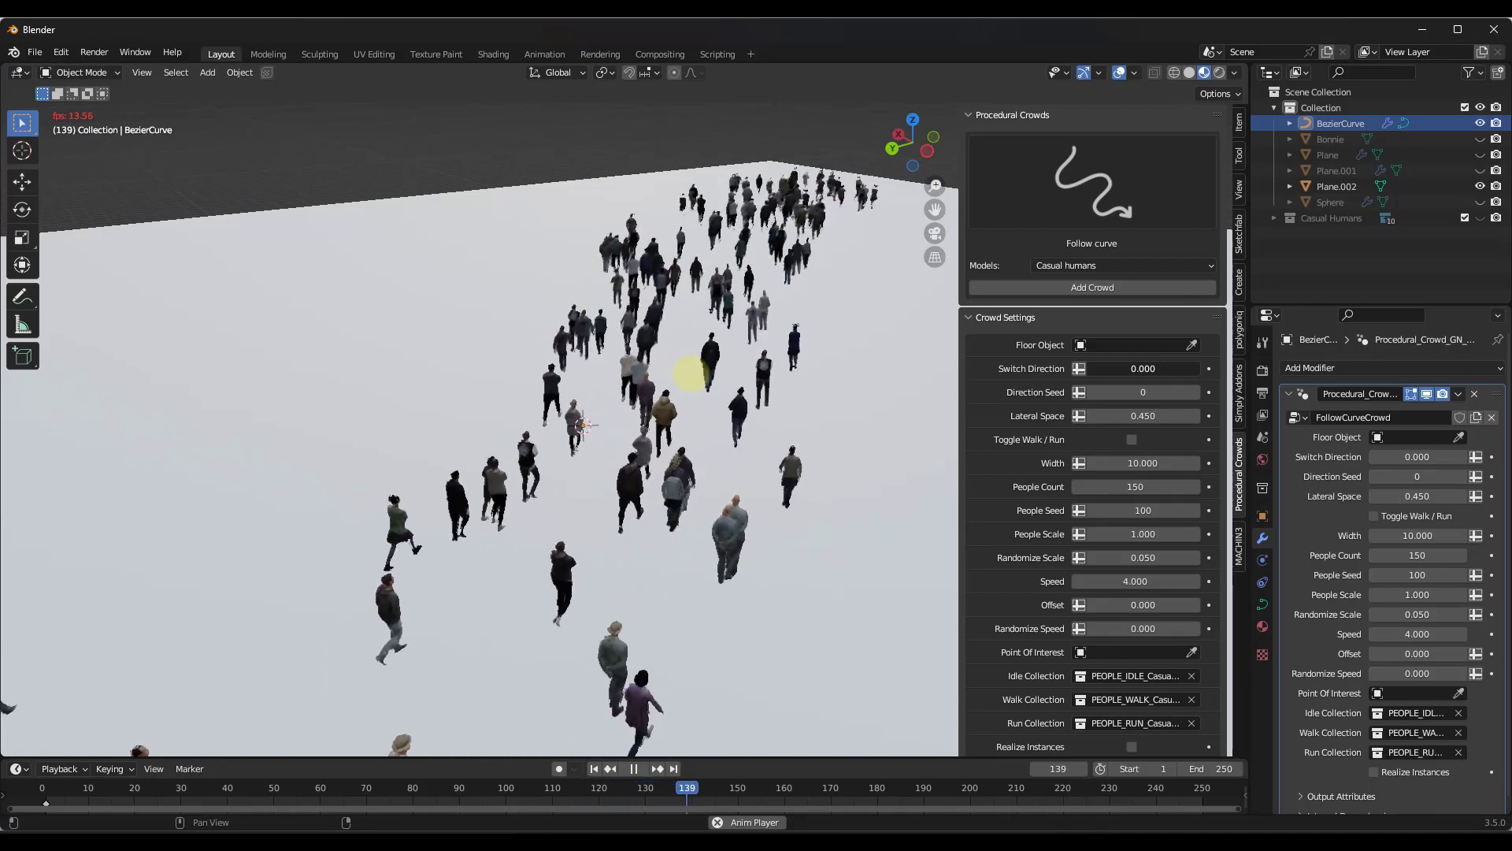
left_click_drag(695, 373, 776, 398)
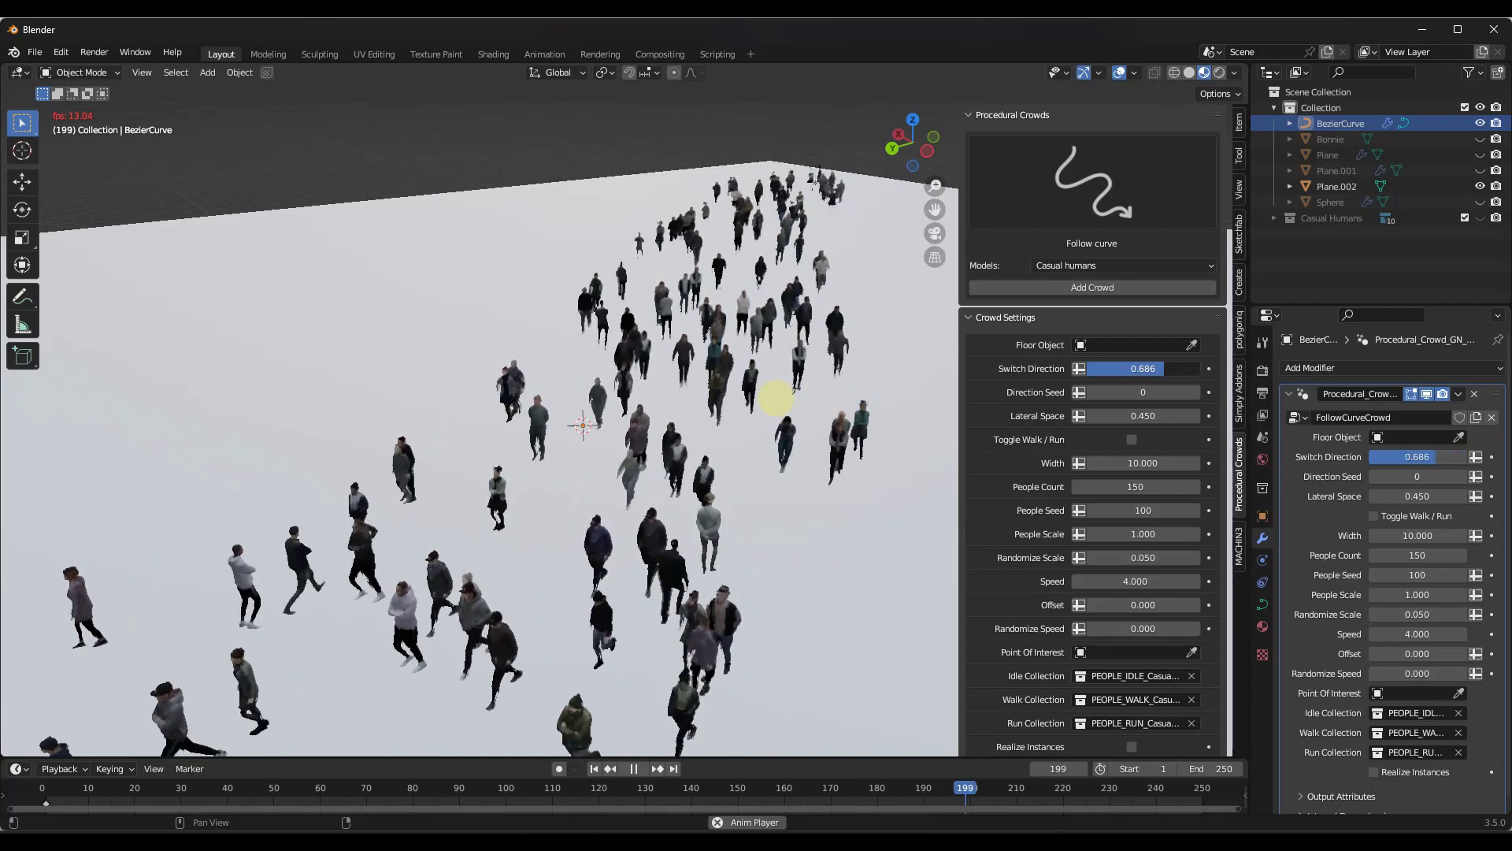
Set the Follow curve crowd's Switch Direction to 0.5.
left_click(1140, 368)
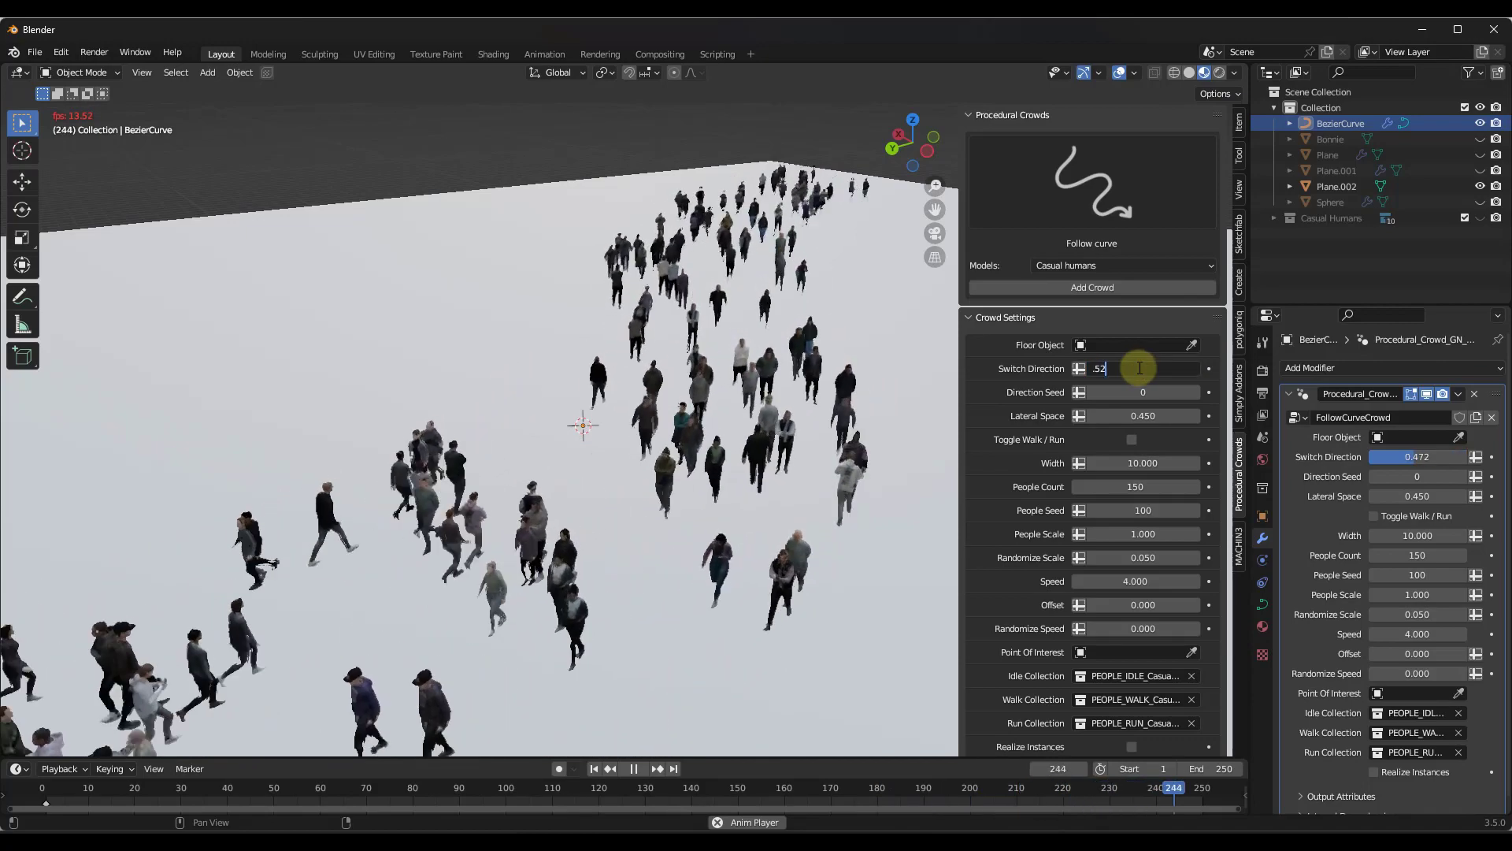
type(".52")
key("BackSpace")
key("Return")
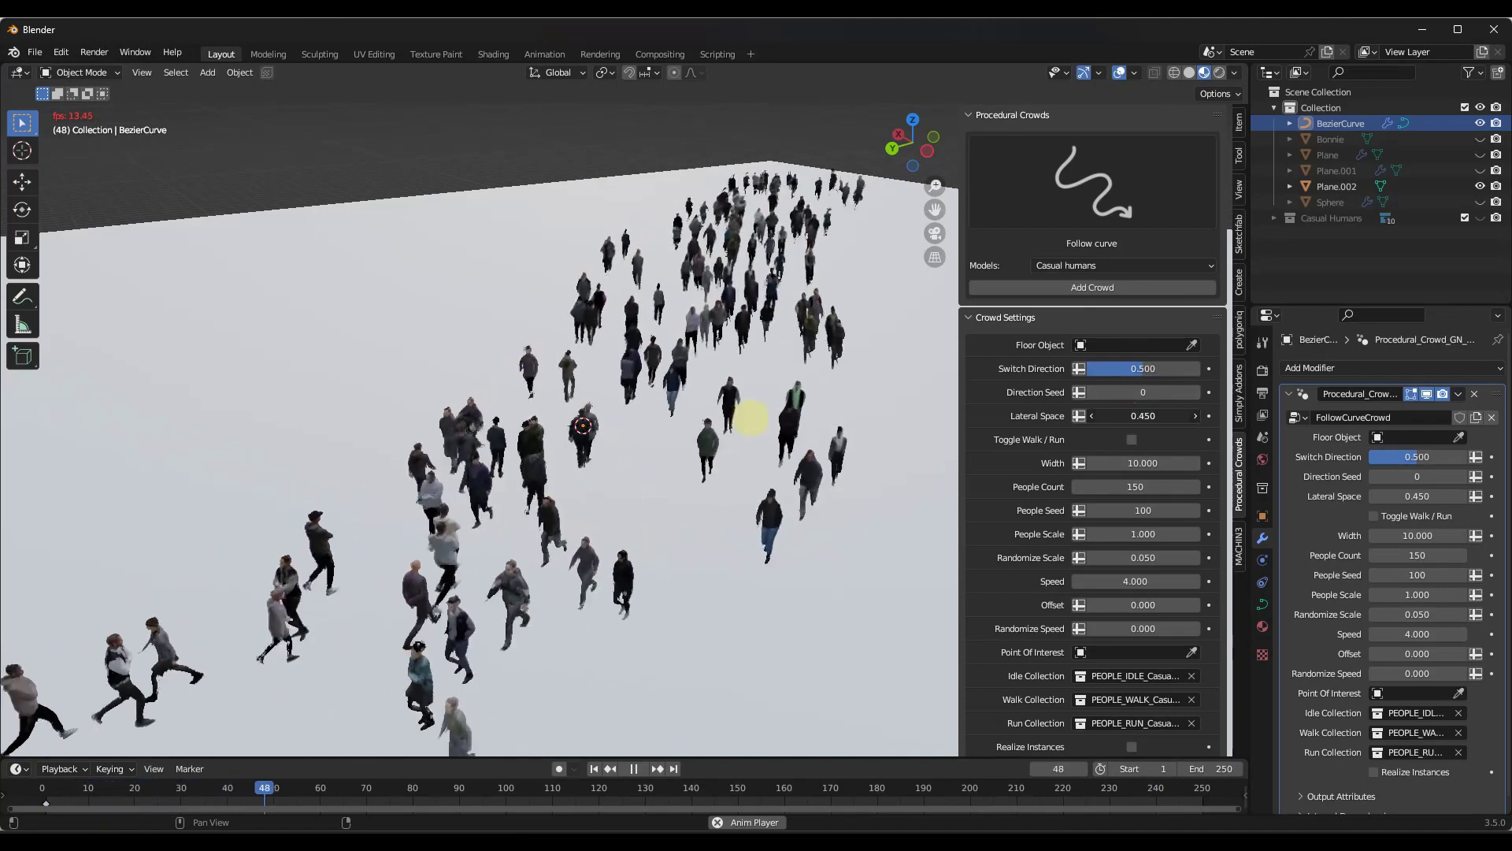
Set the Follow curve crowd's Lateral Space to 1.1 and its Direction Seed to 127.
left_click_drag(750, 417, 807, 433)
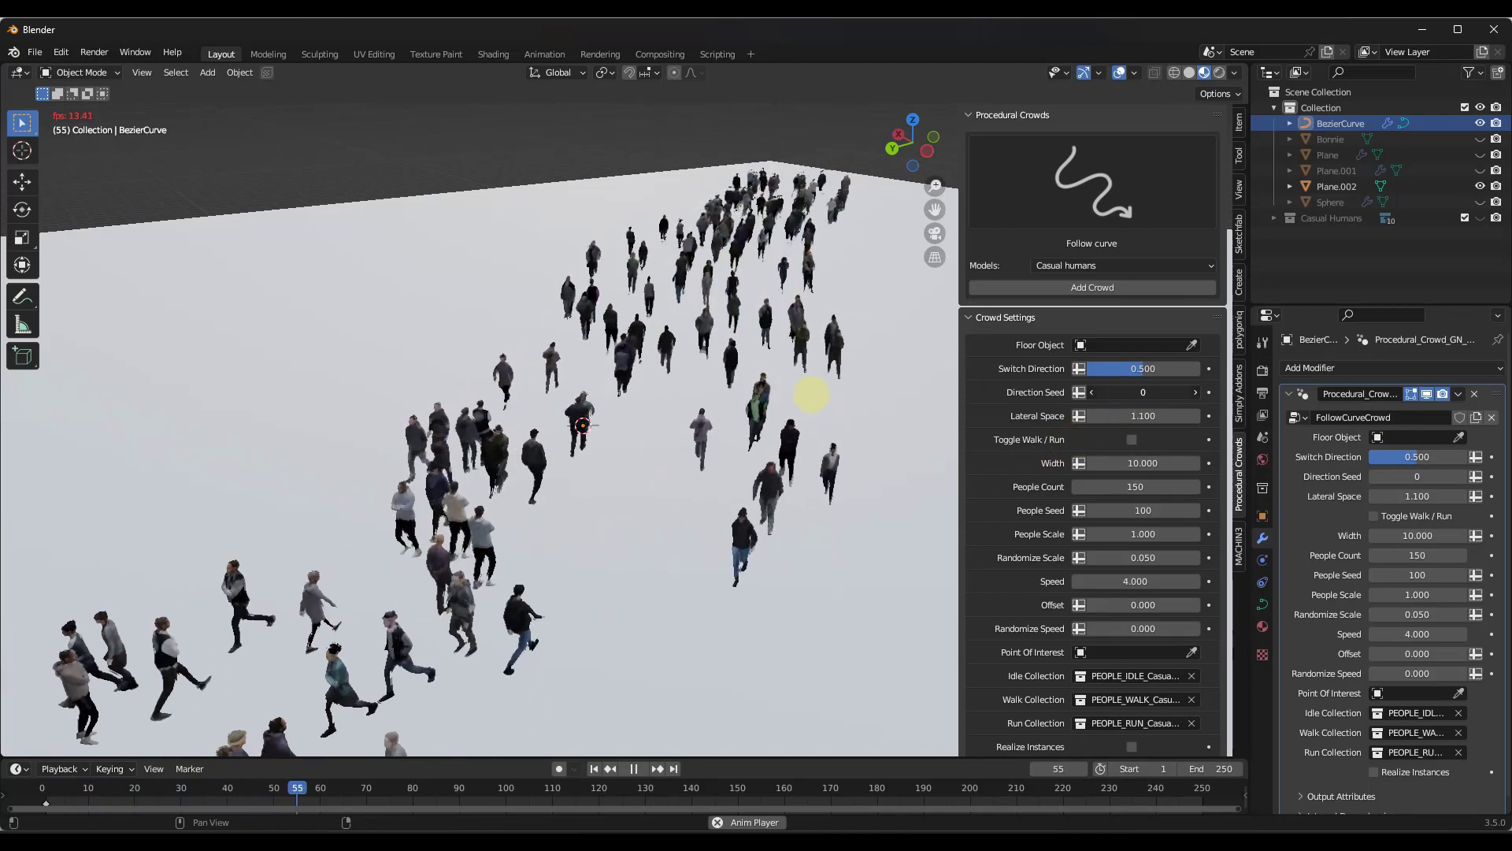
left_click_drag(811, 394, 892, 396)
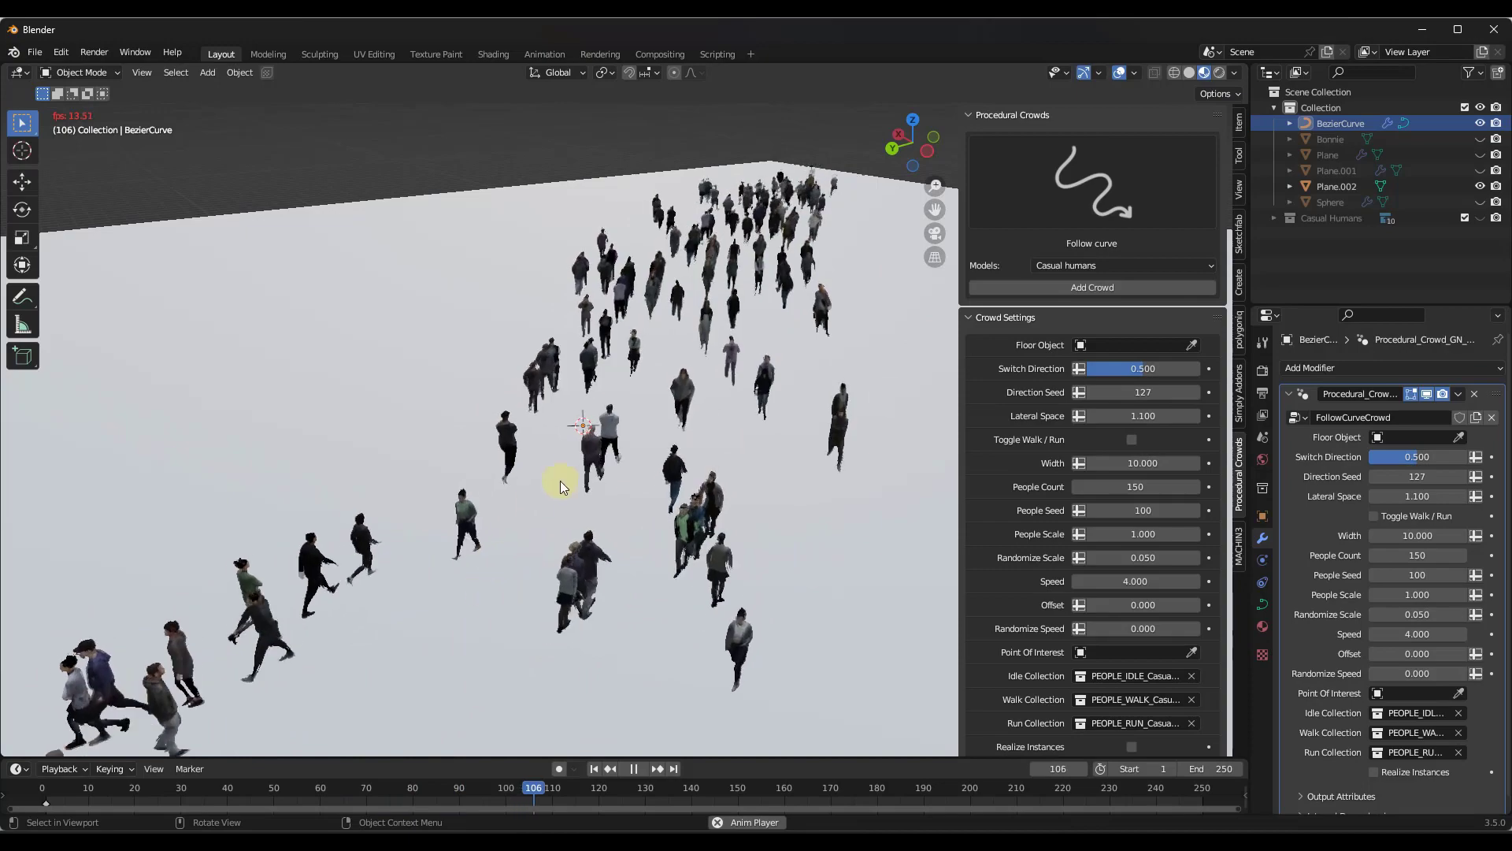
middle_click_drag(607, 416, 685, 410)
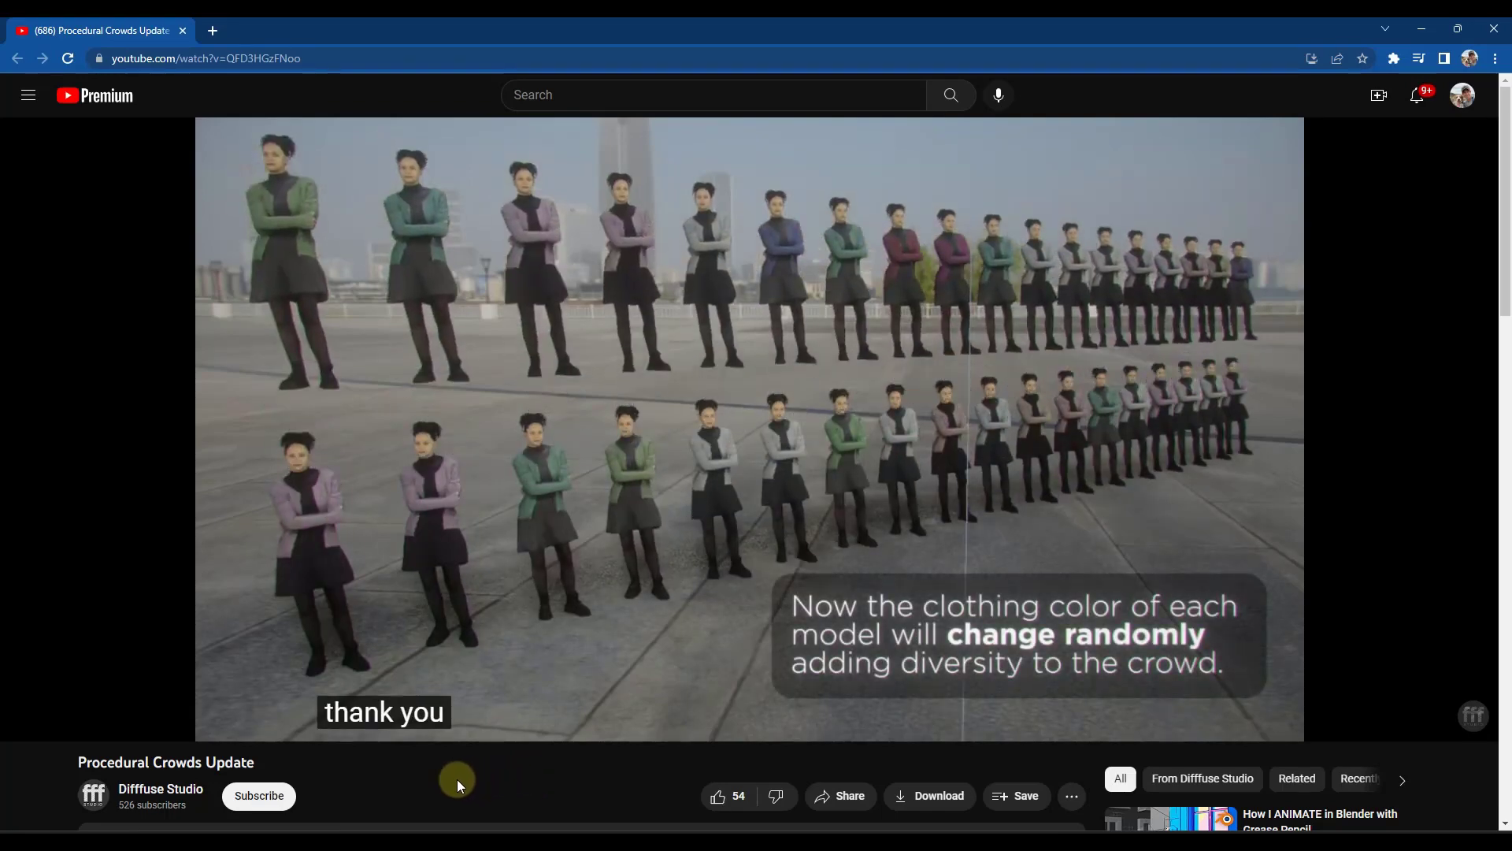
left_click(278, 576)
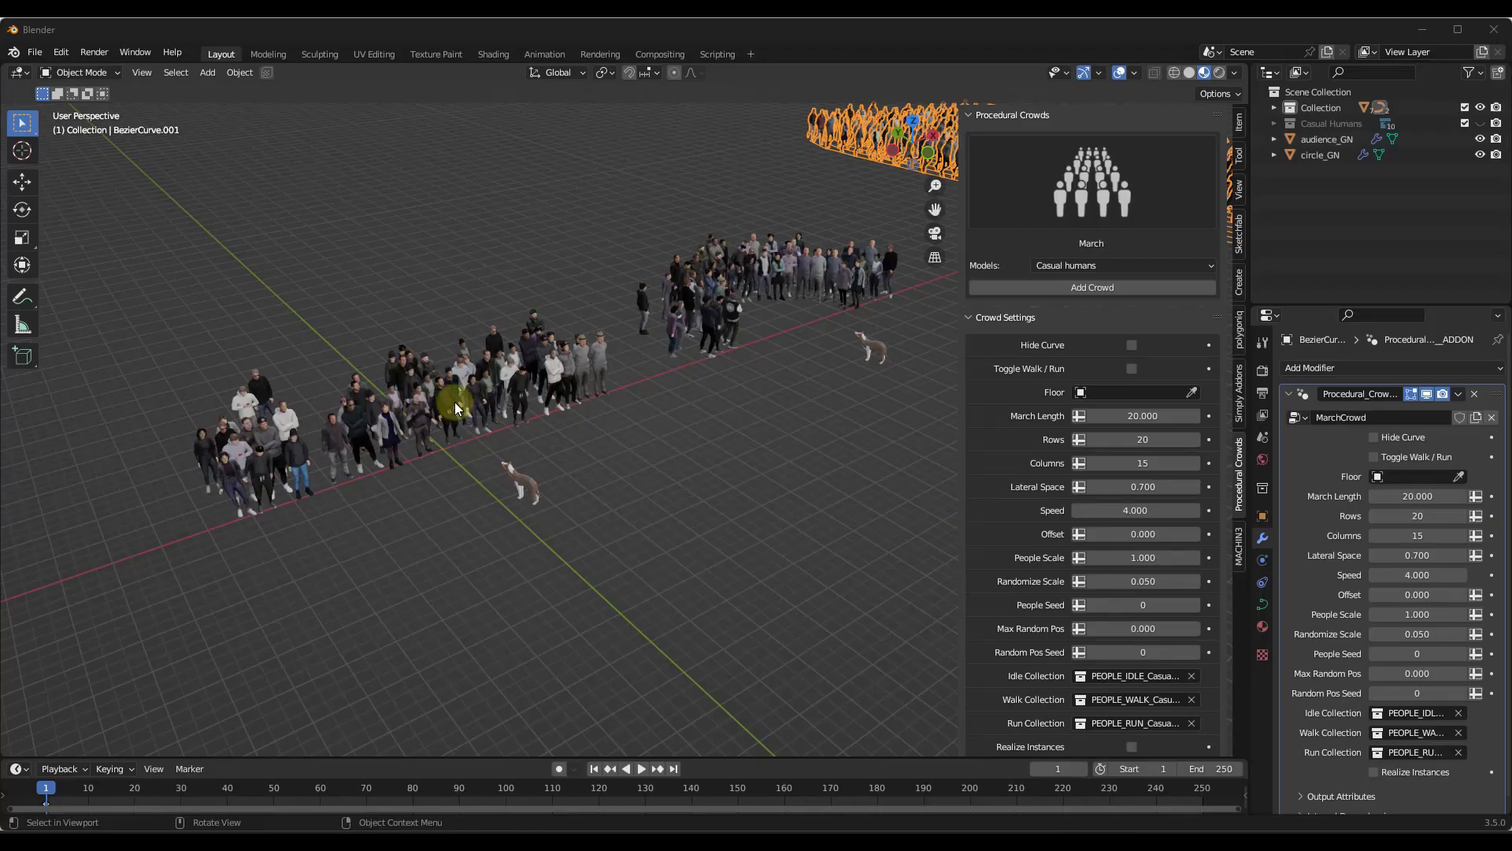
Select the audience crowd and look over the audience, circle and marching crowds in the scene.
left_click(473, 397)
scroll(433, 398, "up", 3)
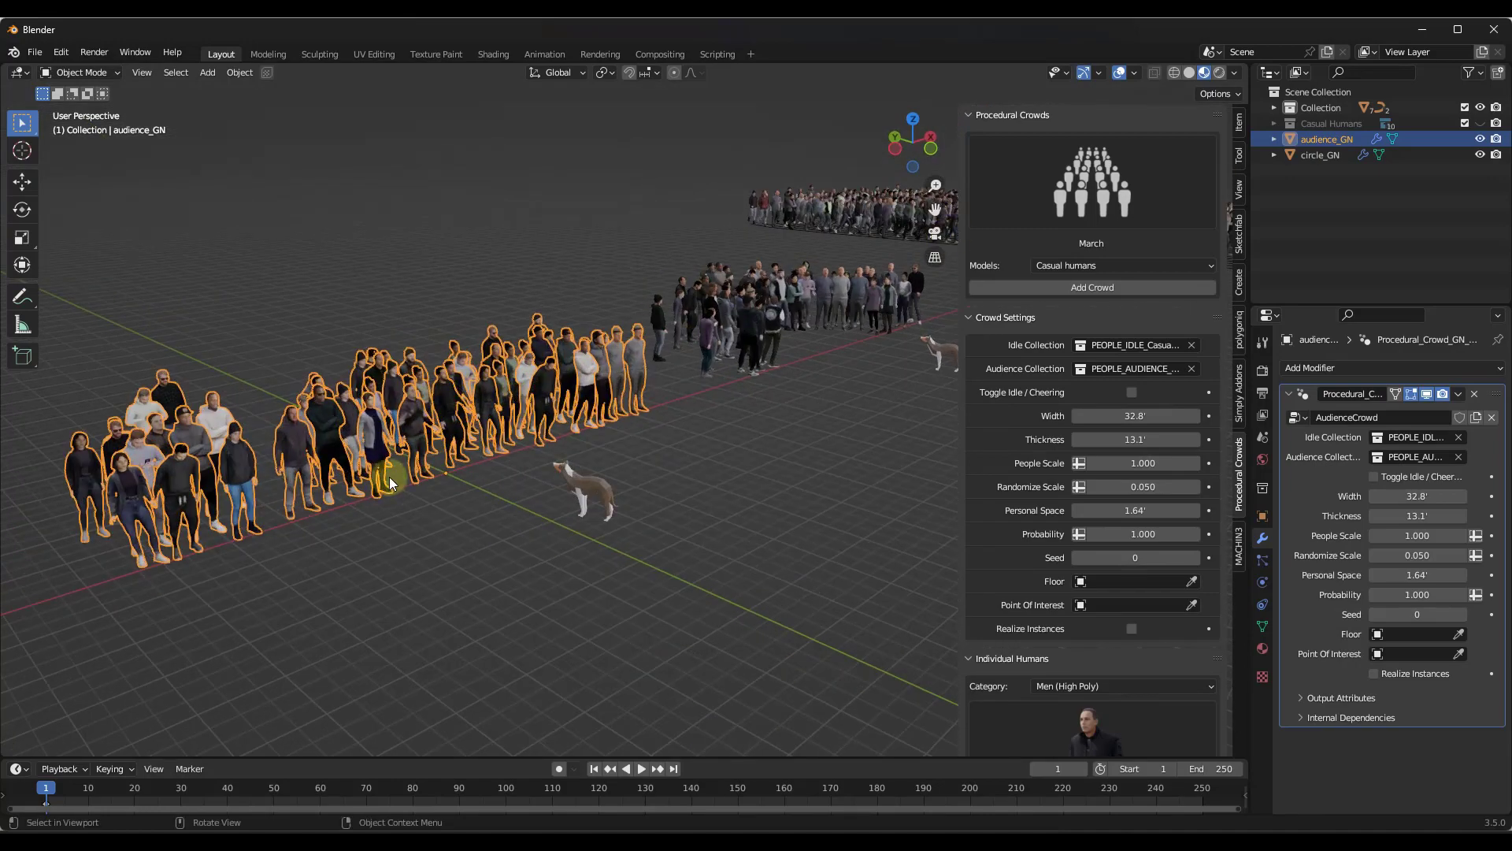
middle_click_drag(896, 350, 386, 463)
scroll(383, 460, "down", 3)
scroll(816, 199, "up", 4)
scroll(433, 246, "down", 4)
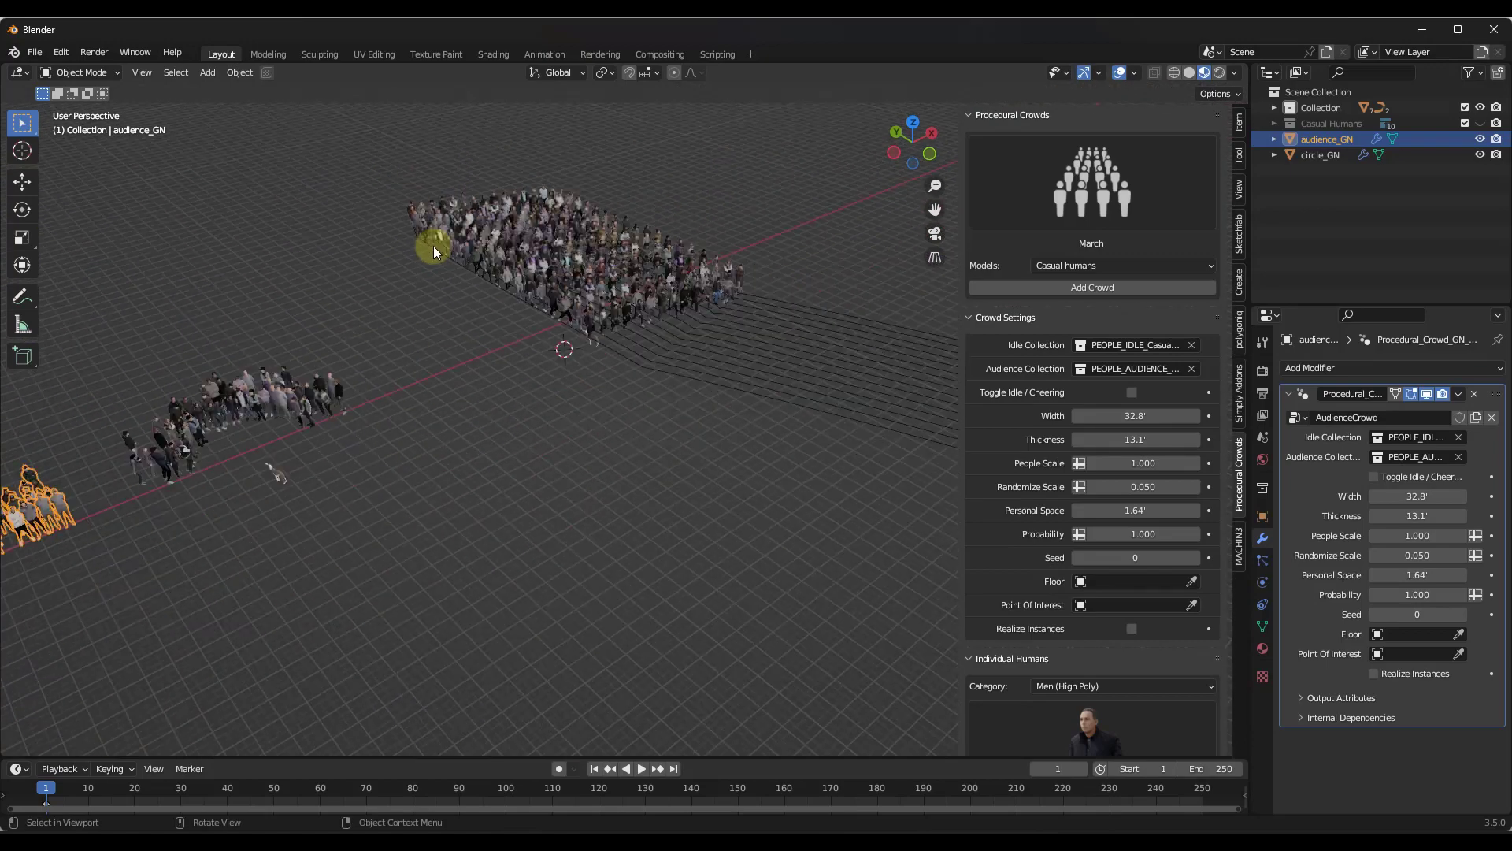
Play the marching crowd's animation briefly, stop it and return to the first frame.
scroll(646, 241, "up", 3)
left_click(641, 770)
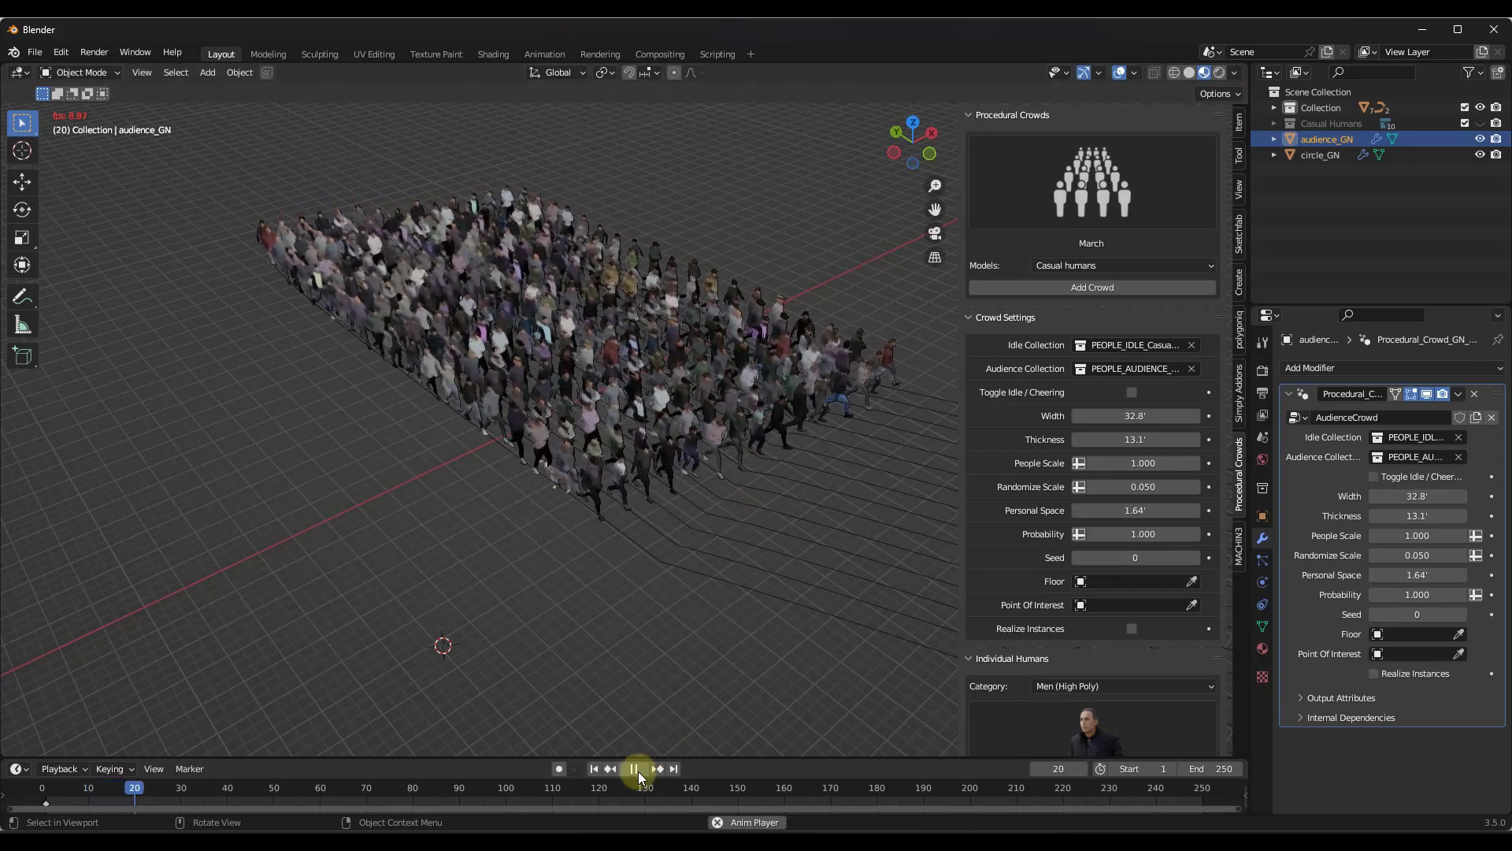
left_click(633, 770)
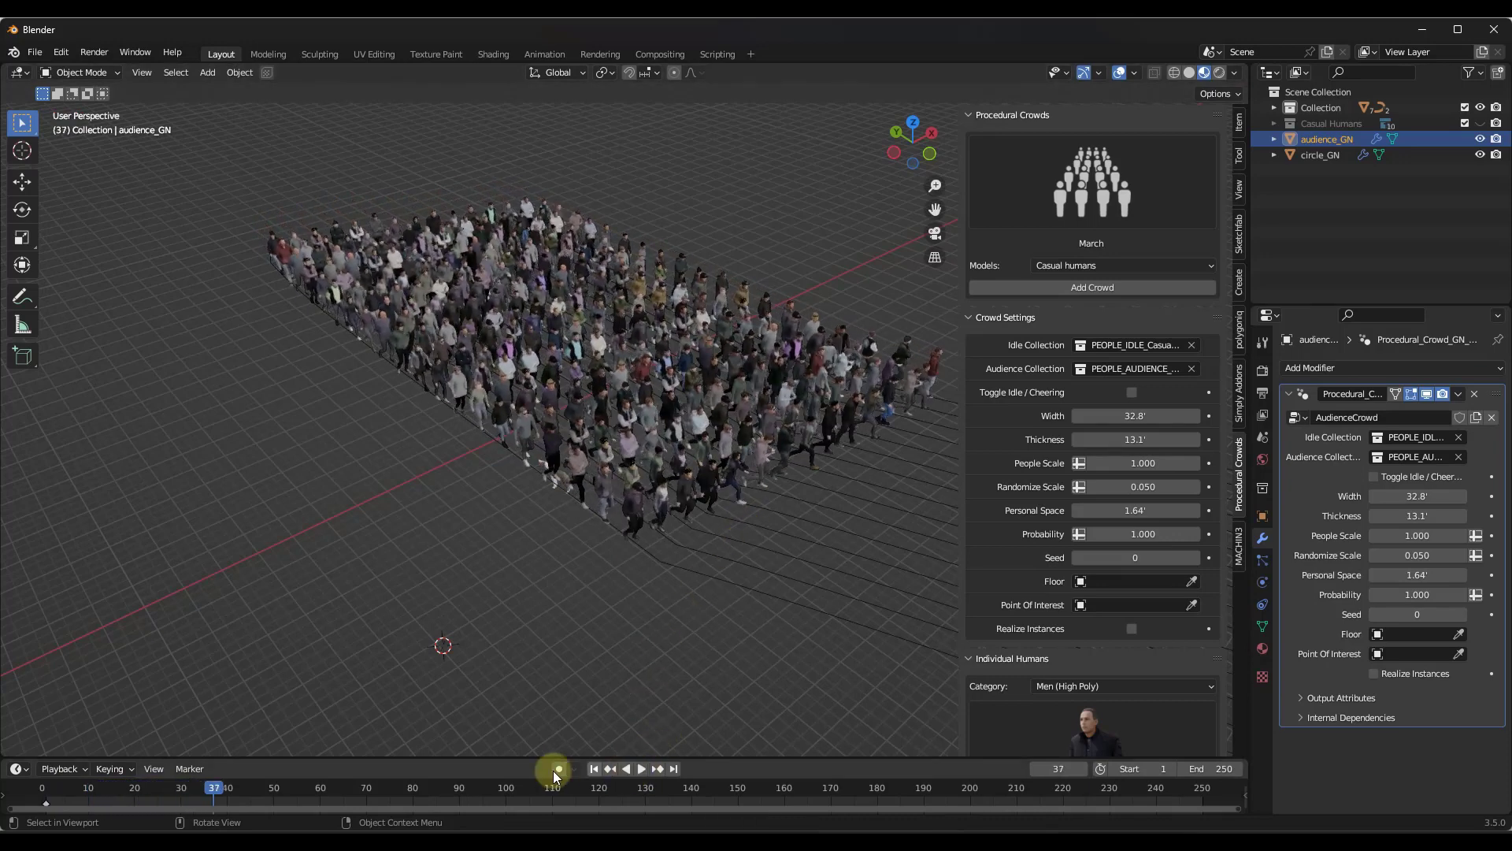
left_click(596, 770)
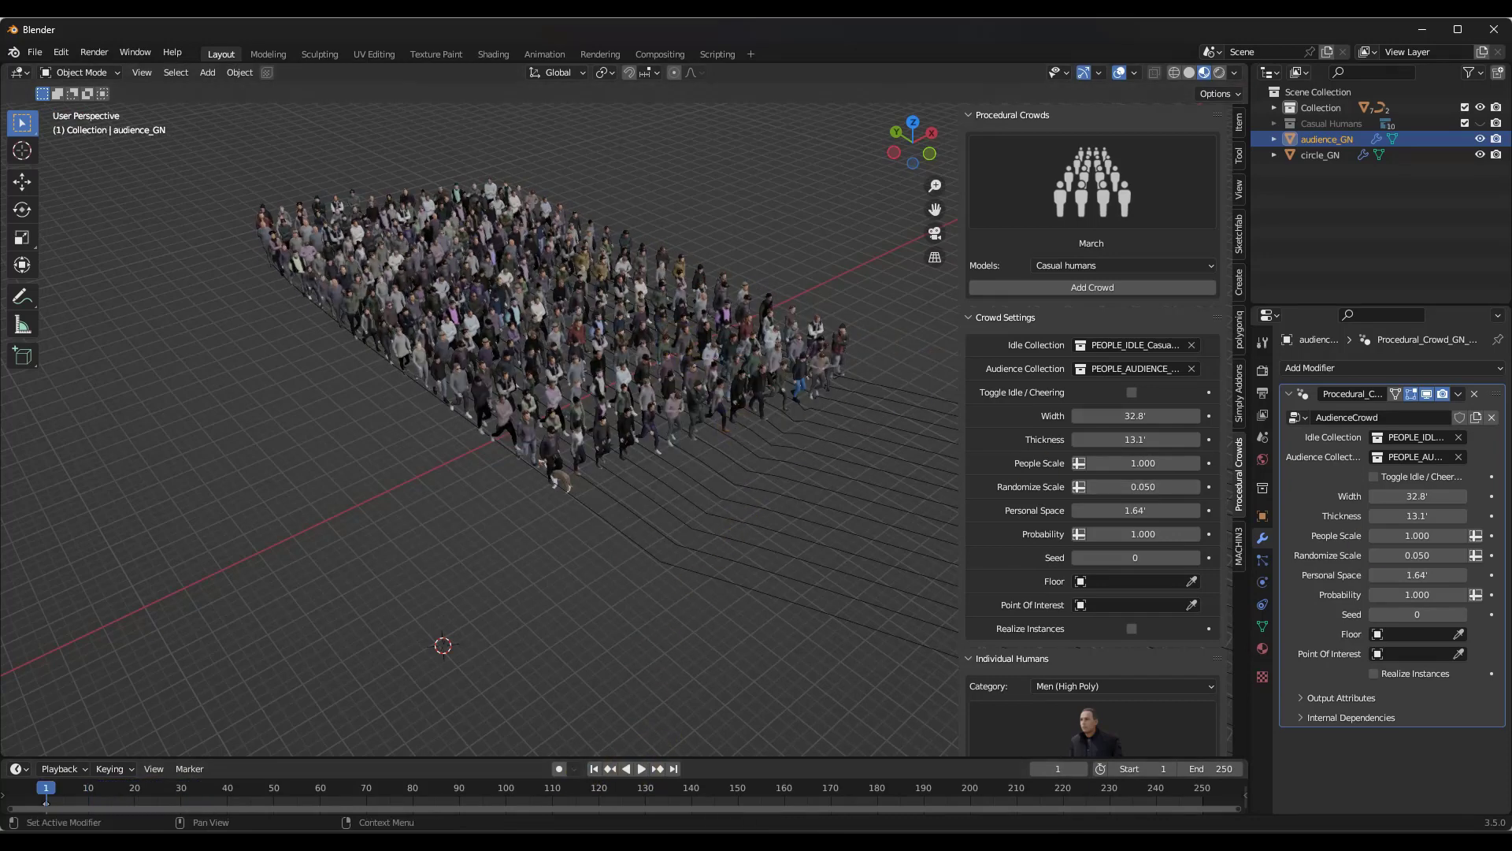